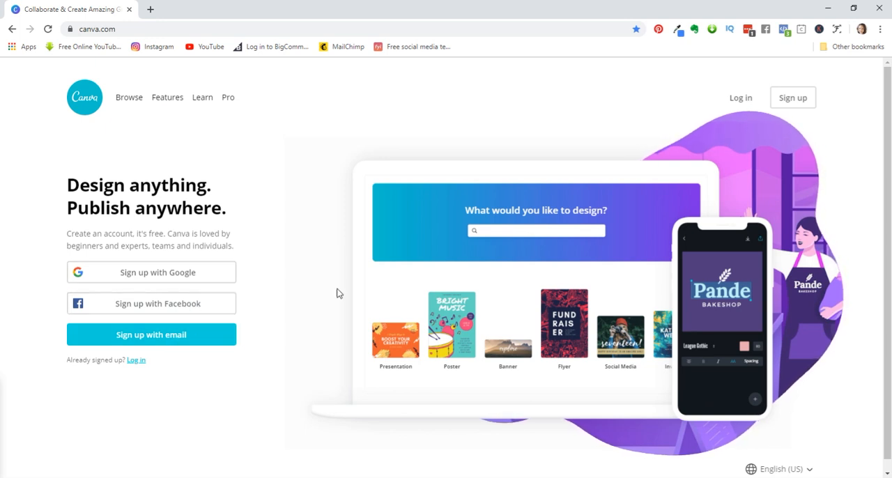
- Log in to the account with the saved e-mail and password
left_click(743, 98)
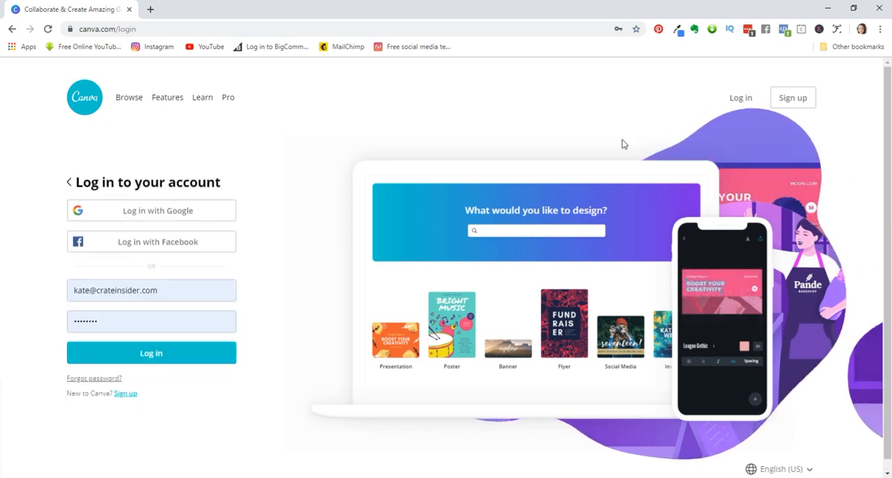
left_click(154, 353)
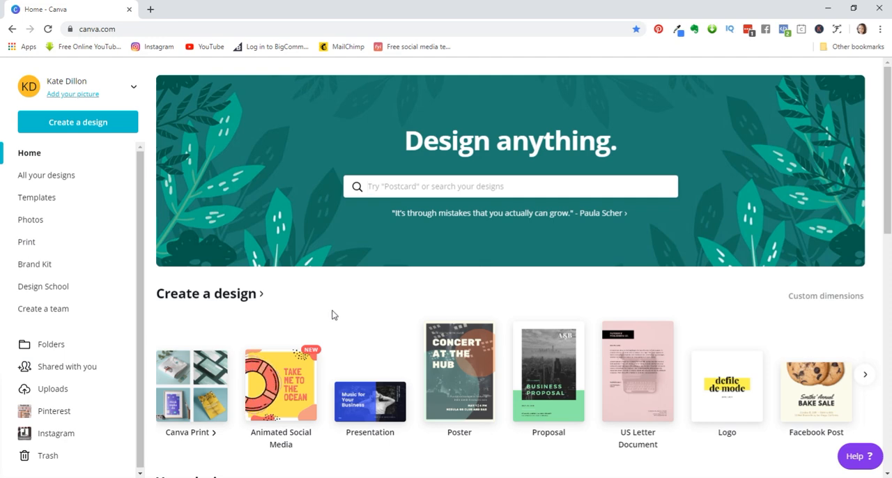
- Look through the previously saved designs on the home page
scroll(335, 311, "down", 5)
scroll(354, 295, "down", 5)
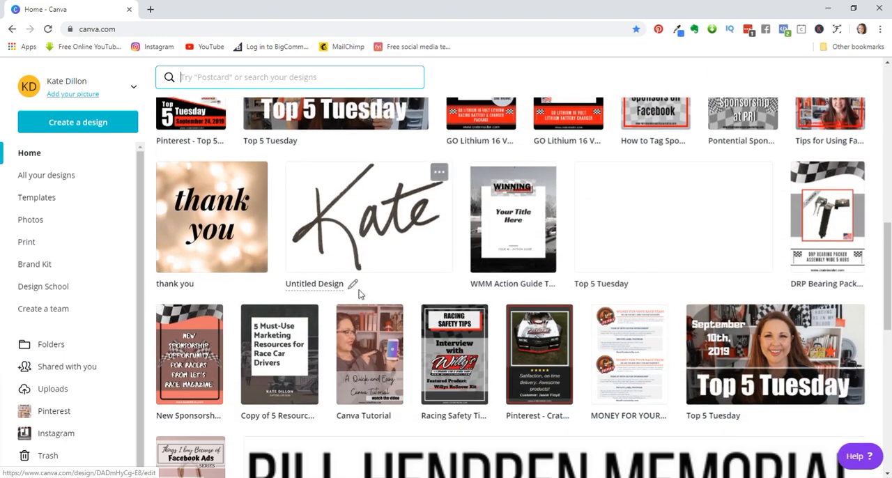
scroll(359, 295, "down", 5)
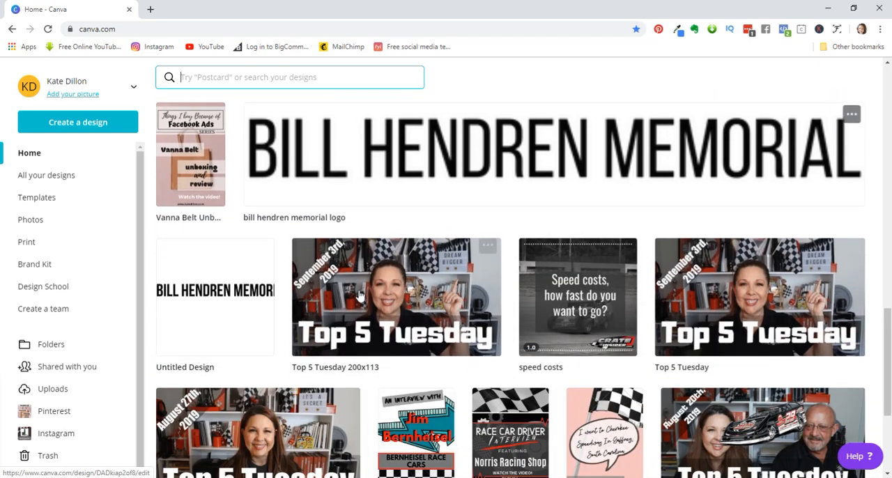
scroll(359, 296, "down", 4)
scroll(357, 298, "up", 4)
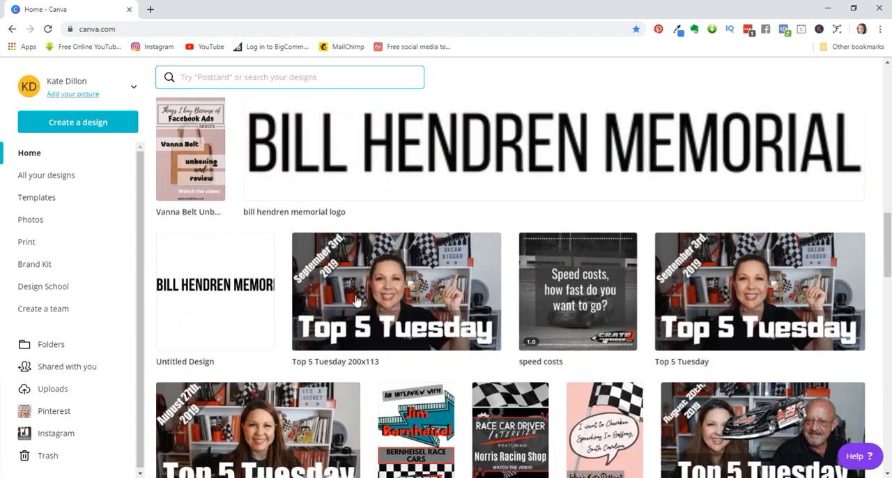
scroll(356, 300, "up", 12)
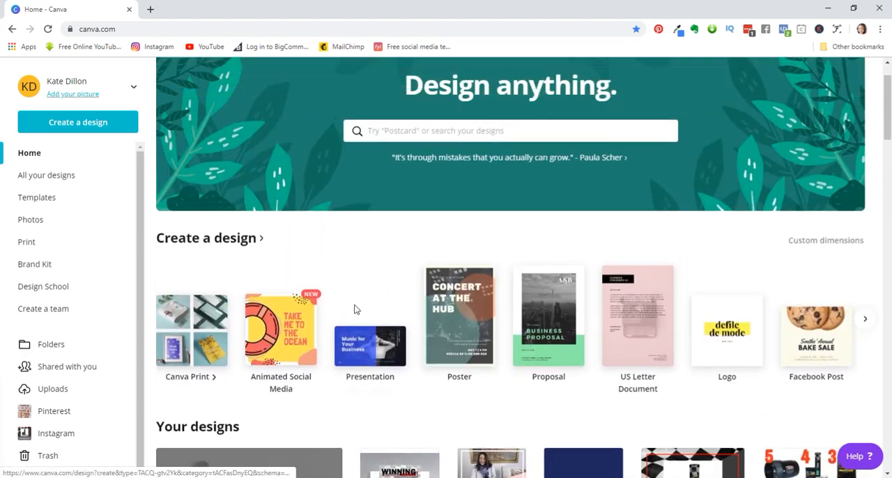
scroll(354, 310, "up", 1)
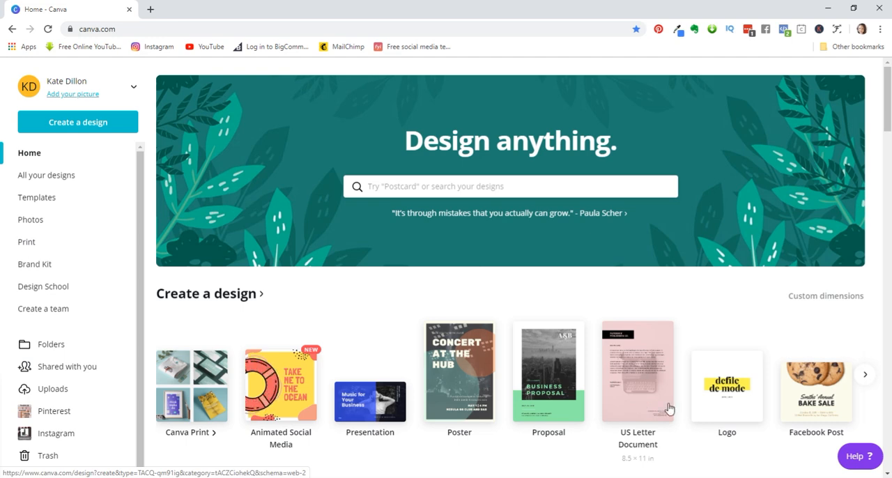
- Look through the available design types and create a new blank Proposal design
scroll(668, 407, "down", 1)
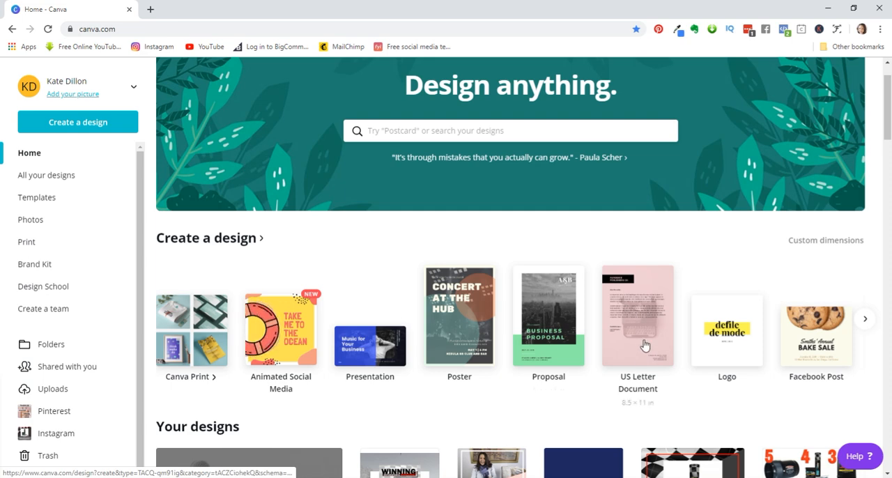
left_click(866, 320)
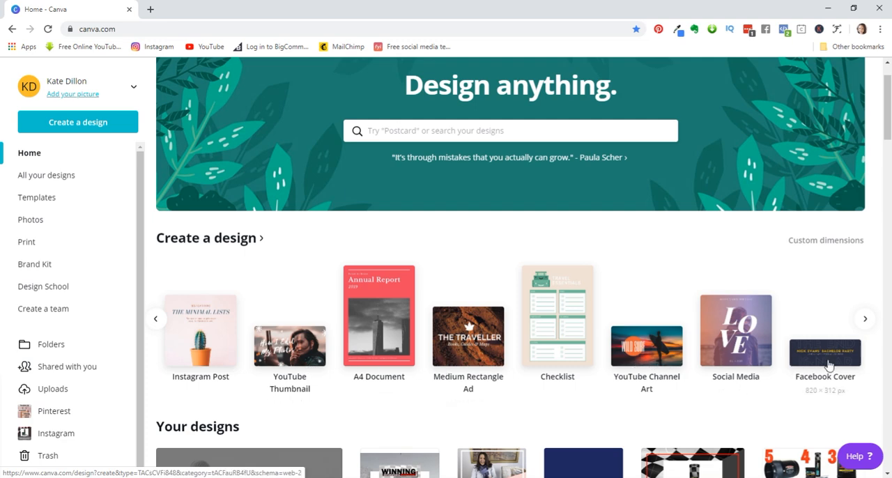
left_click(158, 319)
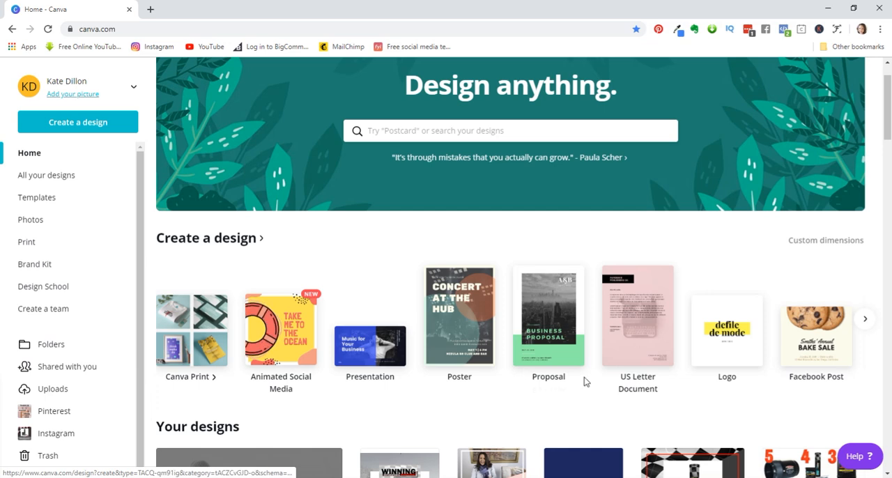
left_click(545, 363)
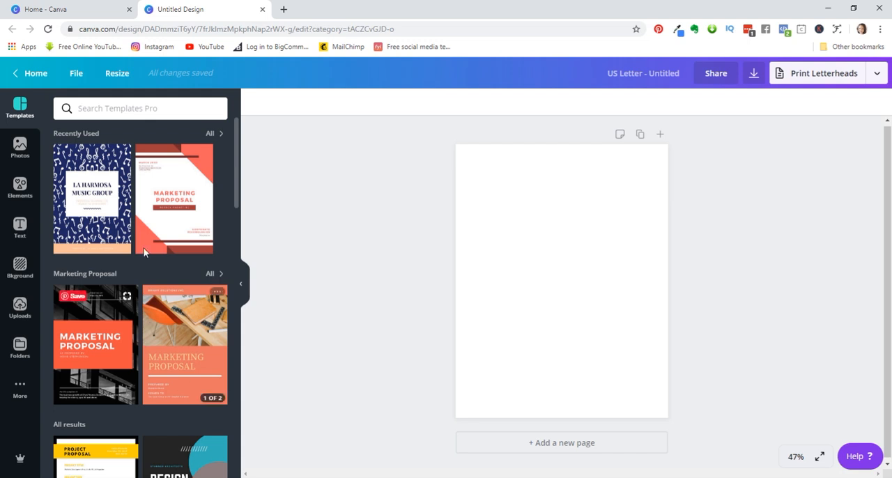
- Browse the proposal templates and apply the cover page of the Orange Photo Marketing Proposal to the blank page
scroll(144, 233, "down", 2)
scroll(157, 209, "up", 2)
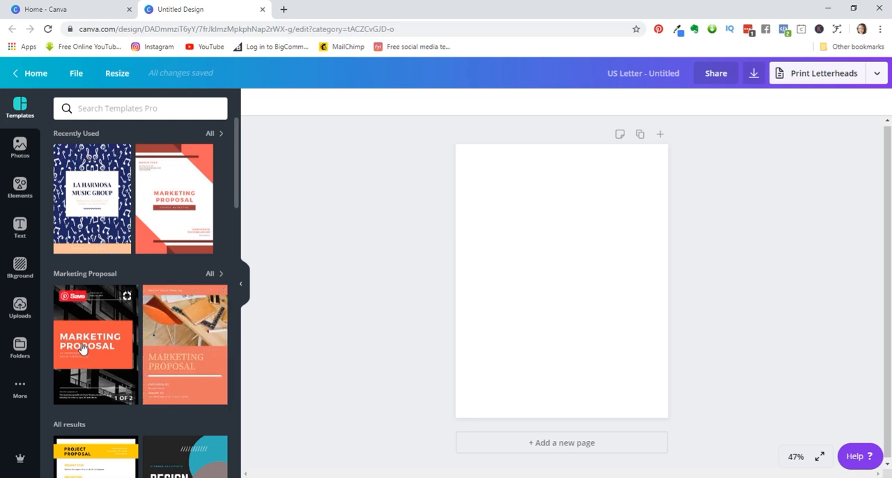
scroll(82, 347, "down", 1)
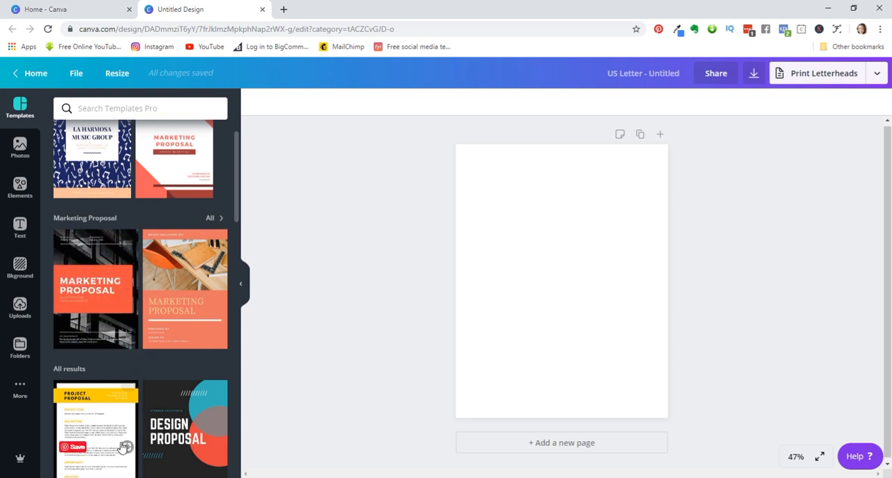
scroll(115, 446, "down", 2)
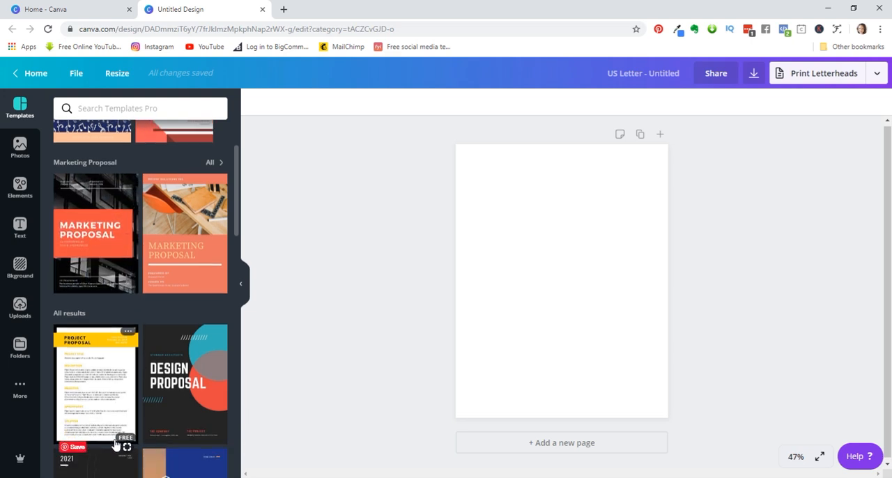
scroll(116, 410, "down", 8)
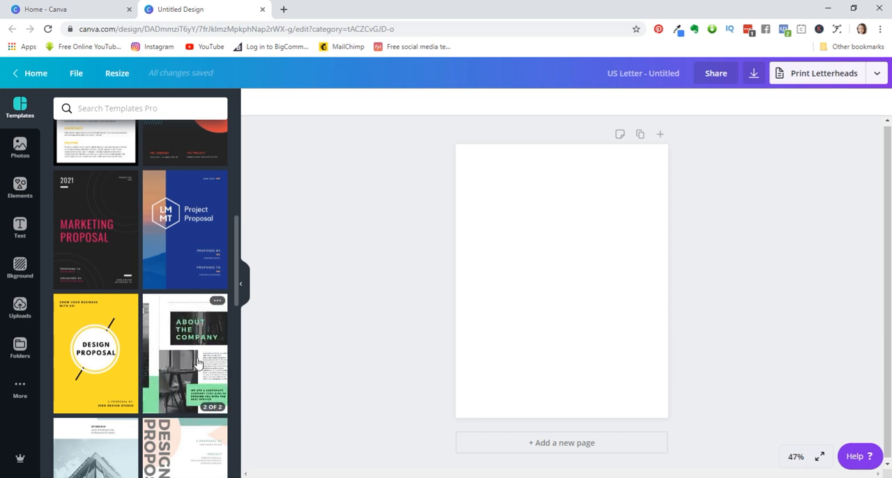
scroll(197, 363, "up", 5)
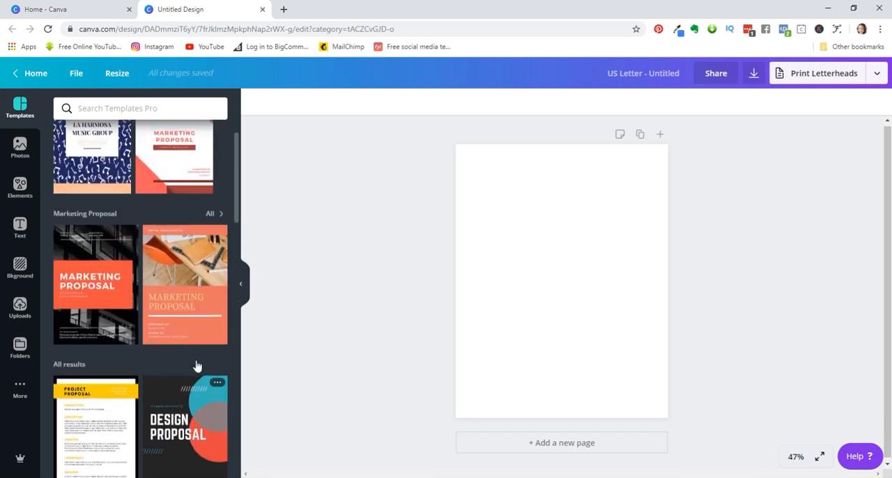
left_click(97, 279)
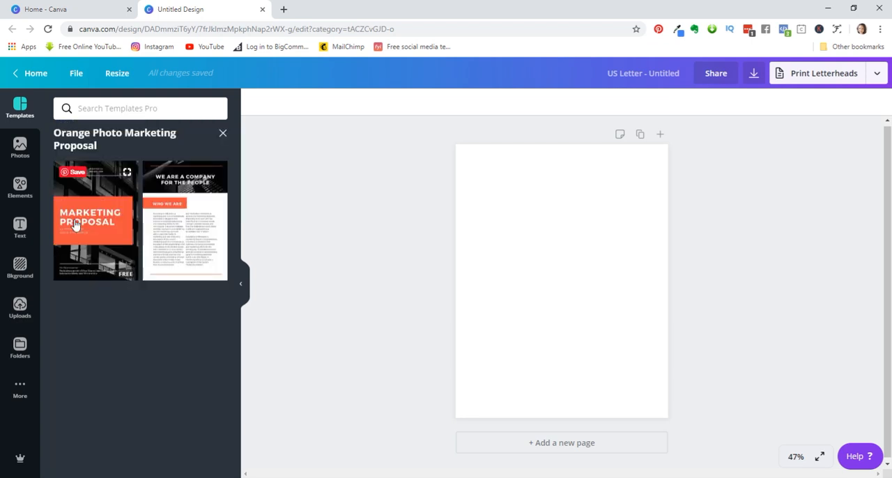
left_click(98, 222)
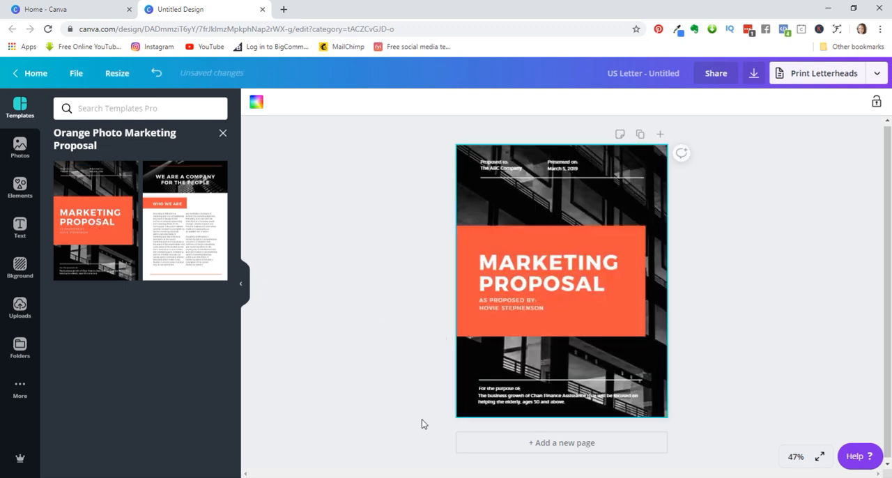
- Add a second page and apply the template's "We are a company for the people" layout to it
left_click(570, 449)
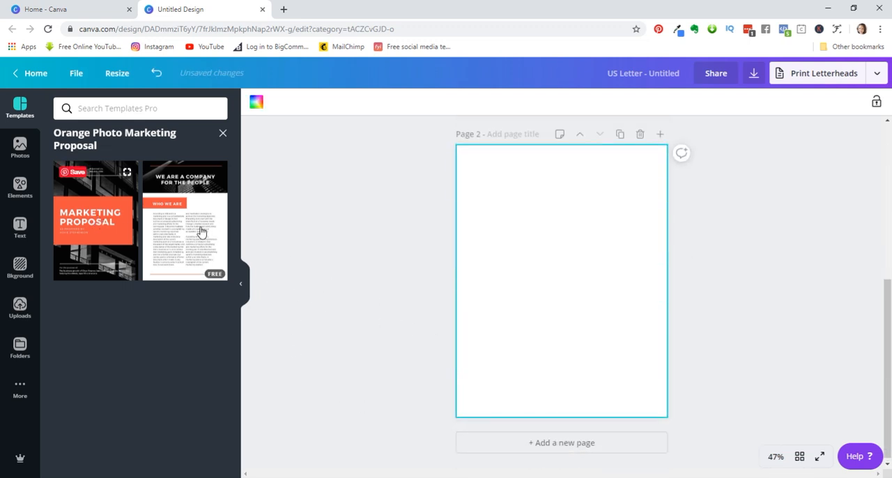
left_click(200, 232)
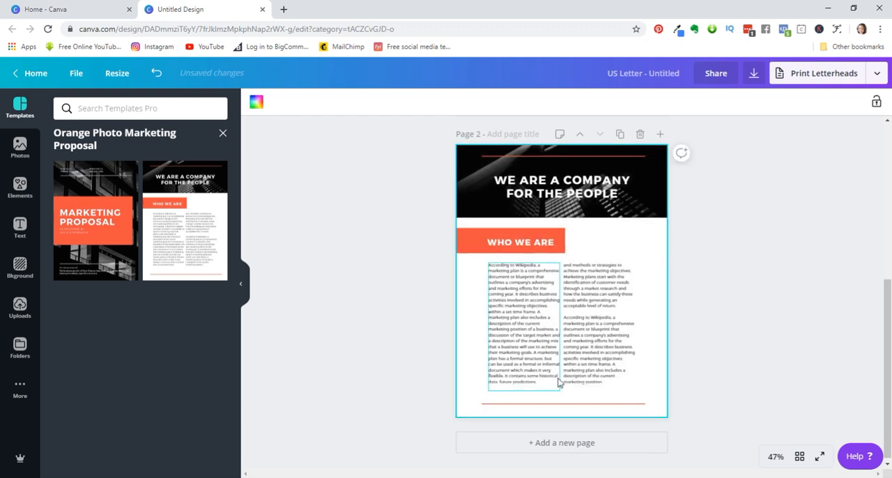
- Replace the word "Marketing" in the page 1 cover heading with "Race Team"
scroll(557, 382, "up", 5)
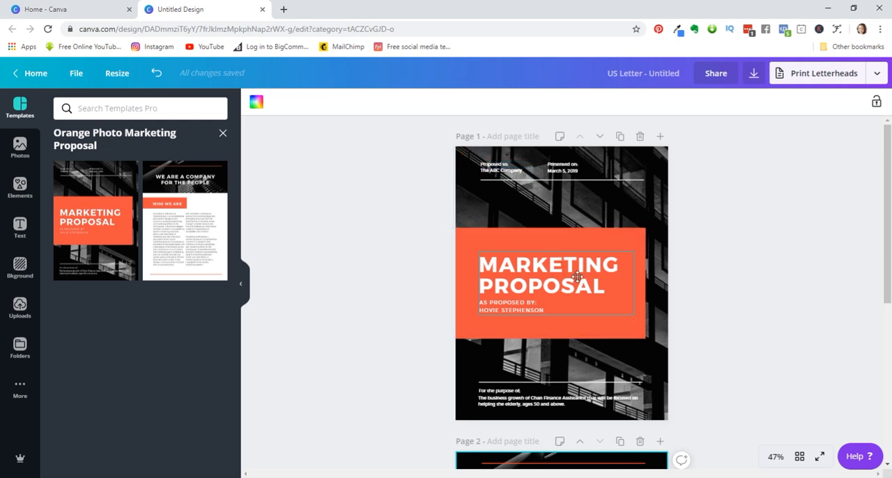
left_click(579, 275)
left_click(579, 286)
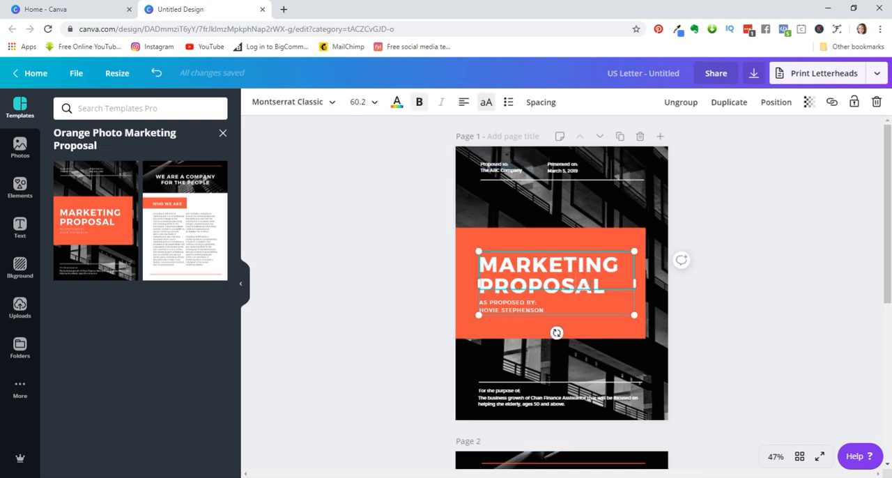
double_click(482, 260)
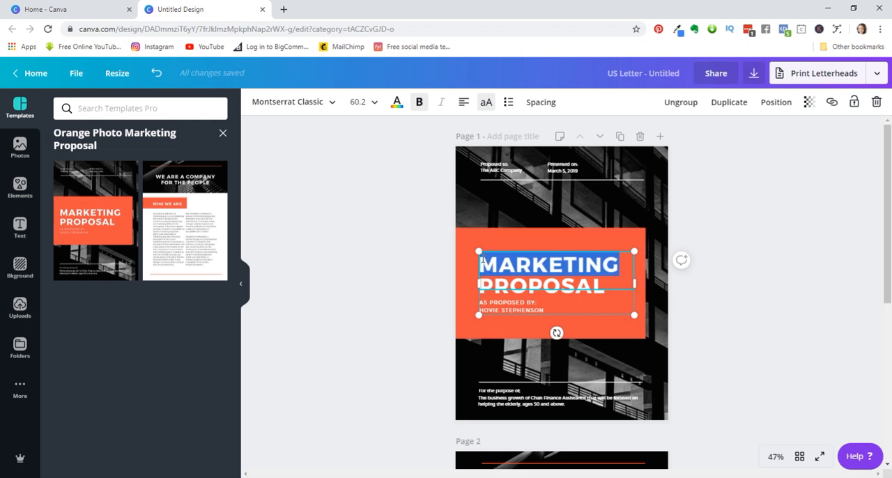
type("RACE TEAM")
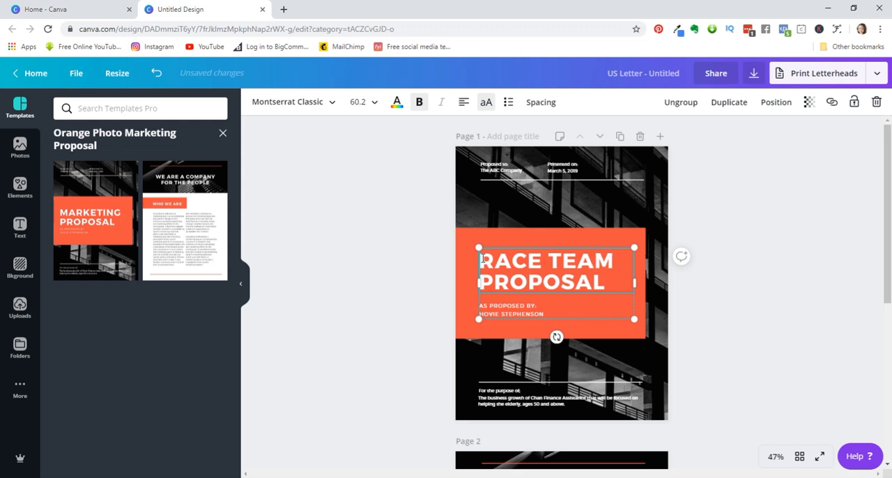
left_click(590, 193)
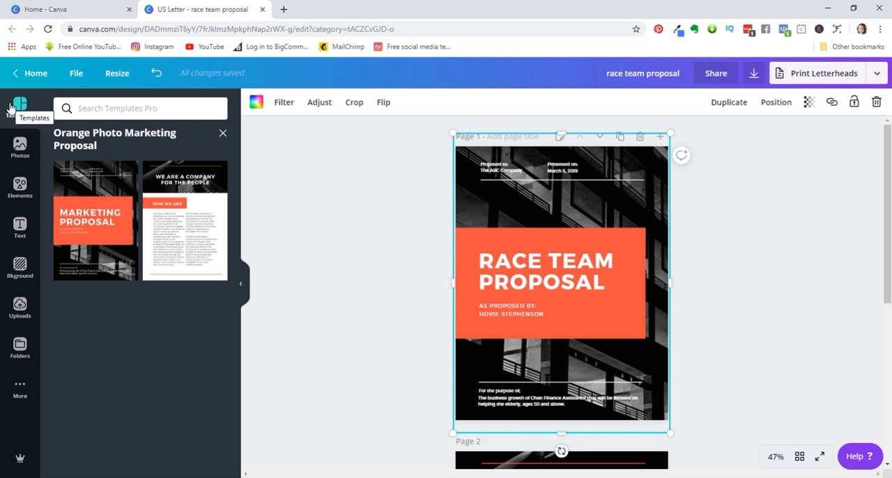
- Leave the template details and examine the trending pictures in the stock photo library
left_click(223, 133)
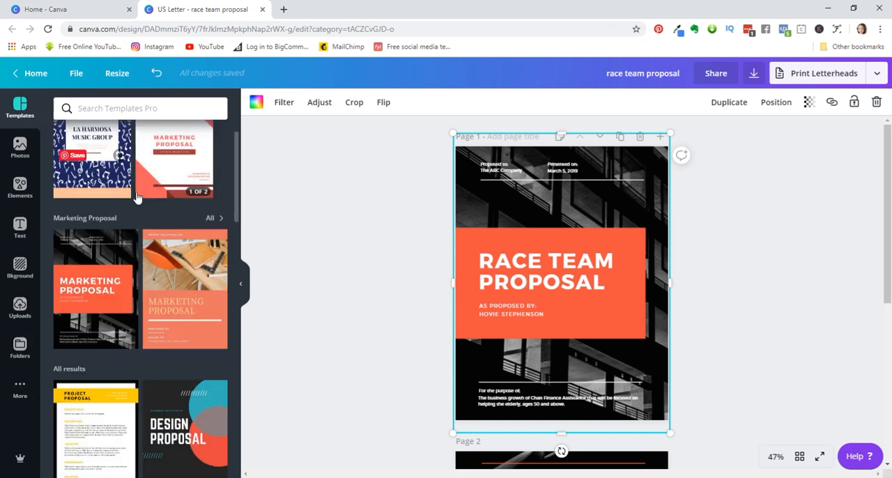
left_click(15, 147)
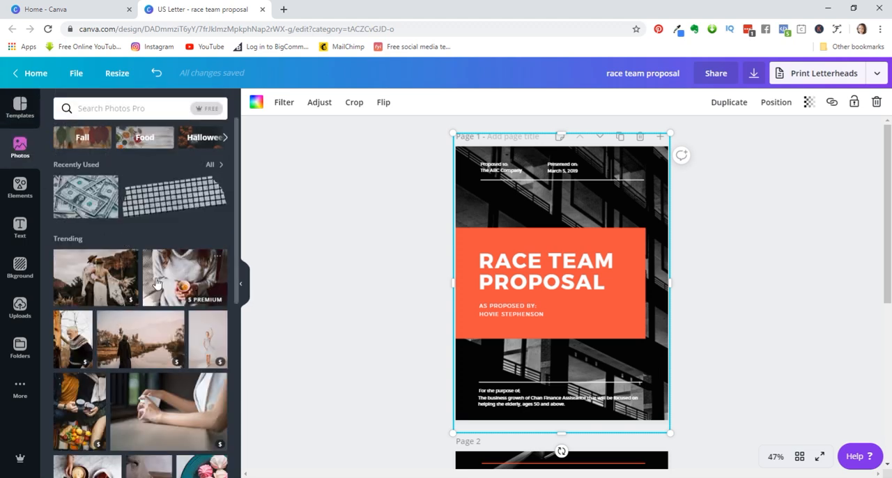
scroll(143, 230, "down", 3)
scroll(136, 182, "up", 3)
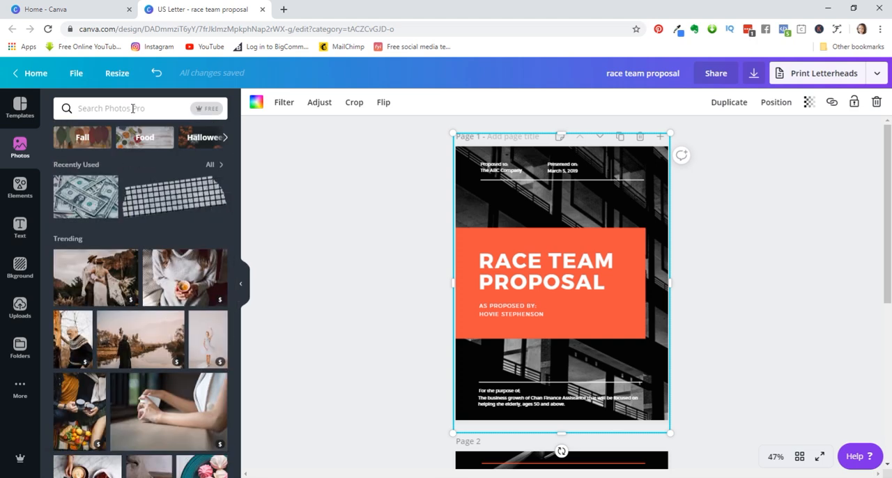
scroll(125, 286, "down", 3)
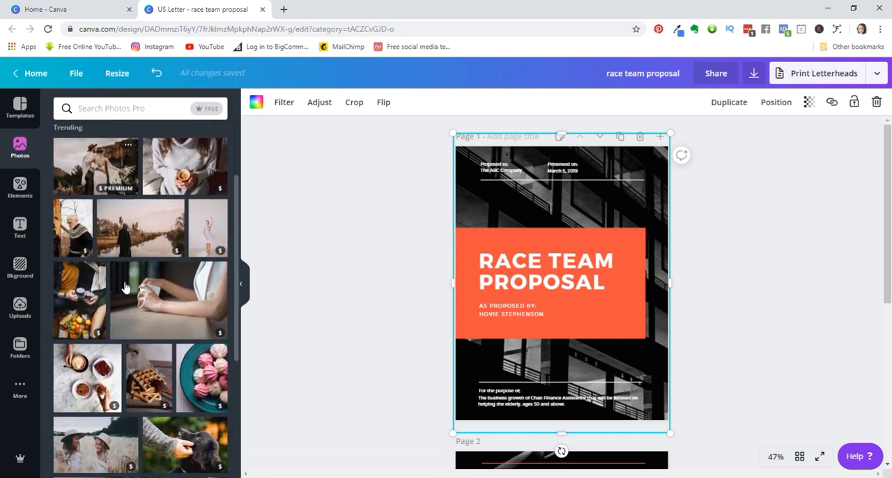
scroll(125, 287, "down", 1)
scroll(126, 287, "down", 2)
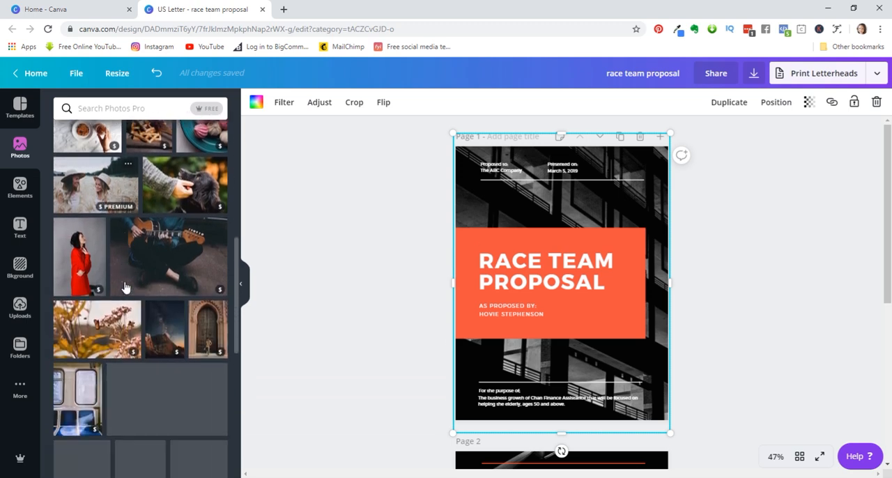
scroll(125, 287, "down", 8)
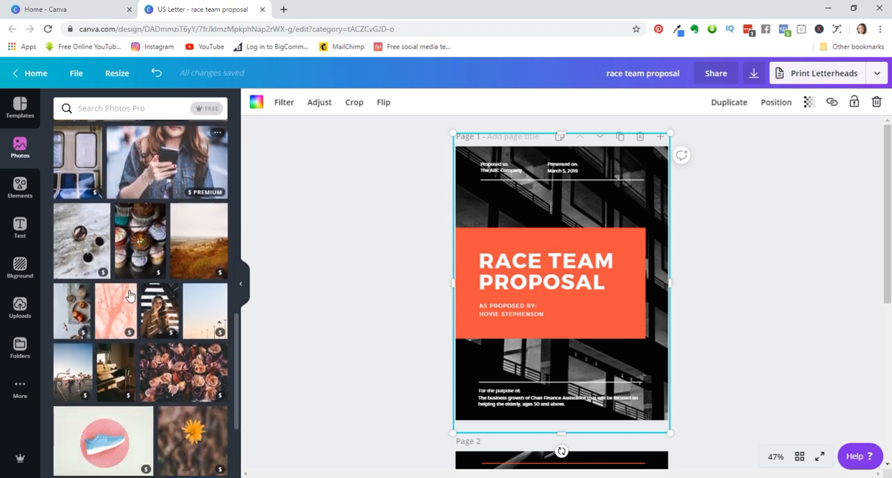
scroll(129, 296, "down", 3)
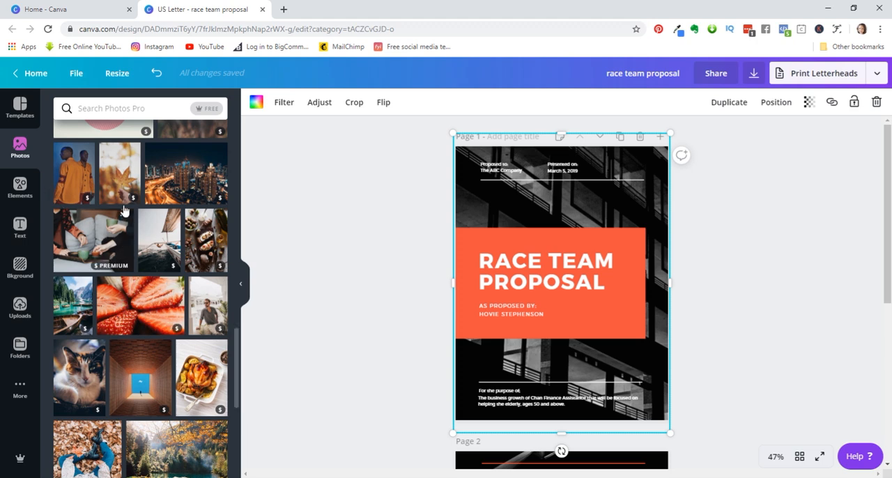
- Examine the element categories, from grids, charts, frames and shapes through to icons, social media and travel graphics
left_click(20, 187)
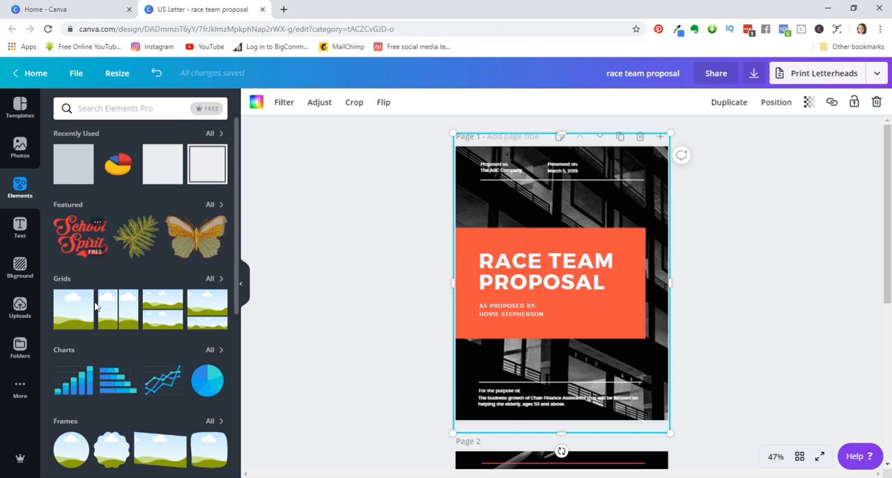
scroll(91, 338, "down", 2)
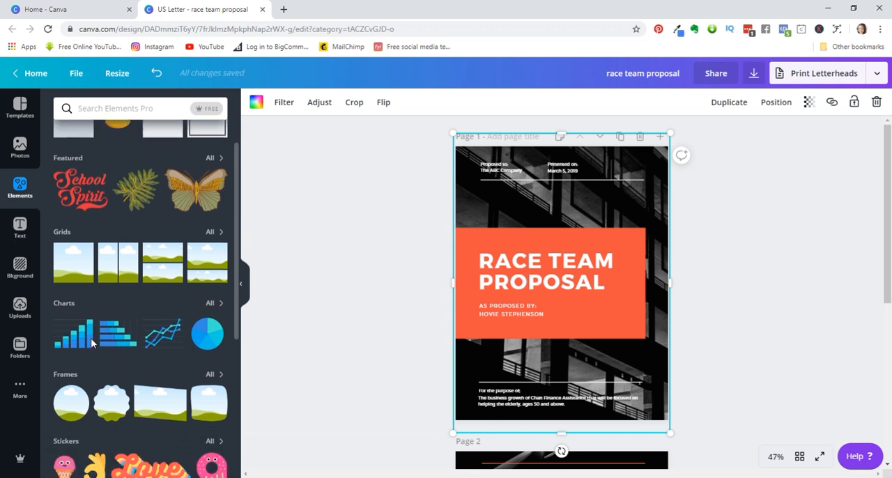
scroll(87, 392, "down", 2)
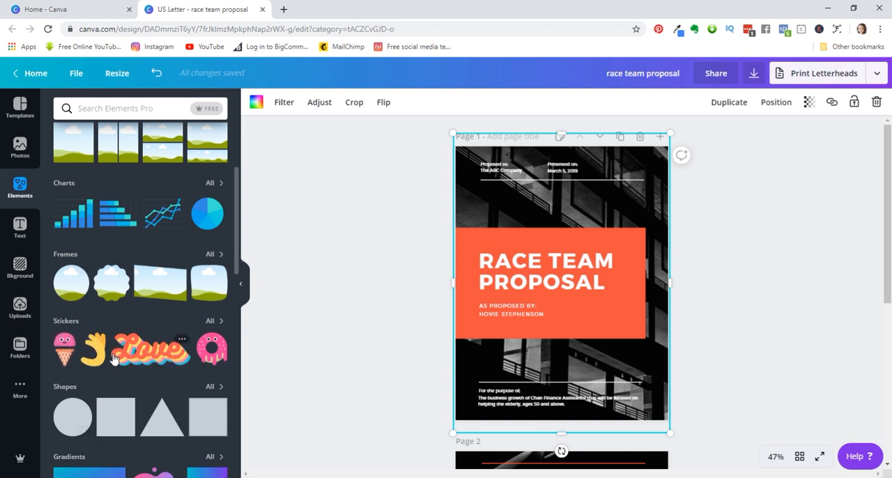
scroll(125, 359, "down", 2)
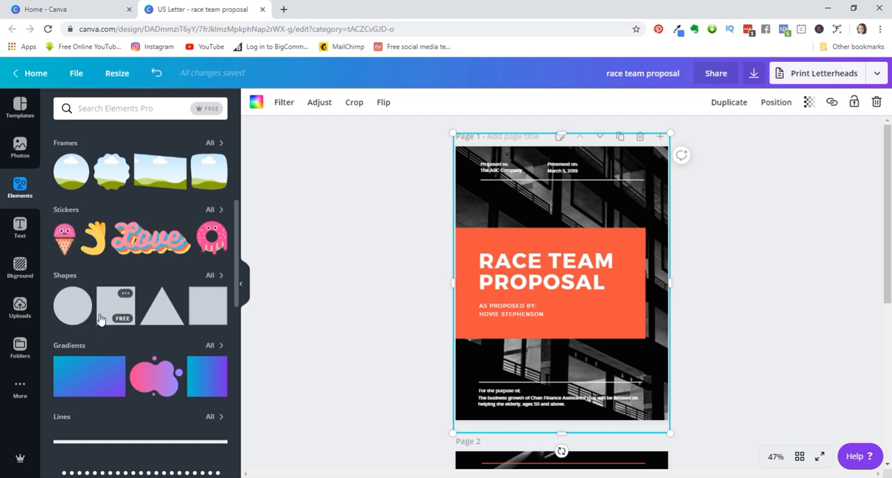
scroll(102, 323, "down", 3)
scroll(101, 322, "down", 6)
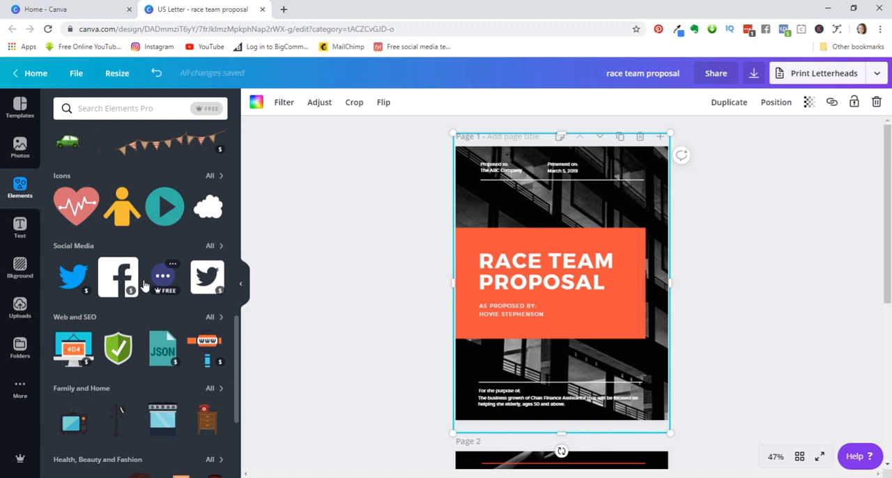
scroll(144, 286, "down", 6)
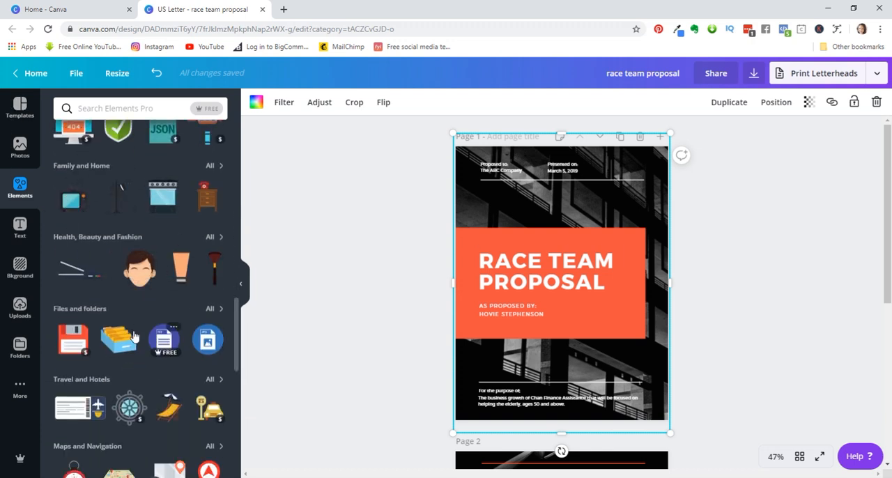
scroll(117, 322, "up", 4)
- Look through the ready-made text combinations and the background categories such as patterns, gradients, textures and nature
left_click(20, 229)
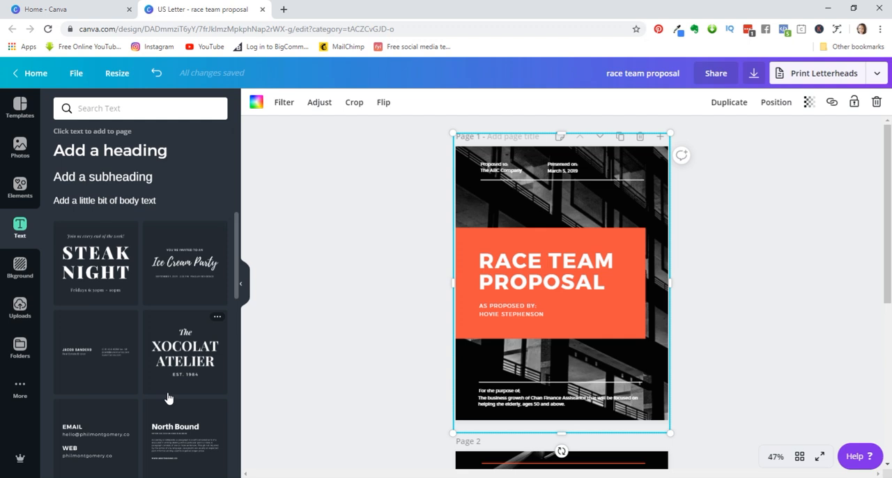
scroll(167, 398, "down", 5)
scroll(167, 402, "down", 5)
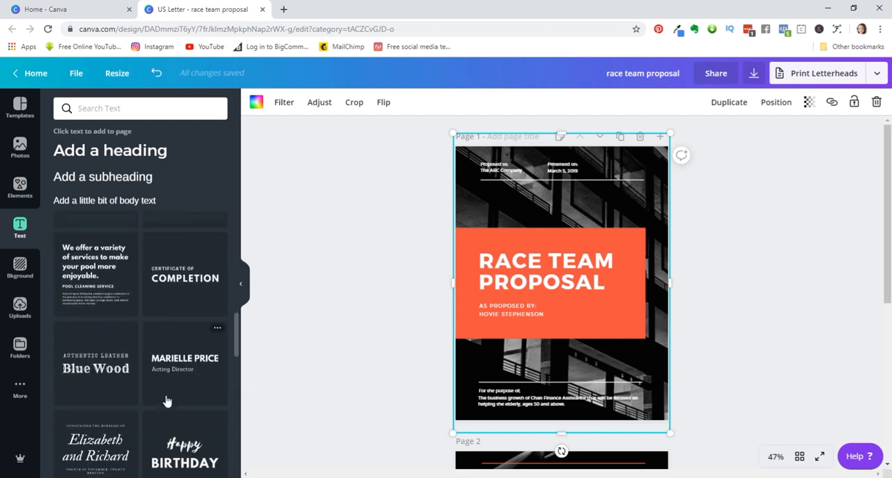
scroll(168, 401, "down", 1)
scroll(159, 397, "down", 3)
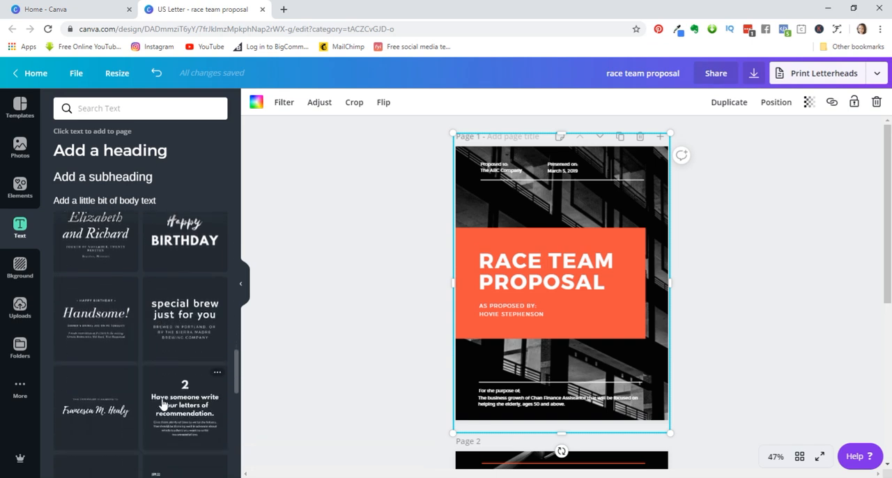
left_click(21, 268)
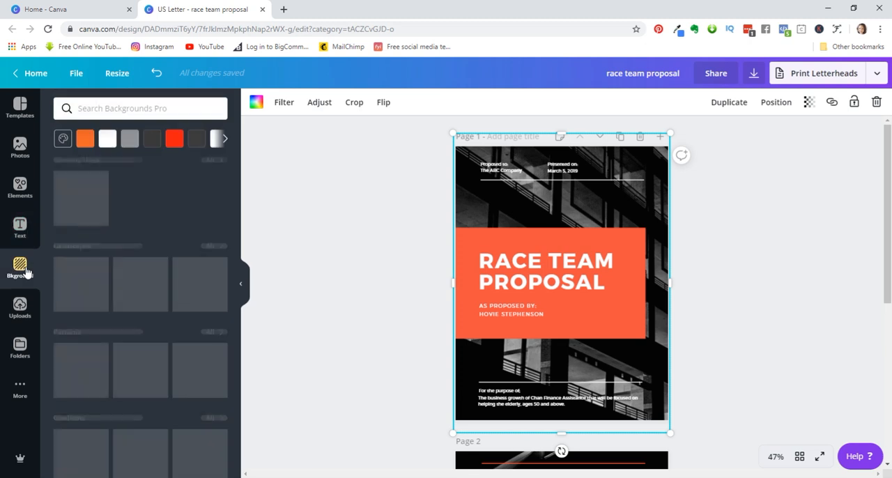
scroll(169, 377, "down", 1)
scroll(169, 376, "down", 5)
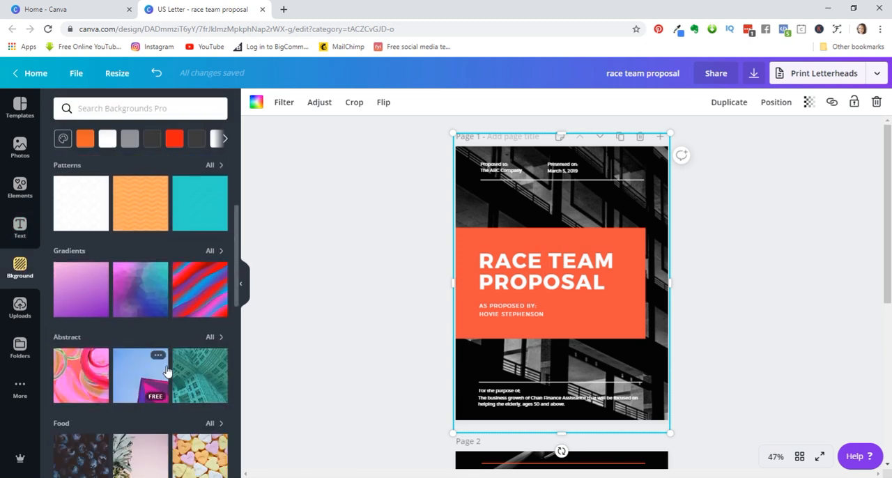
scroll(143, 418, "down", 3)
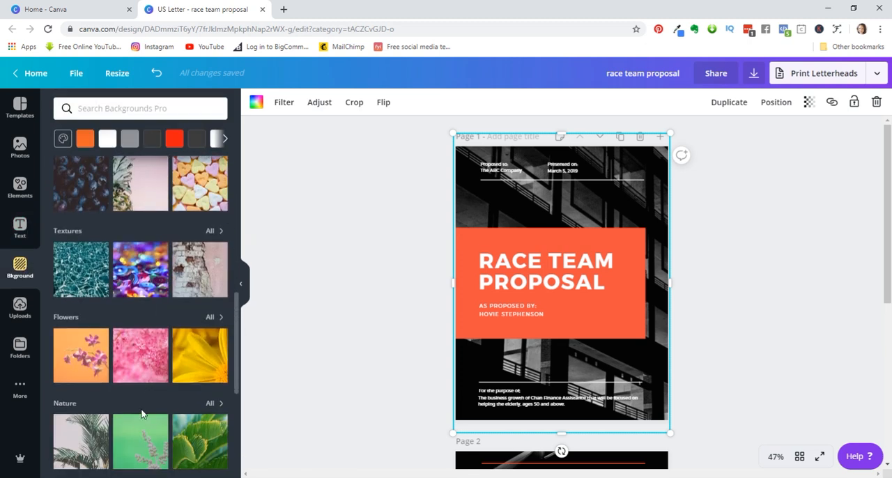
scroll(137, 389, "down", 3)
scroll(137, 389, "down", 2)
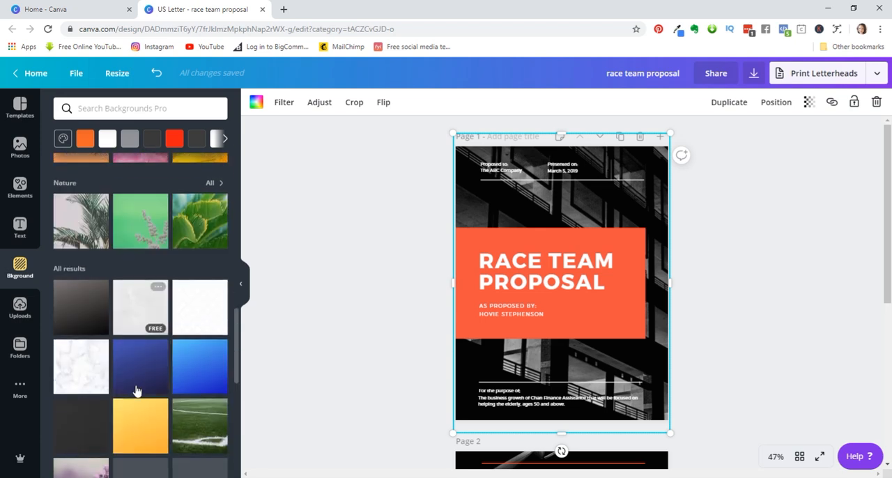
- Look over the folders and both proposal pages, and browse the uploaded images down to the race car photos
left_click(21, 313)
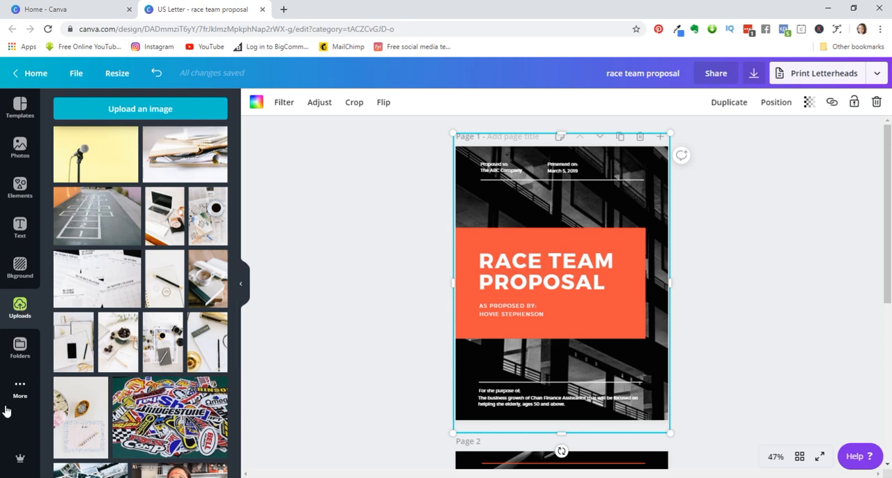
scroll(104, 298, "down", 3)
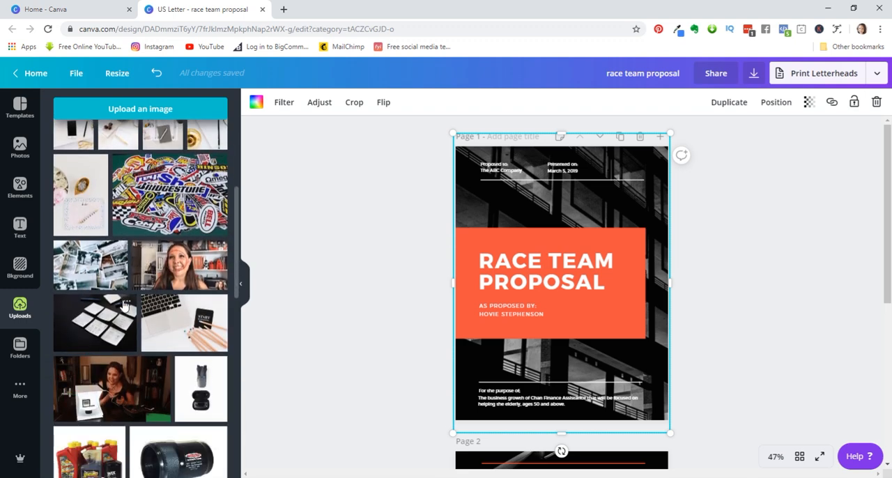
scroll(125, 305, "down", 1)
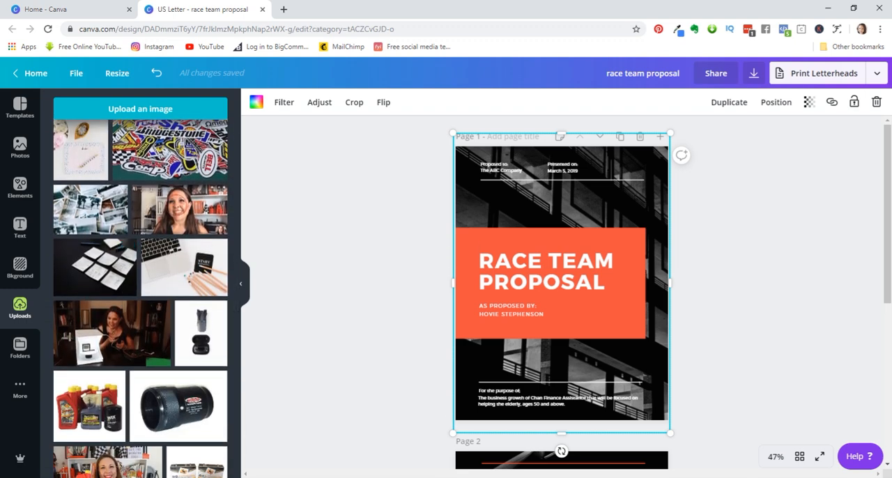
left_click(22, 355)
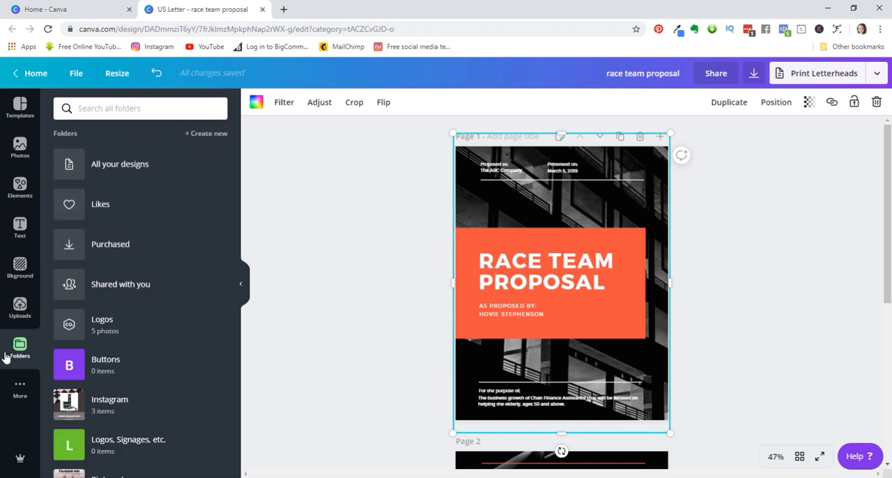
left_click(12, 318)
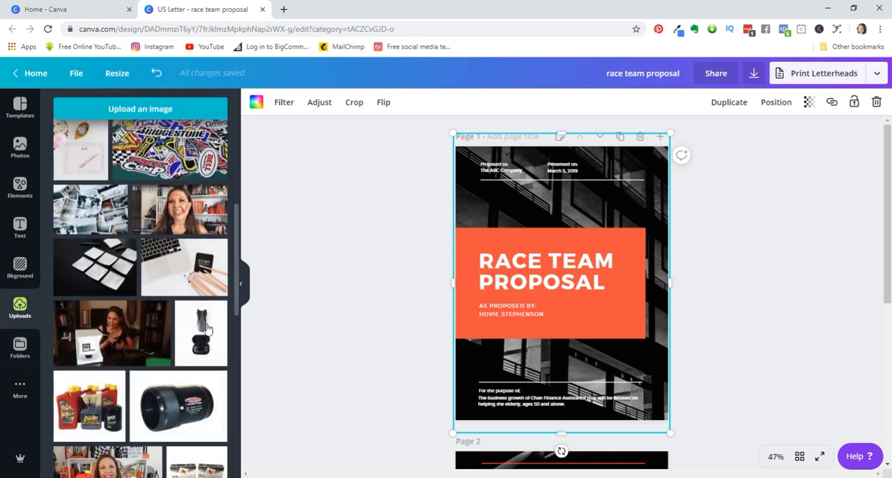
scroll(476, 300, "down", 3)
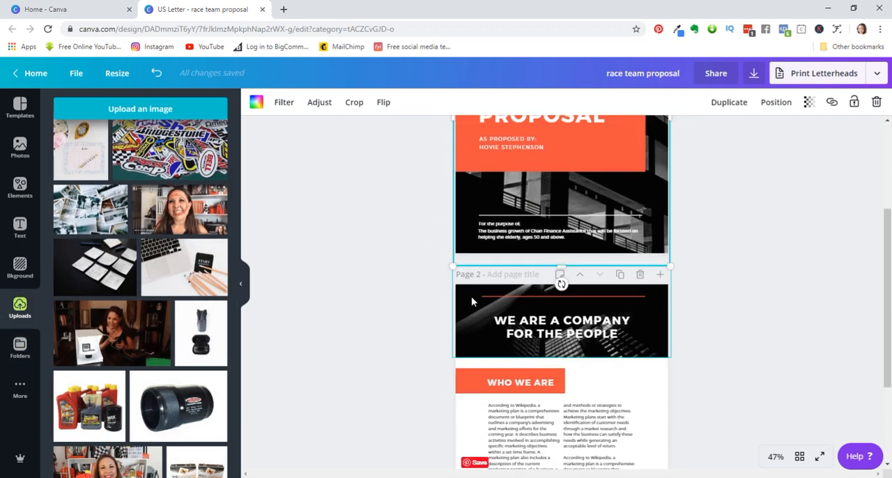
scroll(471, 296, "up", 1)
scroll(448, 313, "up", 2)
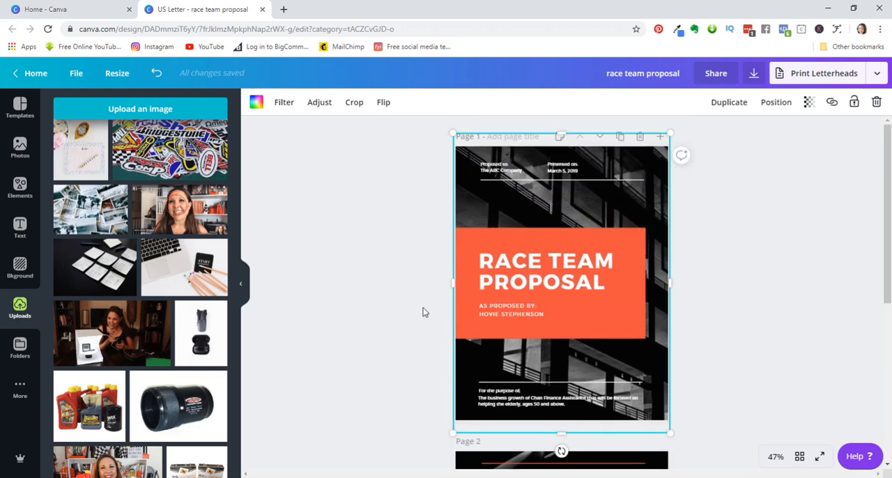
scroll(411, 314, "down", 1)
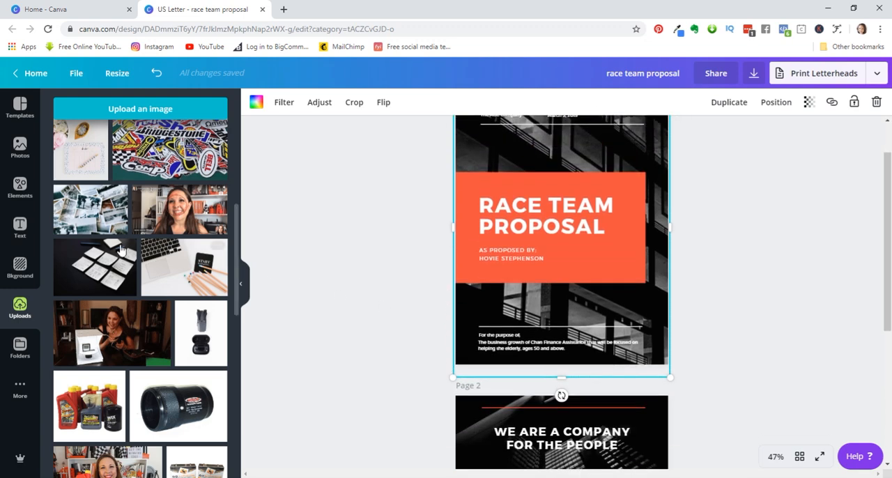
scroll(127, 281, "down", 2)
scroll(126, 280, "down", 12)
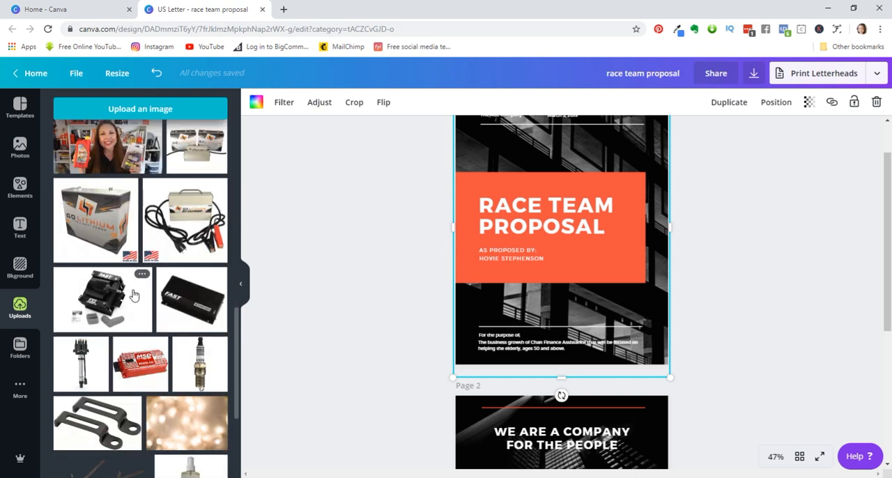
scroll(136, 299, "down", 10)
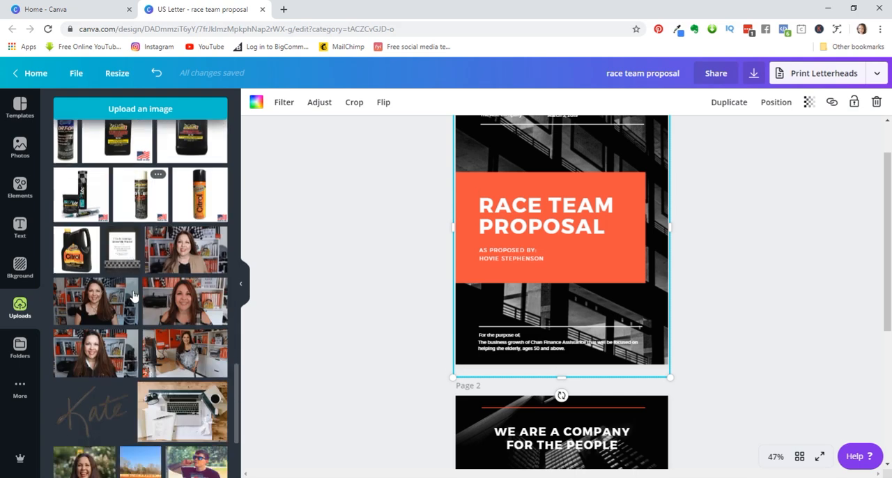
scroll(137, 301, "down", 6)
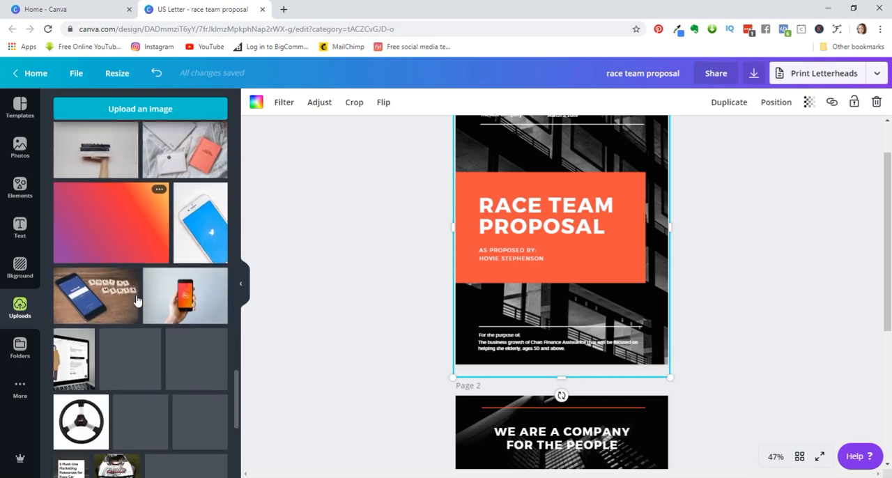
scroll(139, 305, "down", 3)
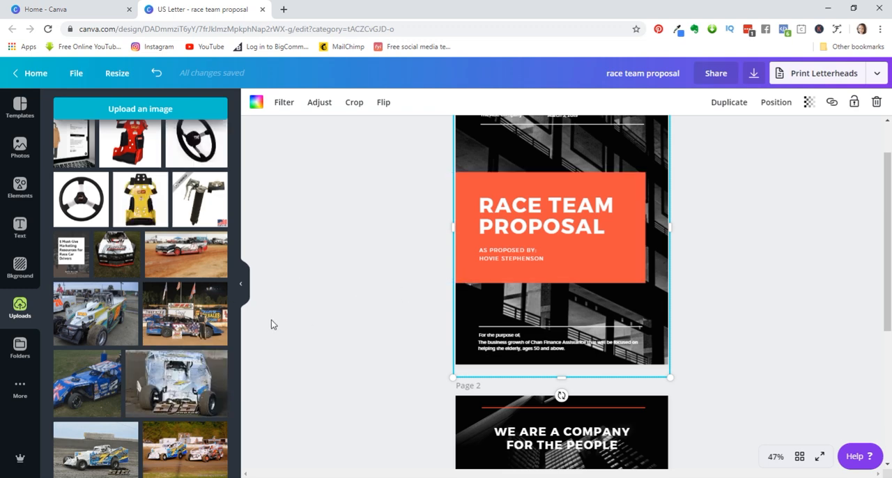
- Move the orange block behind the page 1 cover heading upward so its upper edge sits near the white header line
left_click(483, 279)
scroll(276, 324, "up", 2)
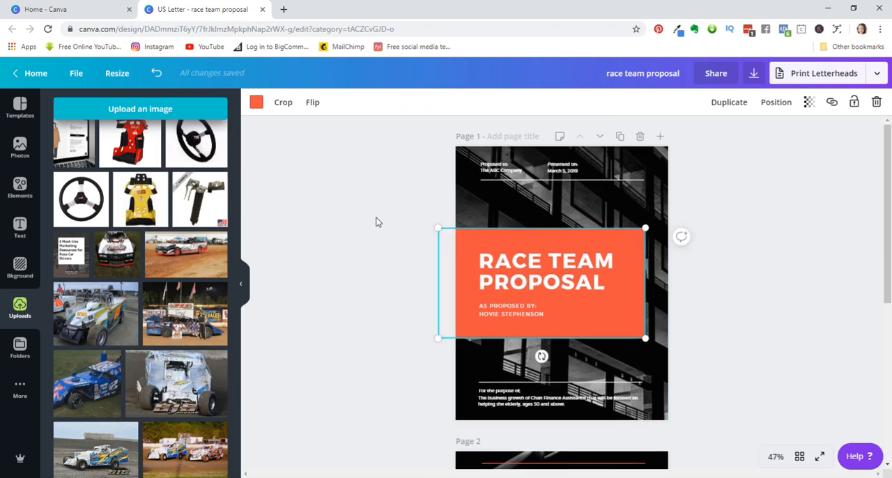
left_click_drag(478, 213, 480, 187)
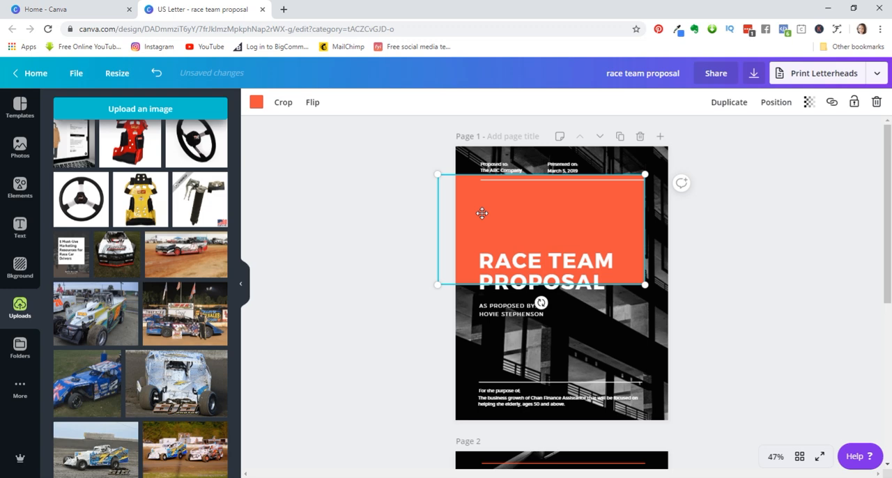
- Recolor the cover block with the Crate Insider brand red and darken it to the custom red #b81811
left_click(256, 103)
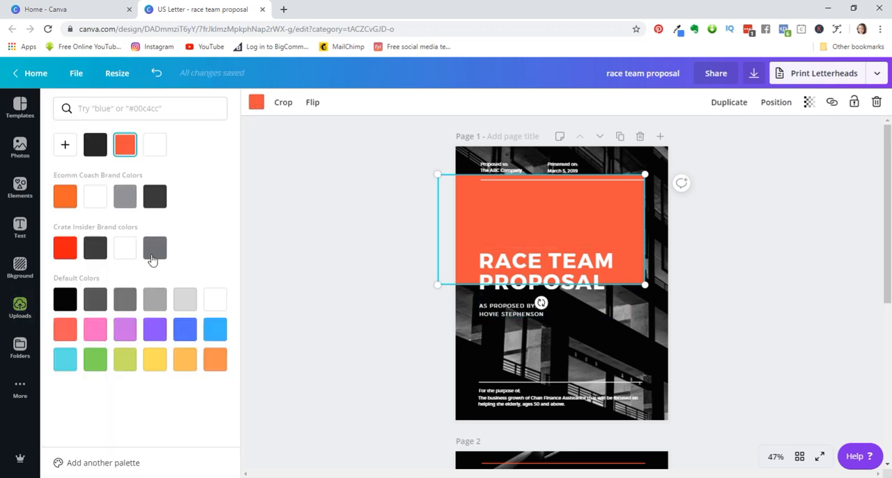
left_click(69, 252)
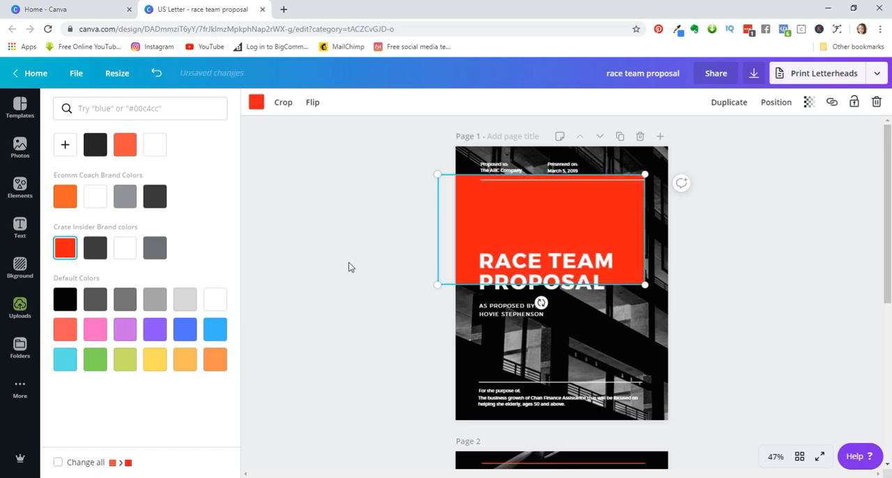
left_click(64, 148)
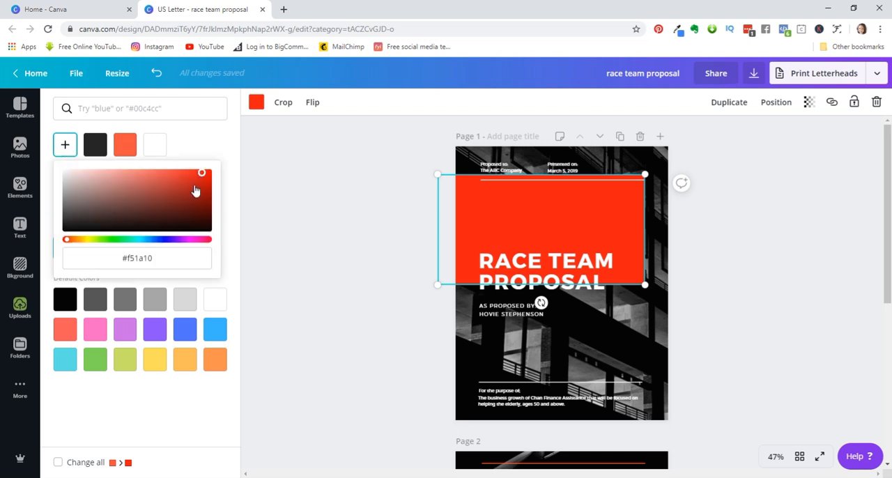
mouse_move(199, 174)
left_mouse_down()
mouse_move(185, 193)
mouse_move(203, 203)
mouse_move(208, 187)
mouse_move(198, 186)
left_mouse_up()
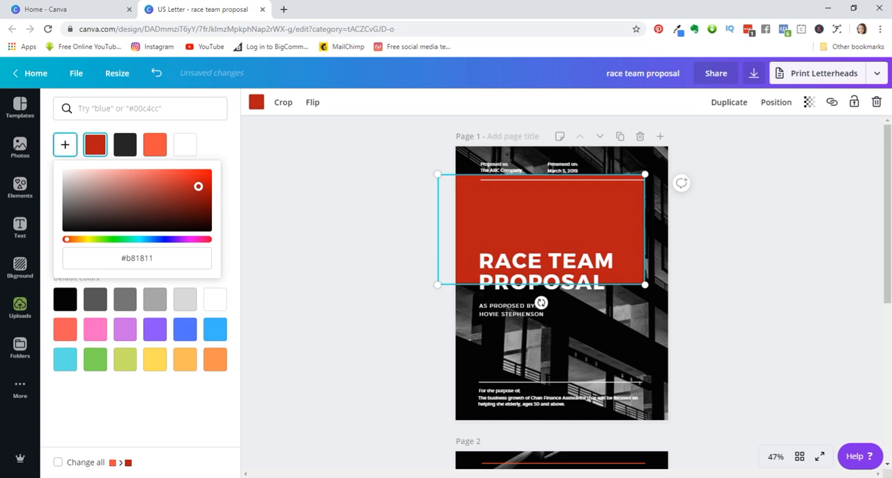
left_click(256, 189)
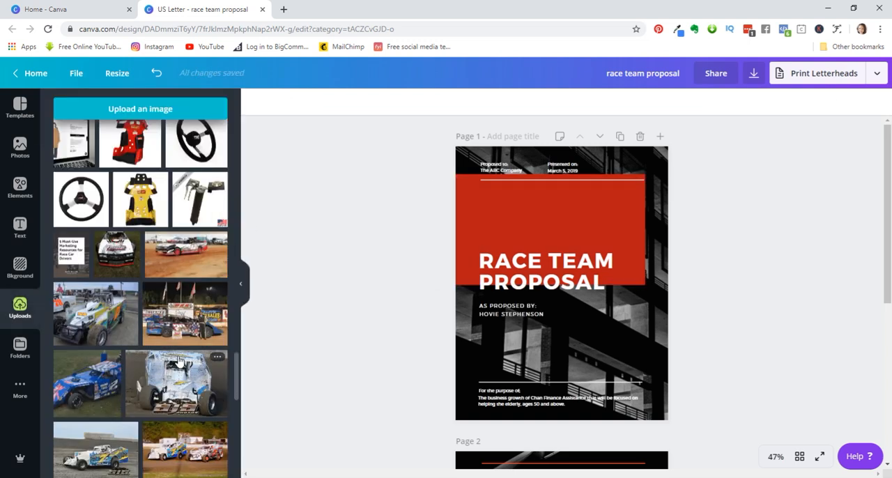
- Change the cover block's fill to the custom blue-violet #3c11b8
left_click(517, 226)
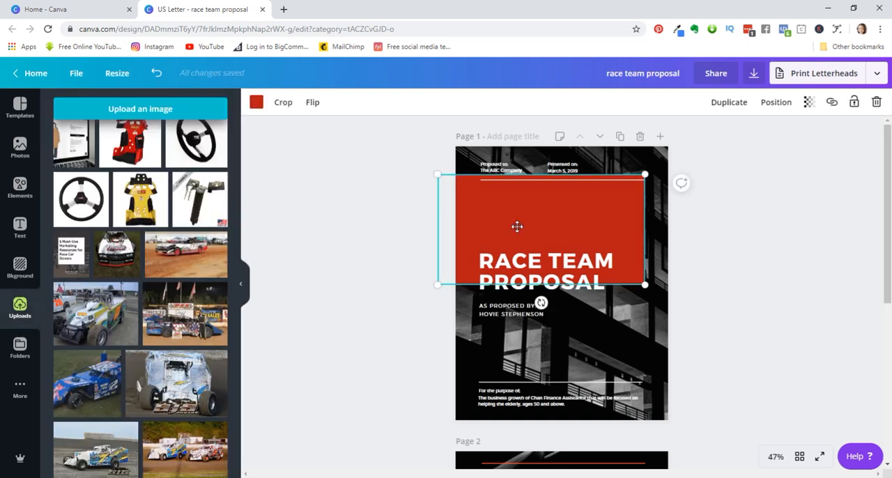
left_click(257, 104)
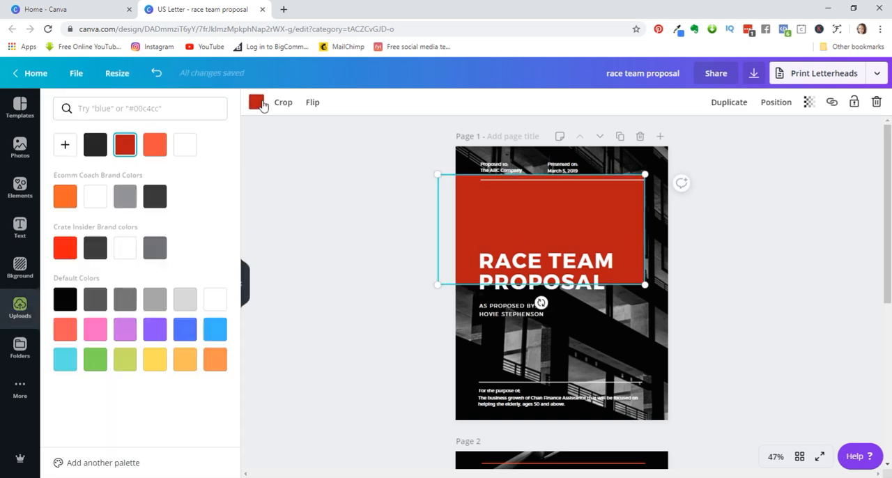
left_click(71, 152)
left_click(171, 239)
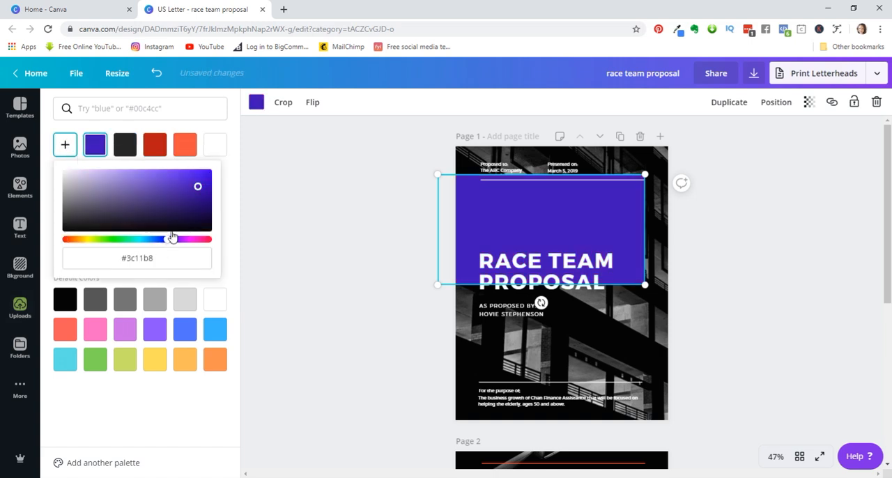
- Mute the cover block's fill to the custom purple #442894 and move the heading text group up inside the block
left_click_drag(198, 186, 174, 195)
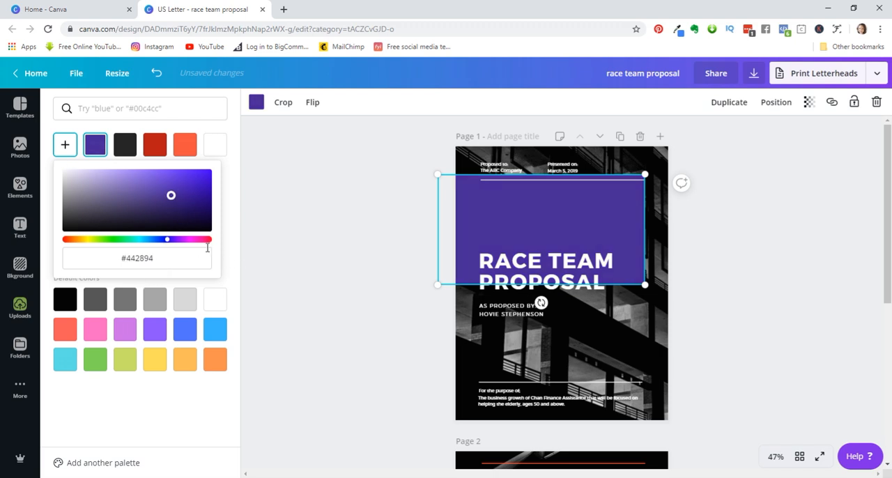
left_click(91, 151)
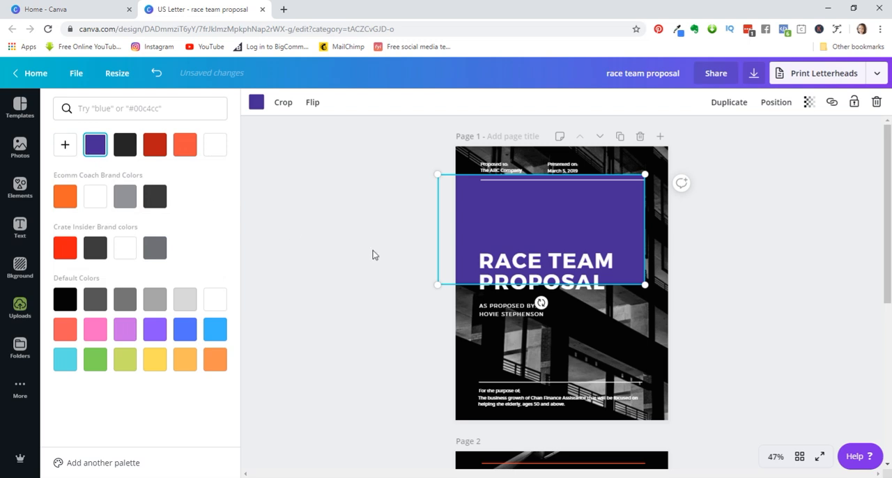
left_click(504, 262)
left_click_drag(502, 259, 491, 205)
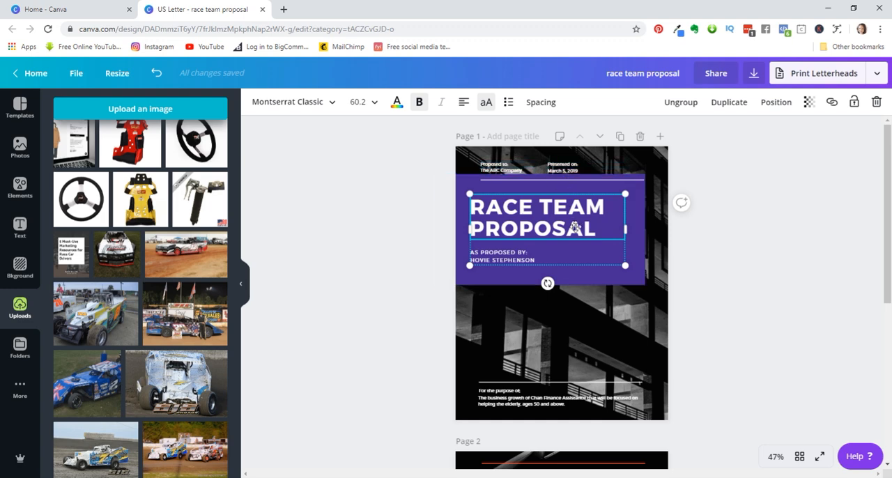
- Delete the white line and the "For the purpose of" text lines near the foot of the page 1 cover
left_click(585, 342)
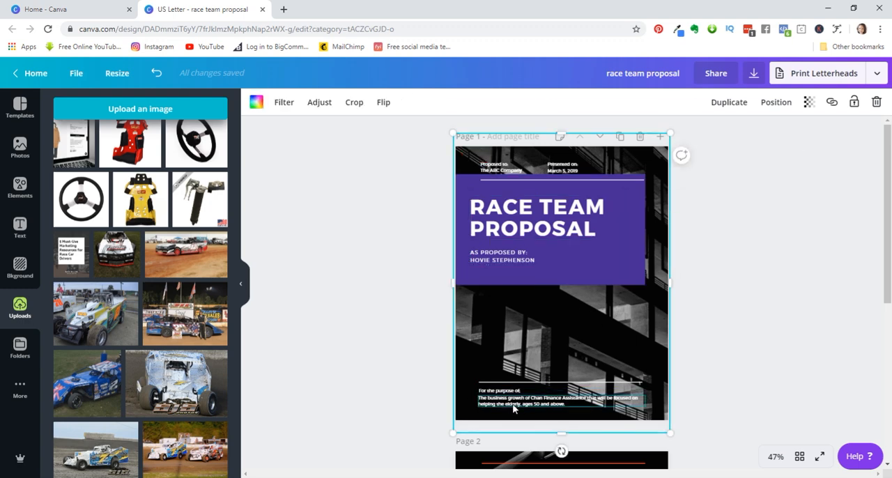
left_click(380, 366)
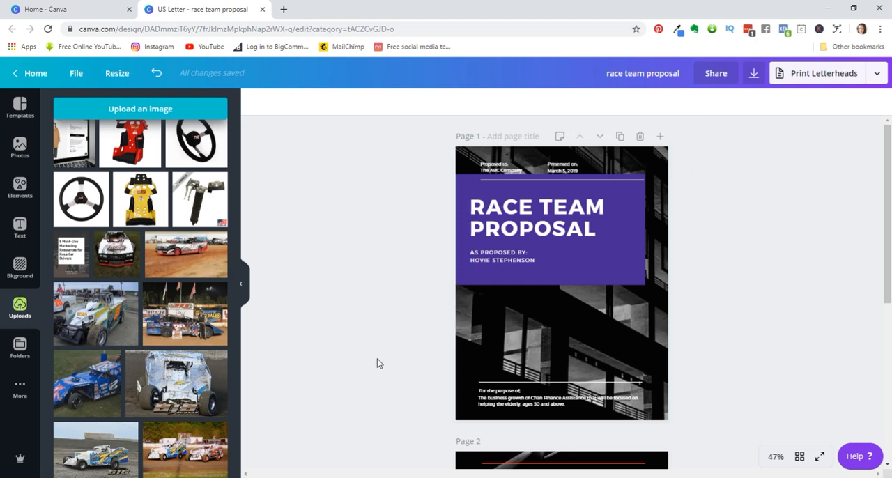
left_click_drag(388, 357, 706, 435)
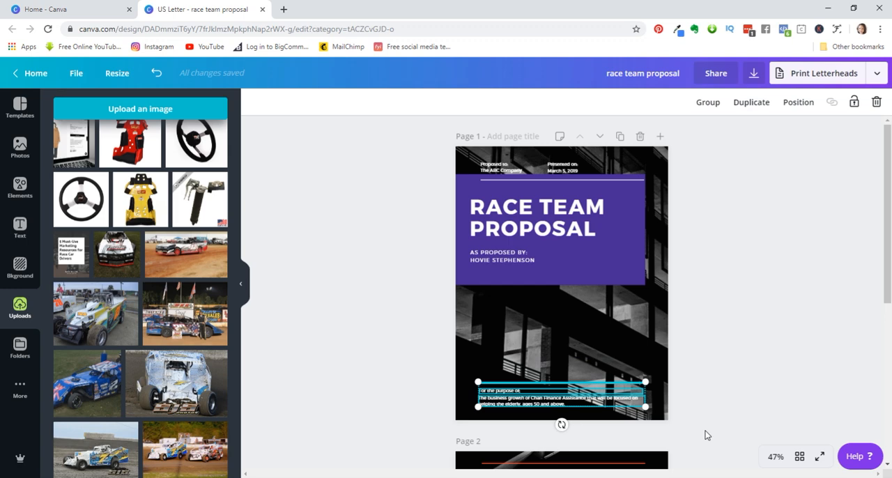
left_click(876, 103)
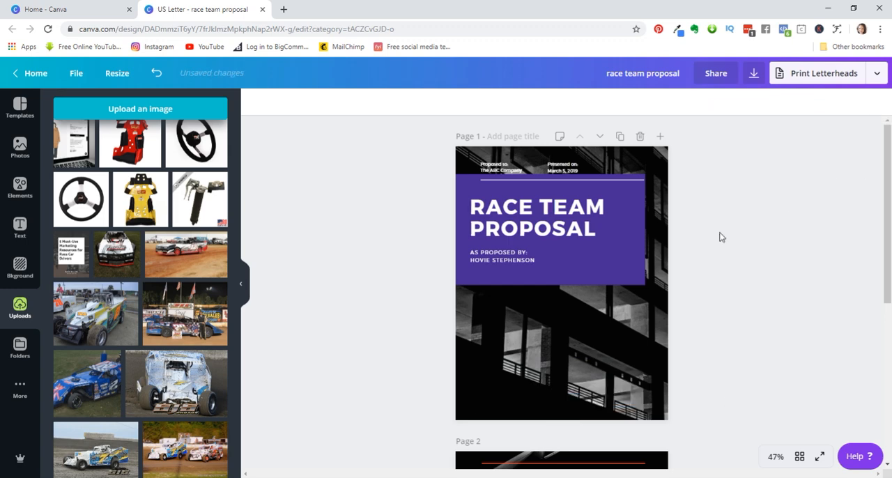
- Delete the black-and-white building image from the page 1 background grid, keeping the grid itself
left_click(597, 352)
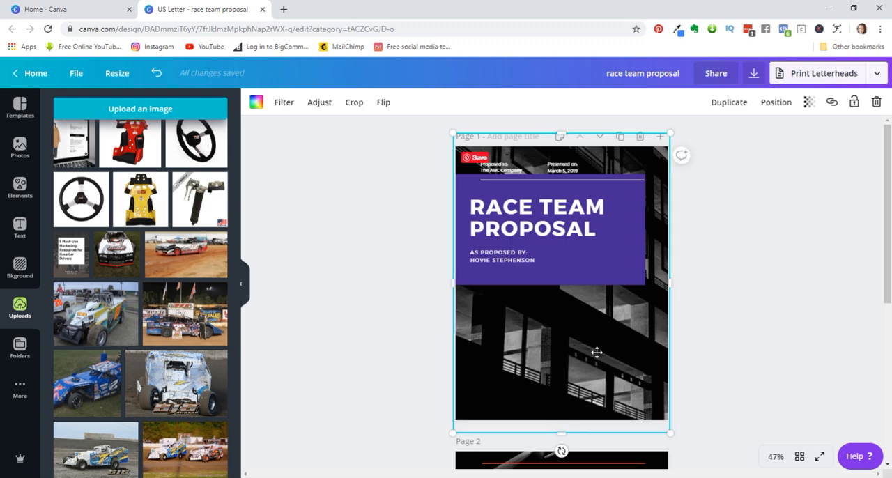
left_click(877, 103)
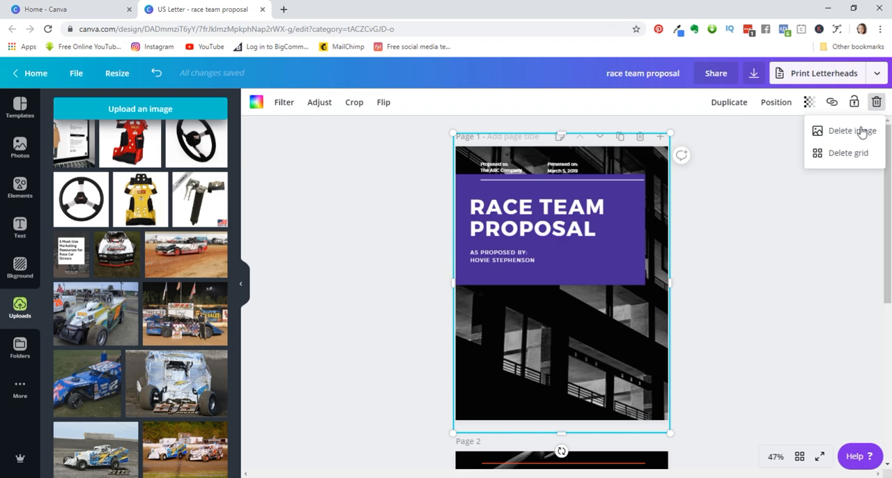
left_click(861, 132)
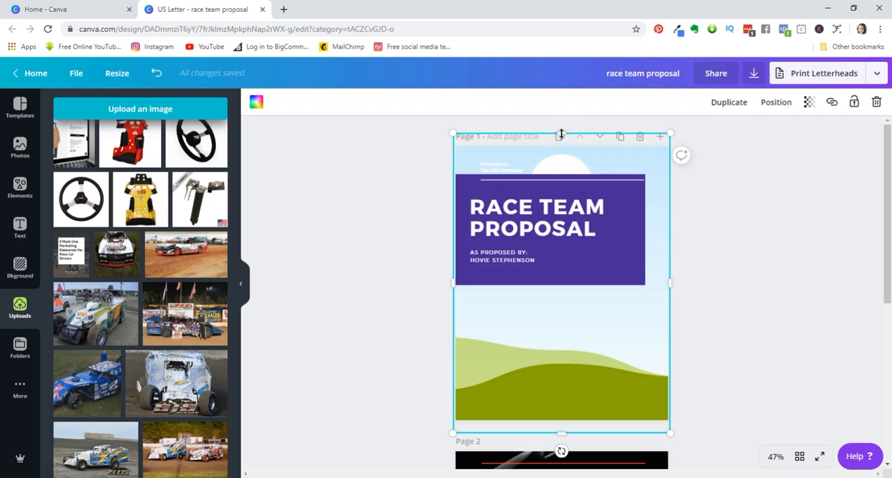
- Shrink the empty cover grid to the page's lower half, fill it with the 311 Motor Speedway winner photo, and fit it directly beneath the block
left_click_drag(567, 180, 566, 310)
left_click_drag(174, 311, 613, 362)
left_click_drag(563, 301, 563, 293)
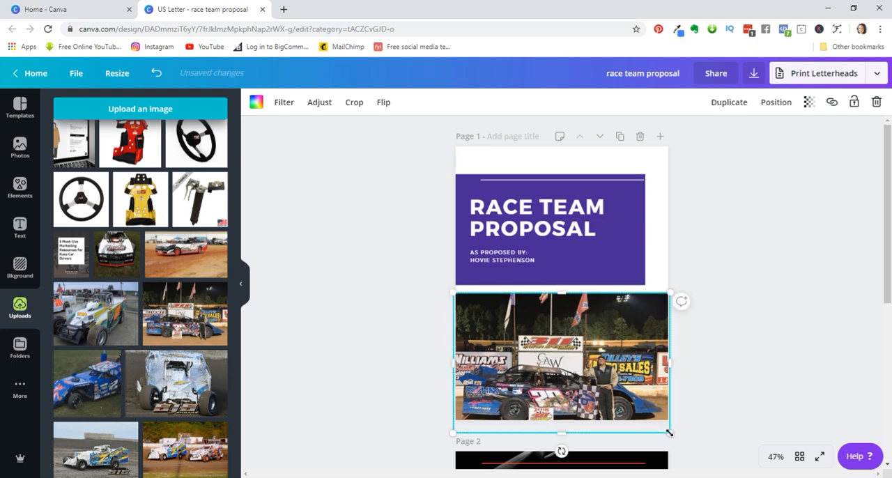
left_click_drag(659, 420, 656, 417)
left_click_drag(584, 340, 585, 333)
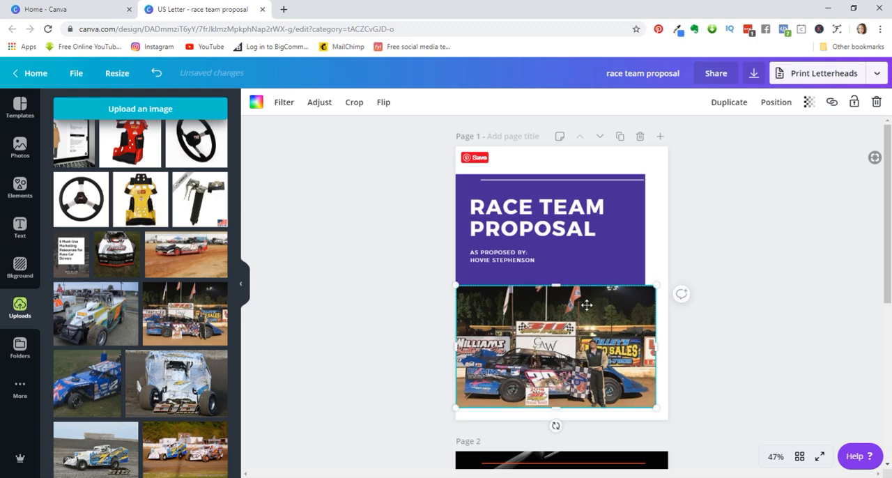
- Recolor the white "Proposed to:" text above the cover block to the document's near-black color
left_click(447, 148)
left_click_drag(438, 148, 632, 177)
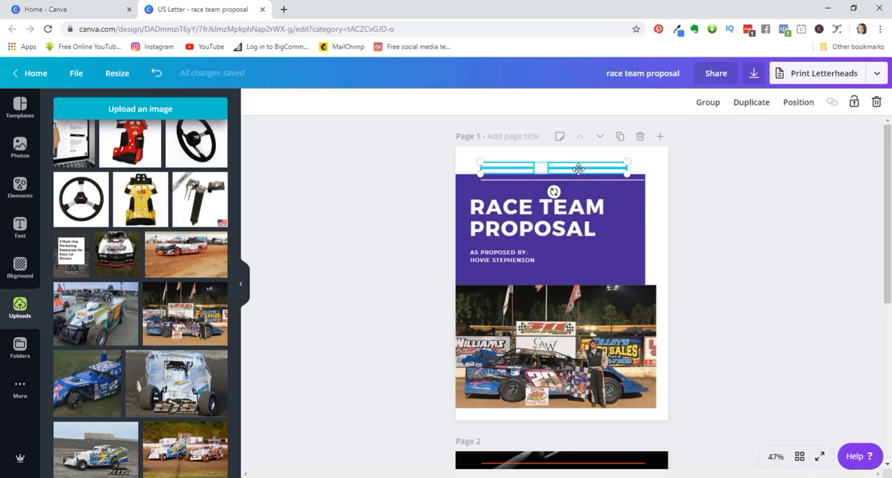
left_click(777, 457)
left_click(774, 283)
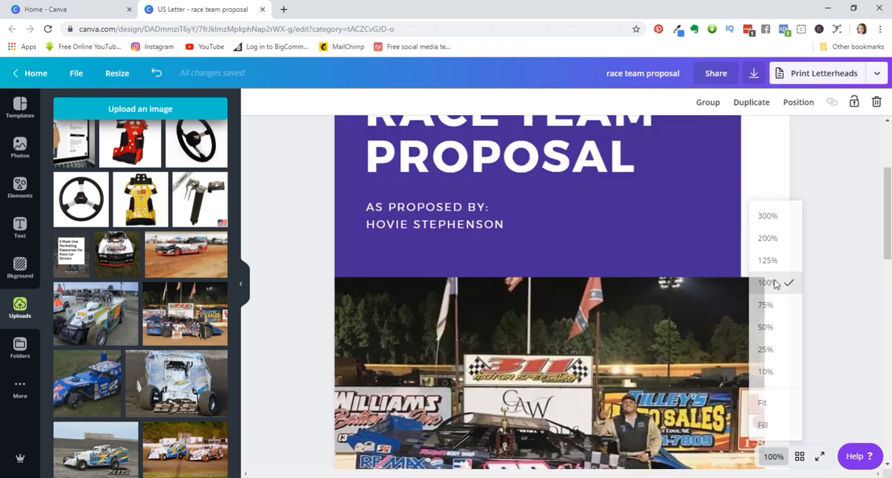
left_click(811, 297)
left_click_drag(884, 242, 870, 172)
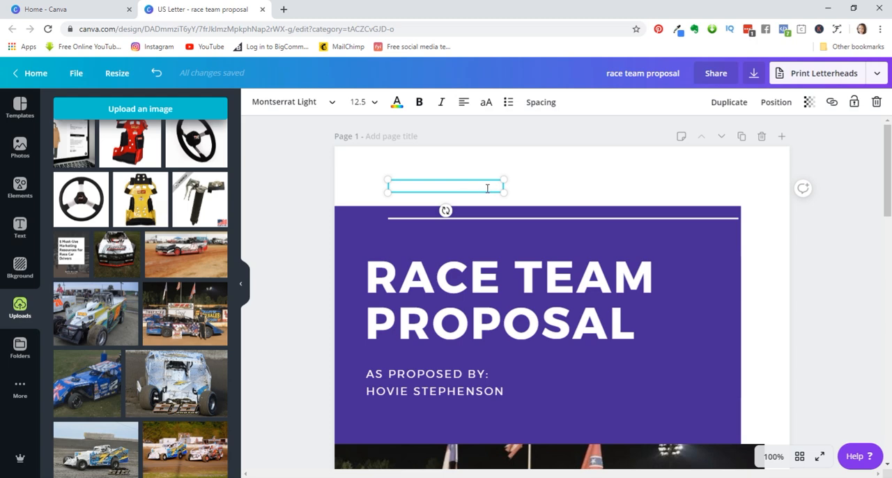
left_click_drag(494, 187, 333, 165)
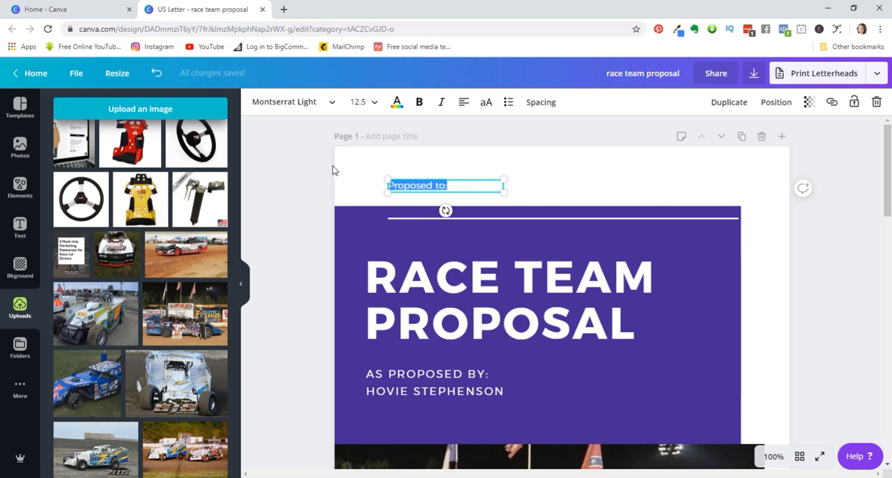
left_click(397, 103)
left_click(95, 146)
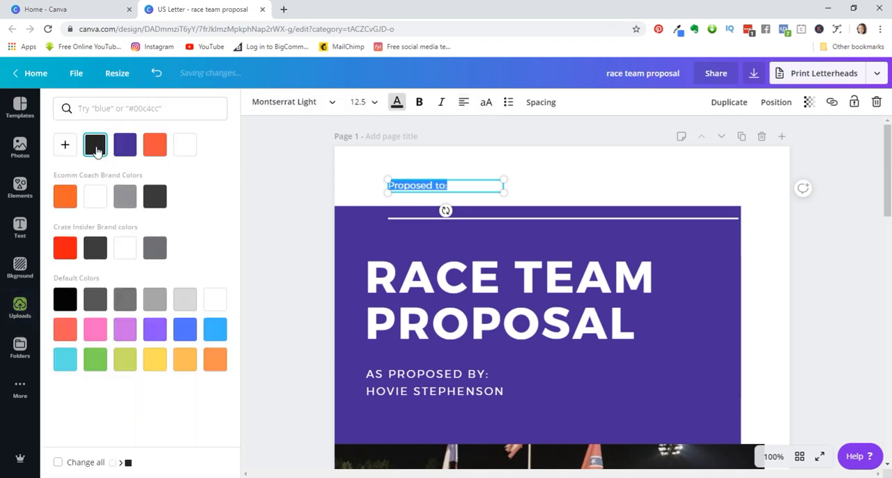
left_click(345, 143)
- Move the purple cover block up behind the header text so the remaining white text can be read
left_click_drag(316, 144, 490, 200)
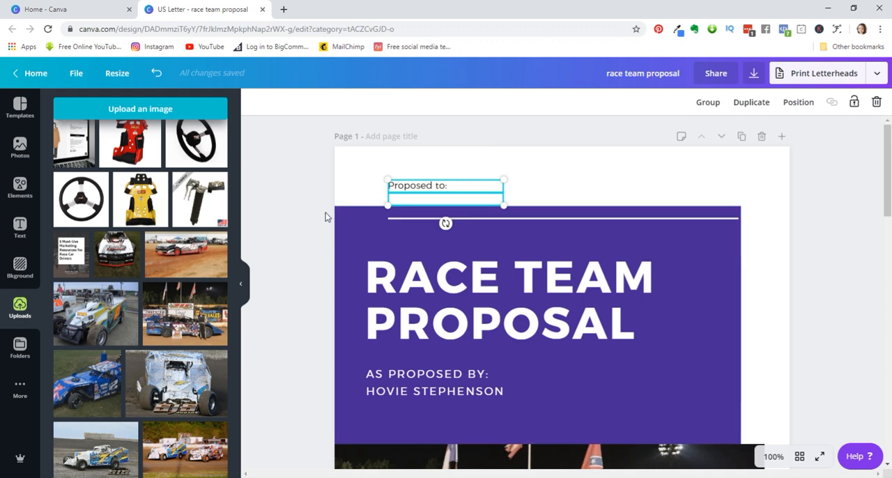
left_click(286, 193)
left_click_drag(308, 143, 391, 201)
left_click(360, 257)
left_click_drag(365, 245, 368, 190)
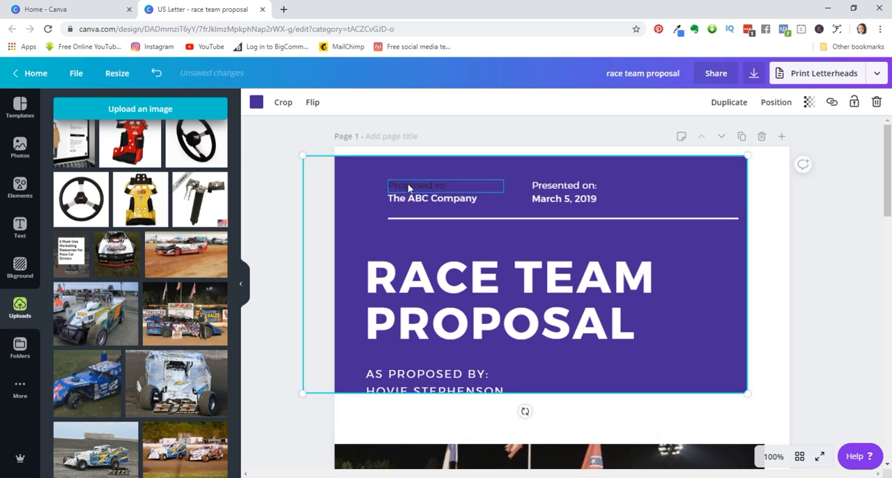
- Recolor the "The ABC Company" text in the cover header to the document's near-black color
left_click(420, 199)
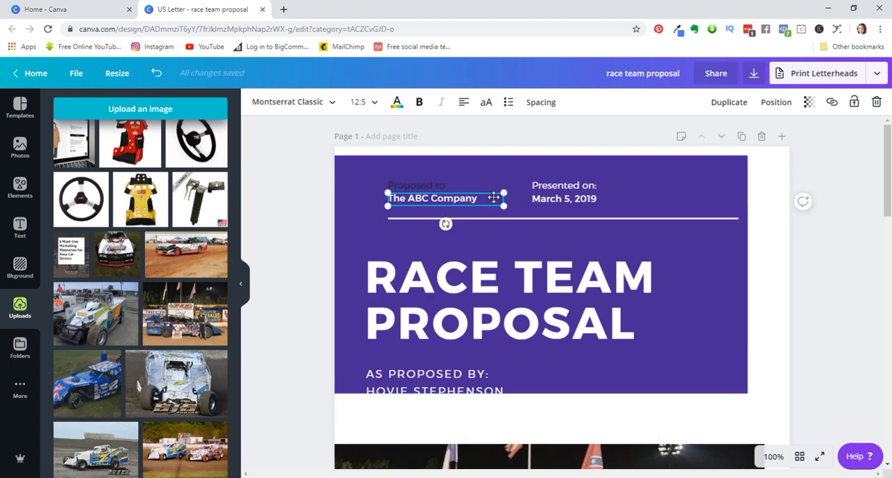
left_click_drag(486, 200, 386, 199)
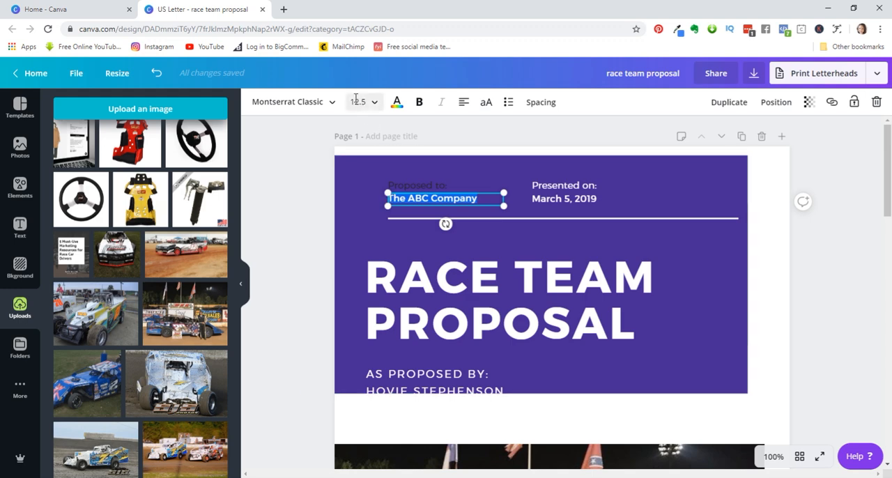
left_click(397, 103)
left_click(95, 146)
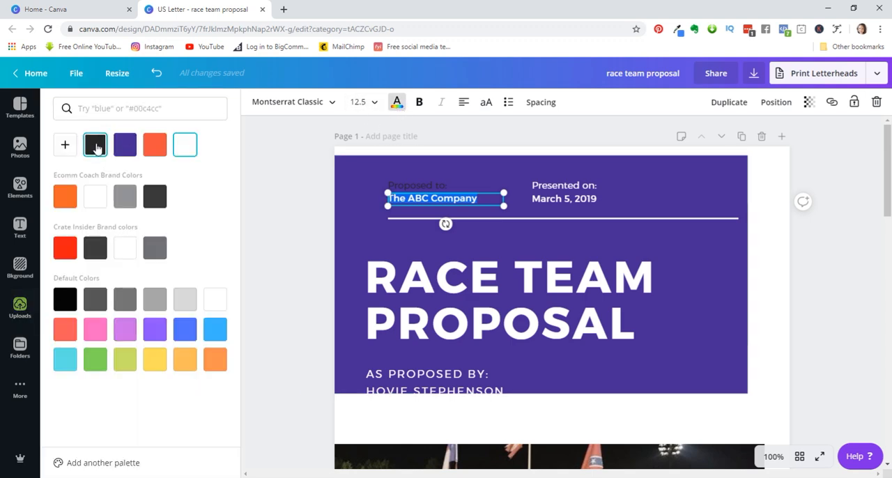
- Recolor the "Presented on:" label in the cover header to the document's near-black color
left_click(598, 187)
left_click(596, 186)
left_click_drag(624, 189, 524, 184)
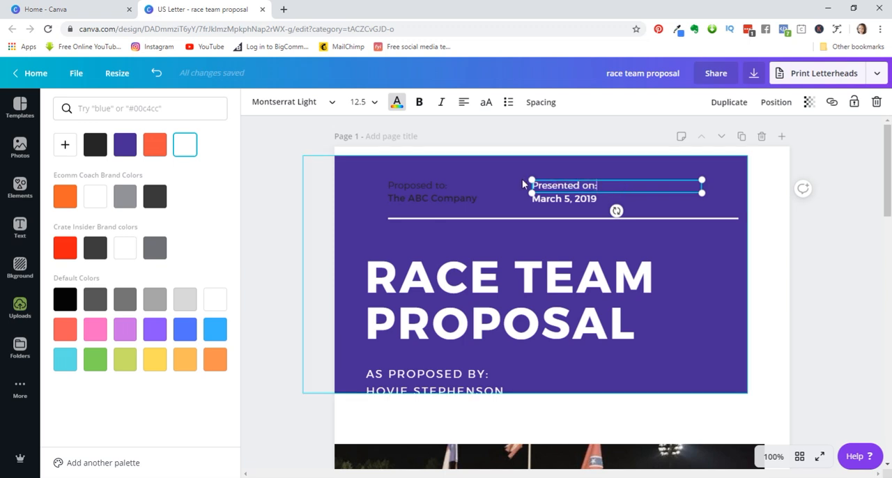
left_click_drag(621, 187, 531, 187)
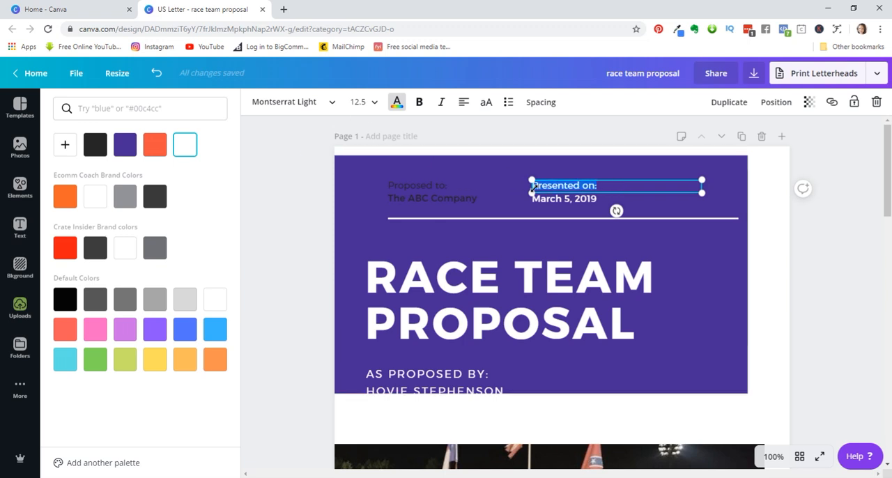
left_click(95, 148)
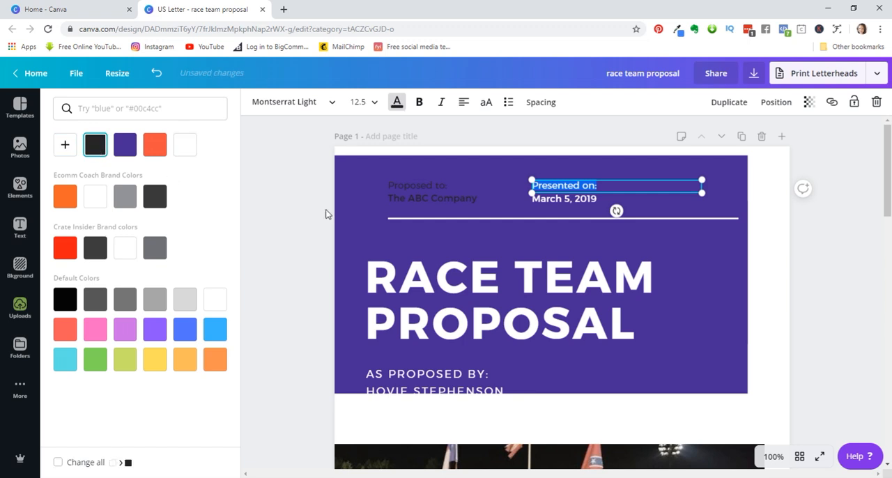
- Recolor the "March 5, 2019" date in the cover header to the document's near-black color
left_click(584, 198)
left_click(584, 198)
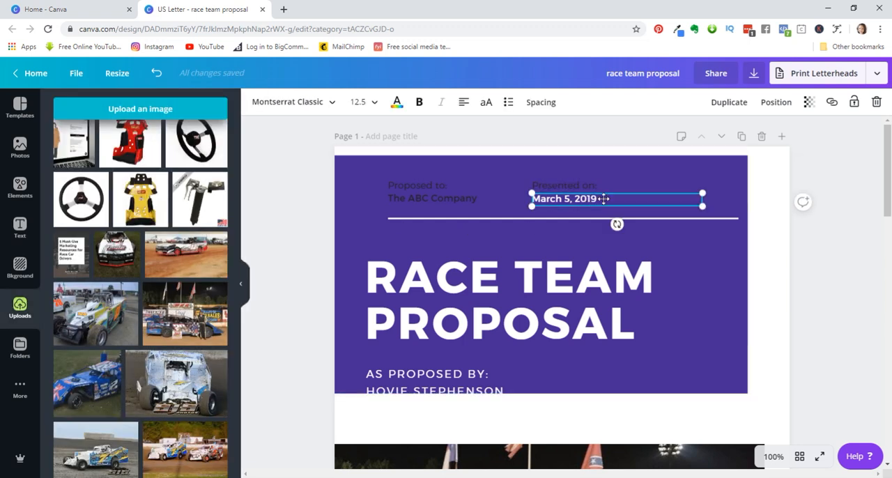
left_click_drag(604, 199, 531, 199)
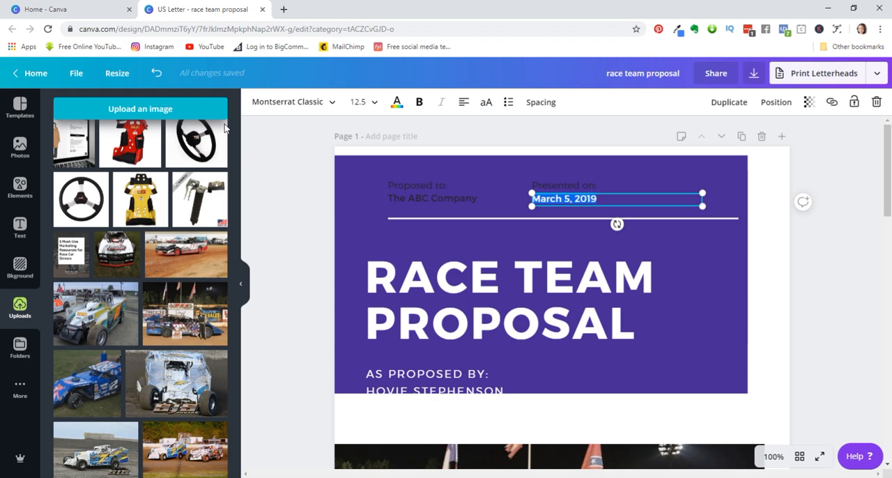
left_click(398, 103)
left_click(95, 144)
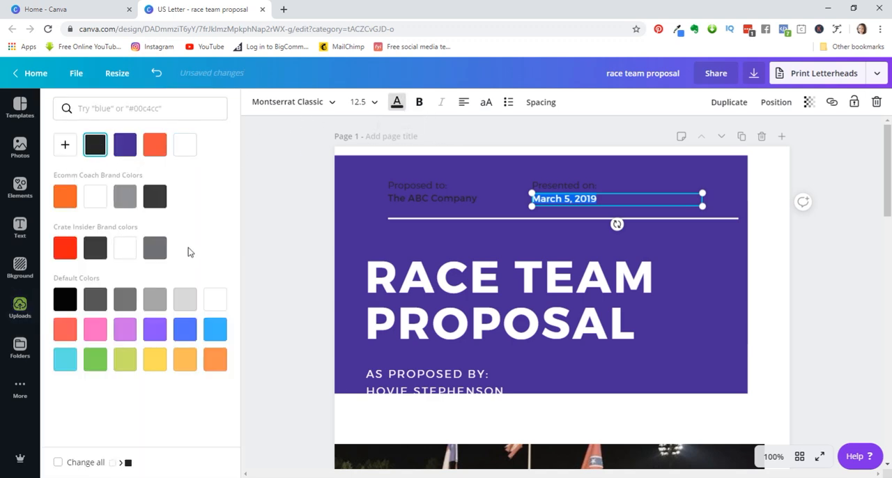
- Move the purple cover block back down so its lower edge meets the top of the race car photo
left_click(282, 262)
double_click(357, 217)
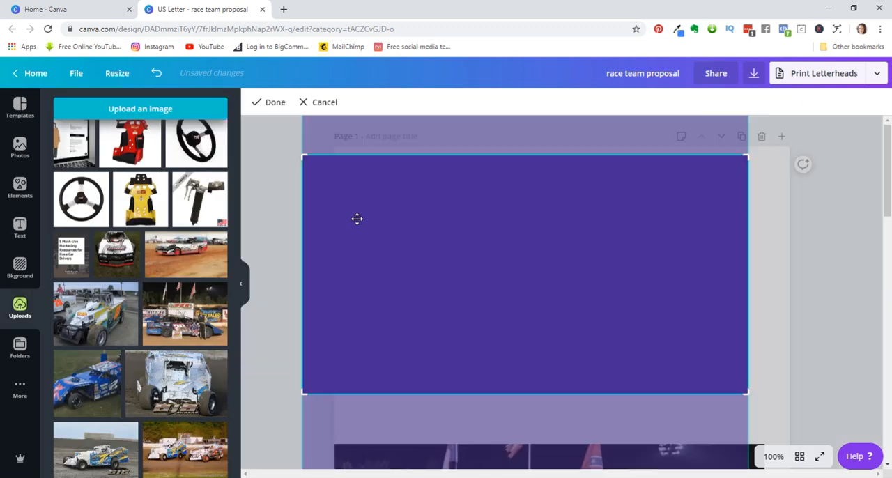
left_click(882, 329)
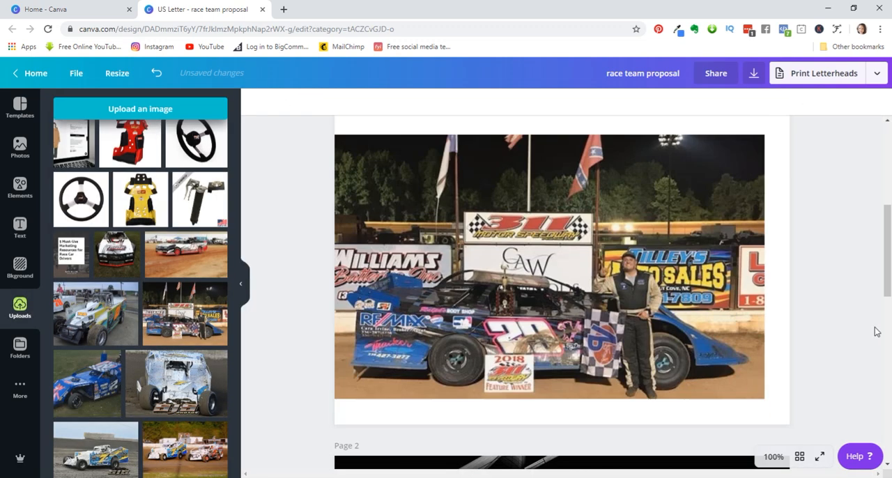
left_click(773, 458)
left_click(769, 331)
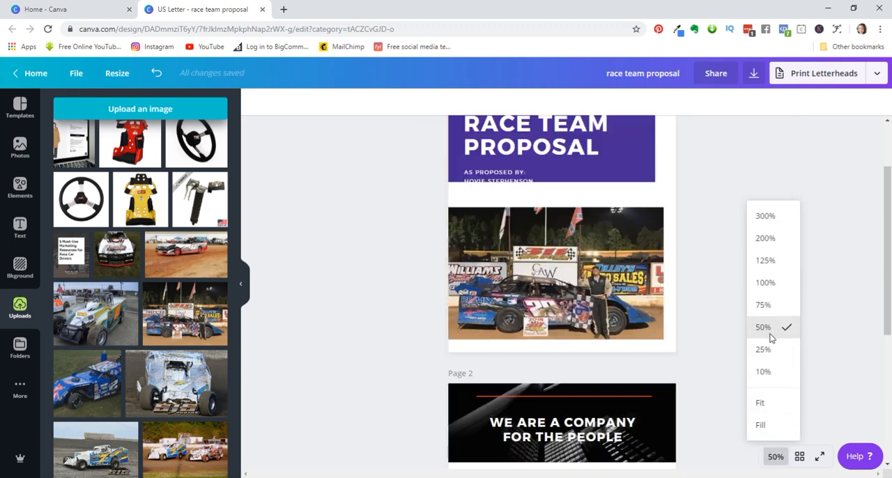
scroll(753, 353, "up", 1)
scroll(701, 363, "up", 1)
left_click(640, 251)
left_click_drag(640, 251, 642, 272)
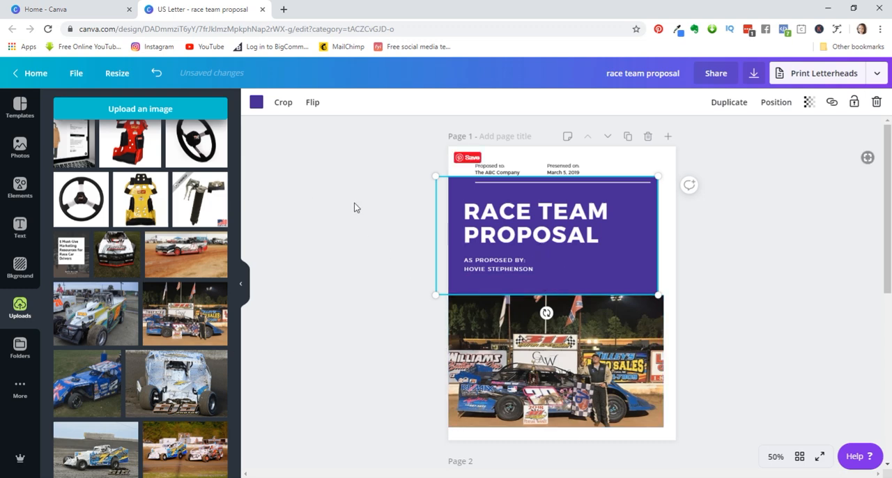
- Change the cover block's fill to the custom blue #283994
left_click(255, 103)
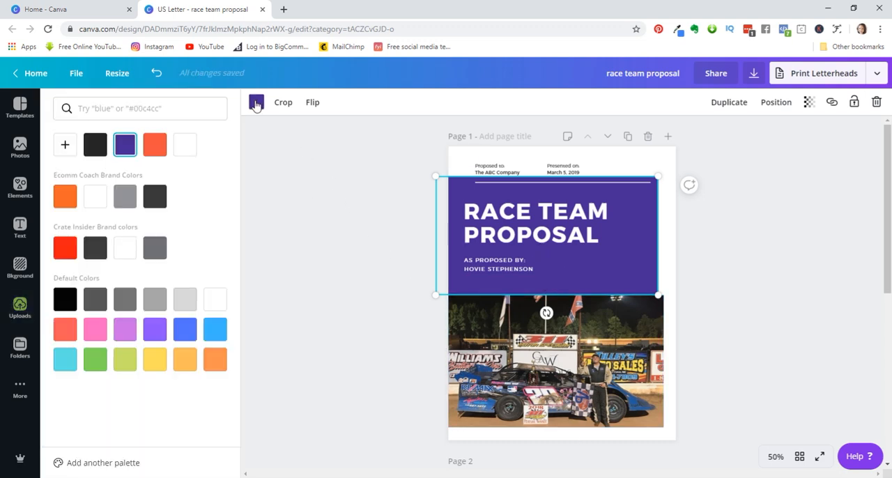
left_click(66, 154)
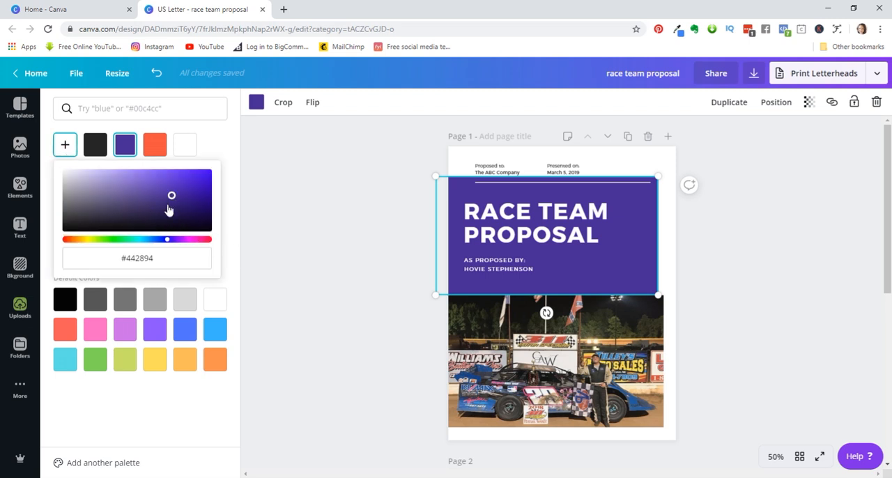
left_click_drag(167, 242, 159, 244)
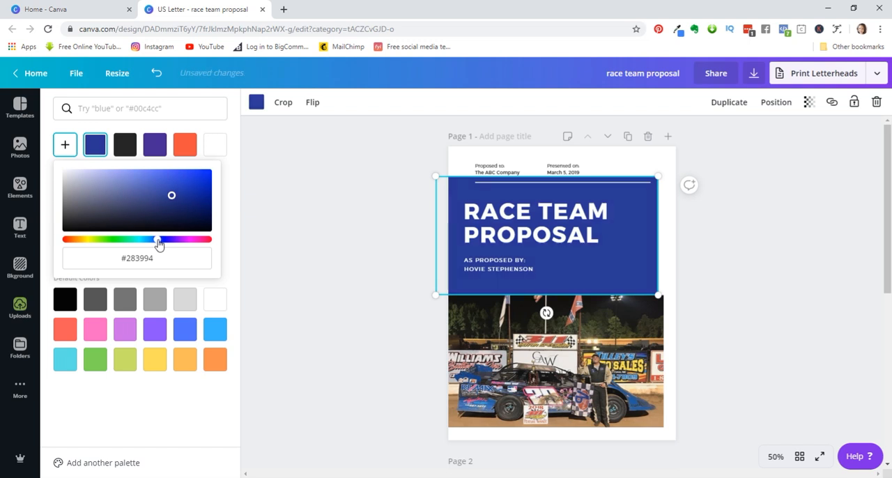
- Brighten the cover block's blue fill and enlarge the block until it covers the whole cover page
mouse_move(172, 196)
left_mouse_down()
mouse_move(169, 177)
mouse_move(182, 186)
left_mouse_up()
left_click(304, 248)
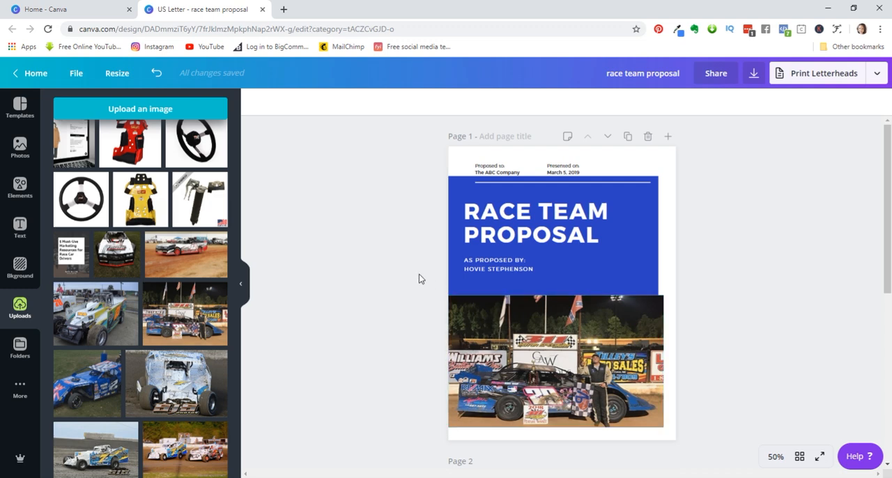
left_click(646, 268)
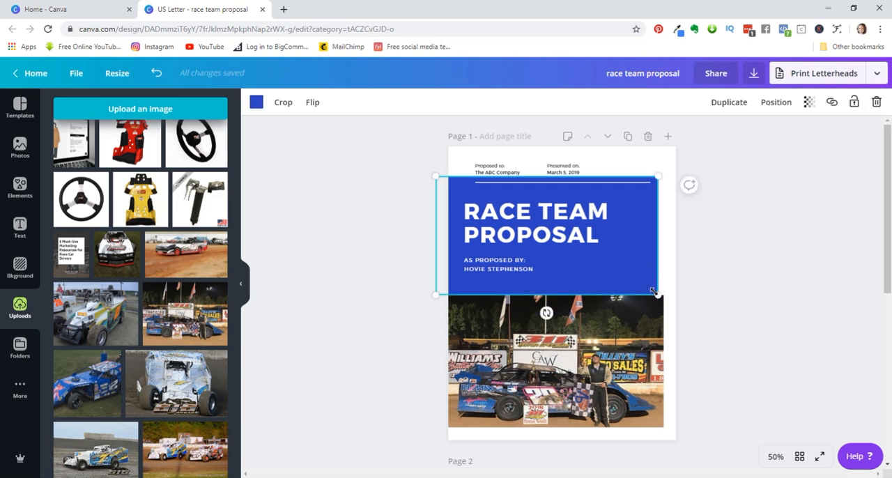
left_click_drag(655, 293, 794, 454)
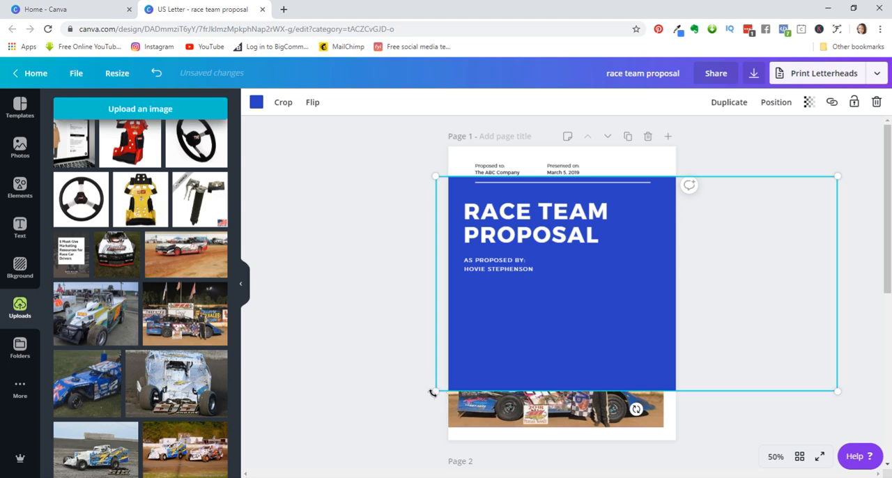
left_click_drag(433, 392, 332, 447)
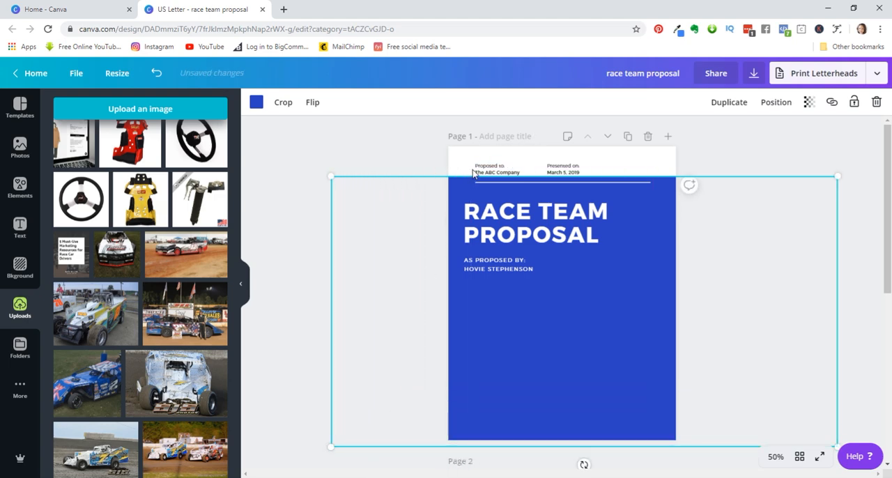
left_click_drag(329, 175, 278, 121)
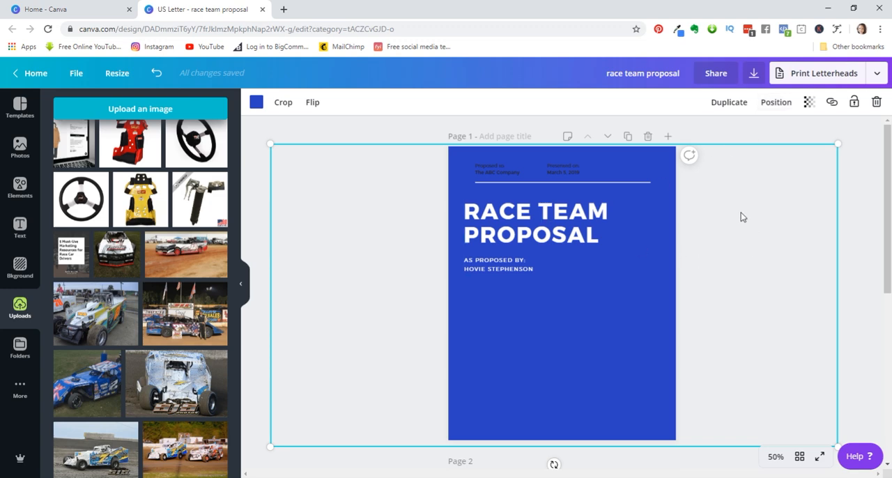
- Send the blue block backward so it sits behind the race car photo on the cover
left_click(776, 105)
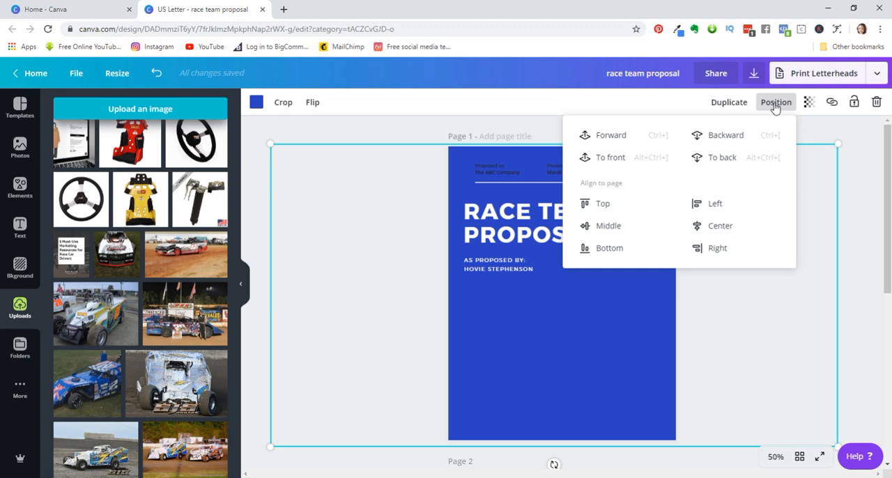
left_click(725, 139)
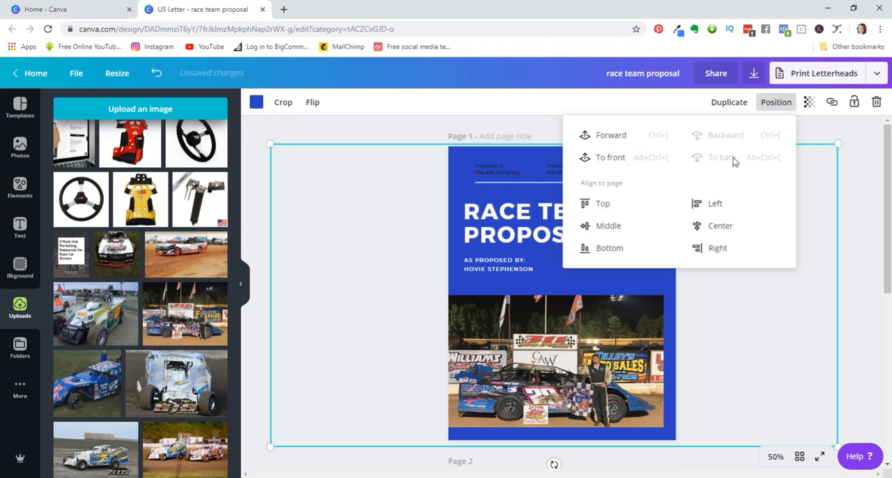
left_click(869, 181)
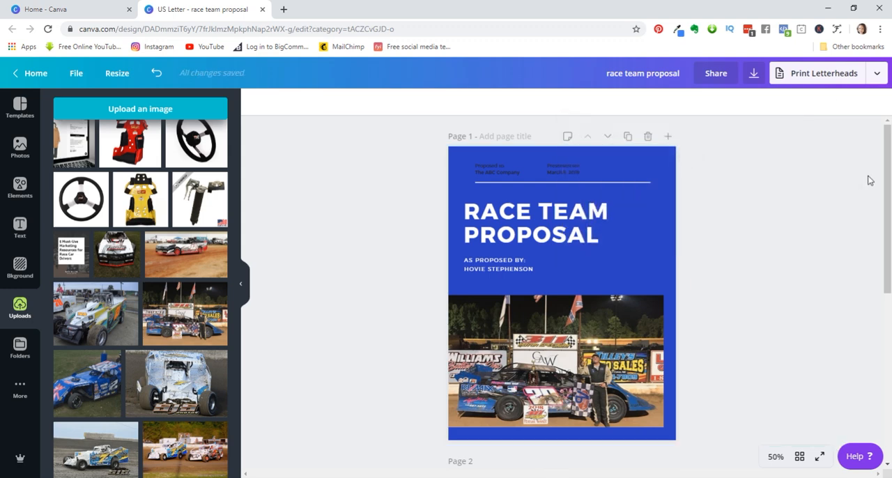
- Move the race car photo slightly up and inward so blue margins surround it on the cover
left_click(550, 334)
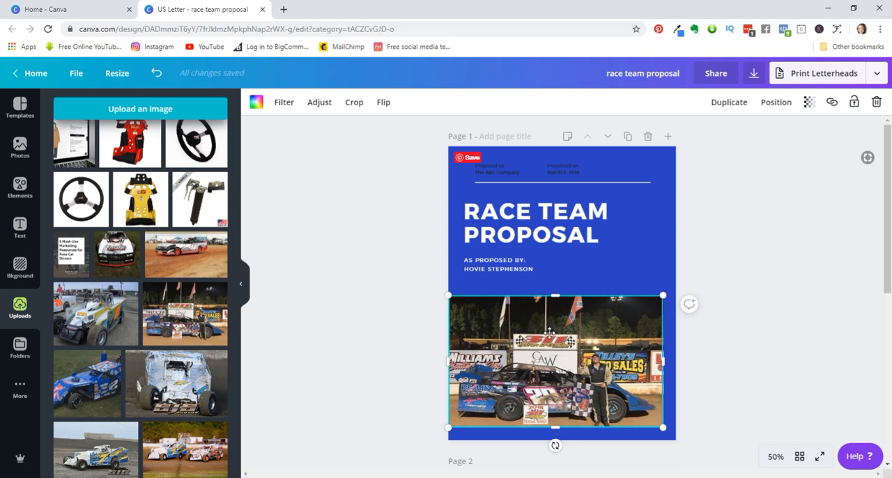
left_click_drag(534, 405, 540, 395)
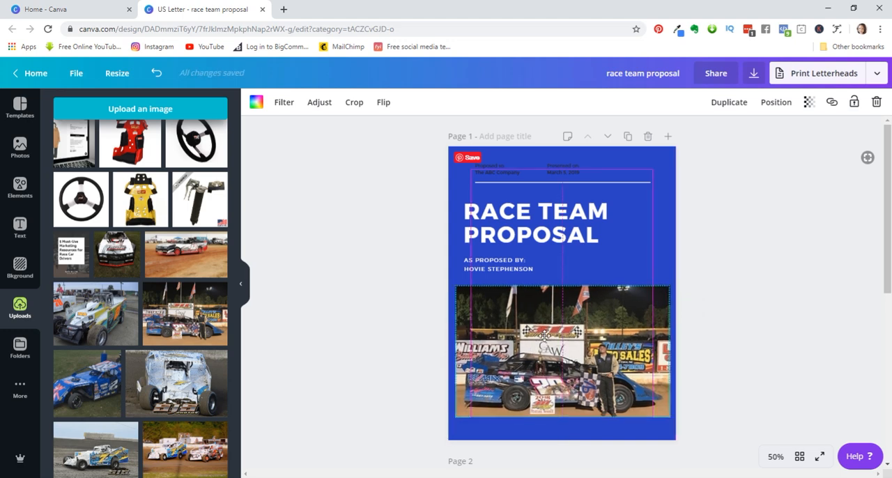
left_click(722, 357)
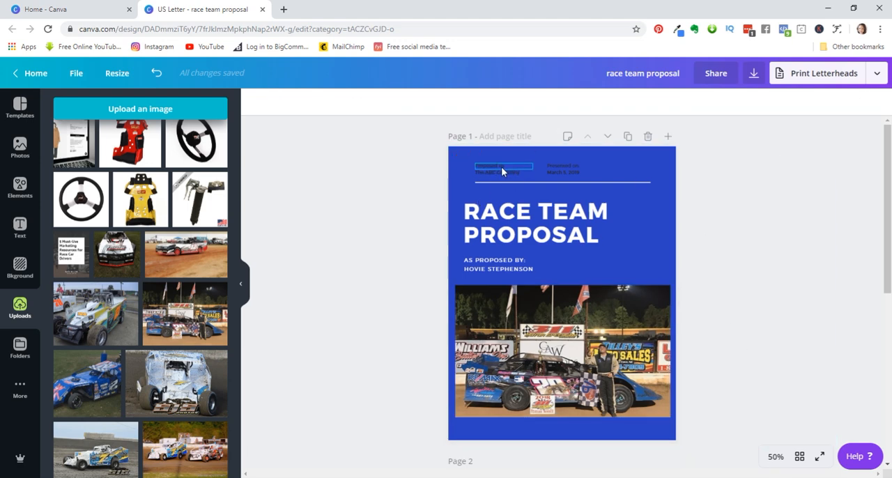
- Delete the "Proposed to" and "Presented on" text, including the company name and date, above the cover's white line
left_click_drag(434, 159, 614, 182)
key("Delete")
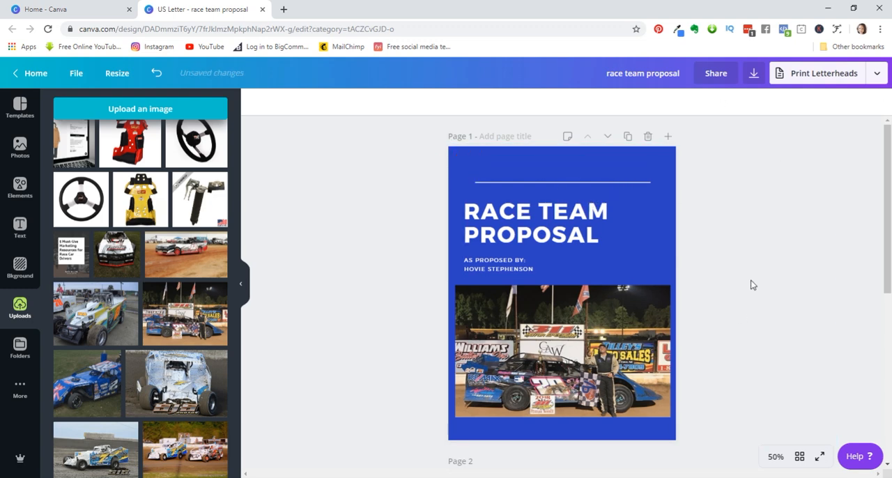
- Duplicate page 2, the "We are a company for the people" page
scroll(751, 285, "down", 4)
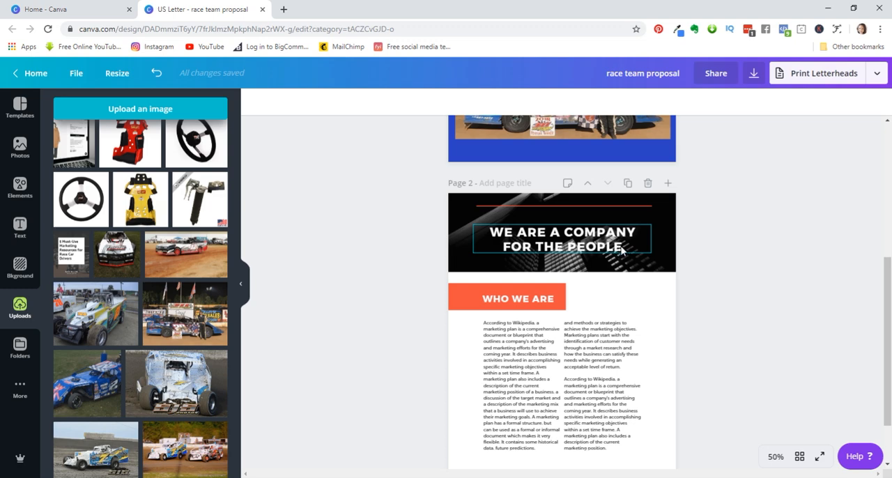
scroll(530, 279, "down", 1)
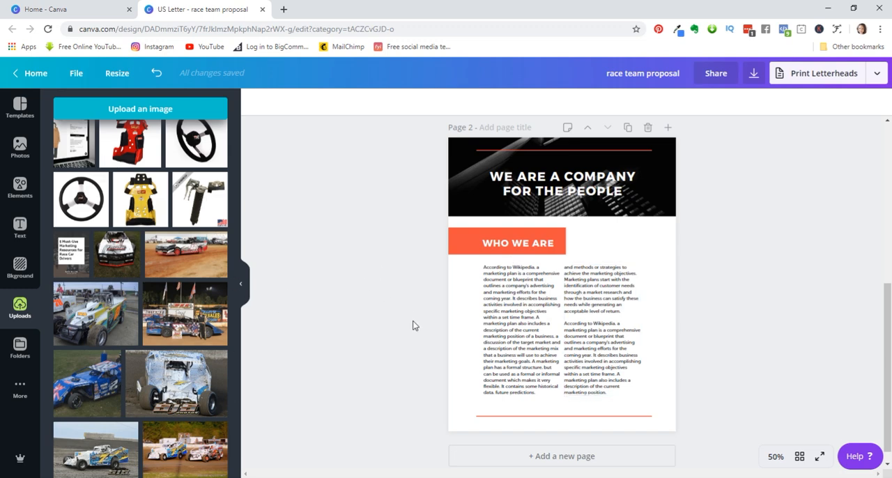
scroll(402, 287, "down", 1)
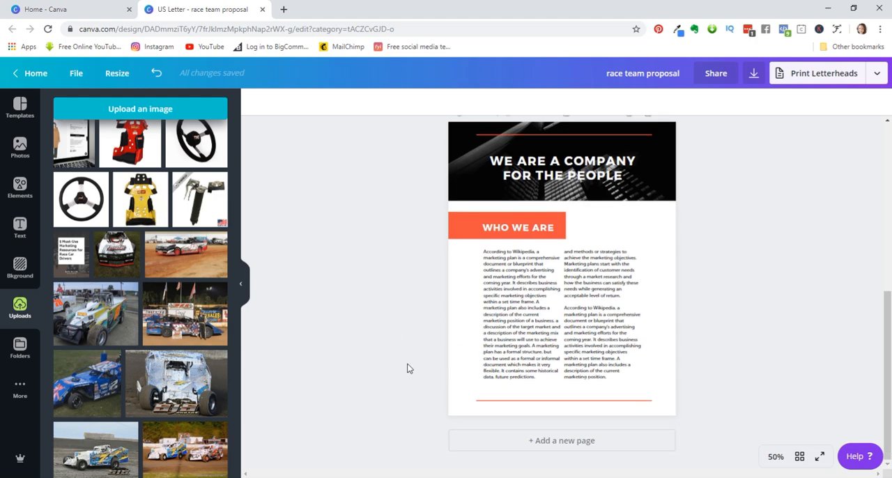
scroll(430, 301, "up", 2)
scroll(430, 300, "down", 2)
scroll(555, 250, "up", 2)
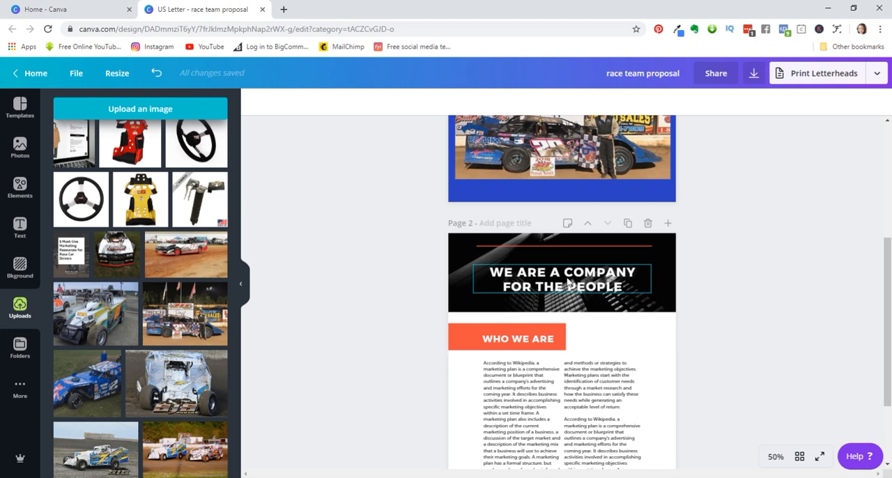
left_click(628, 225)
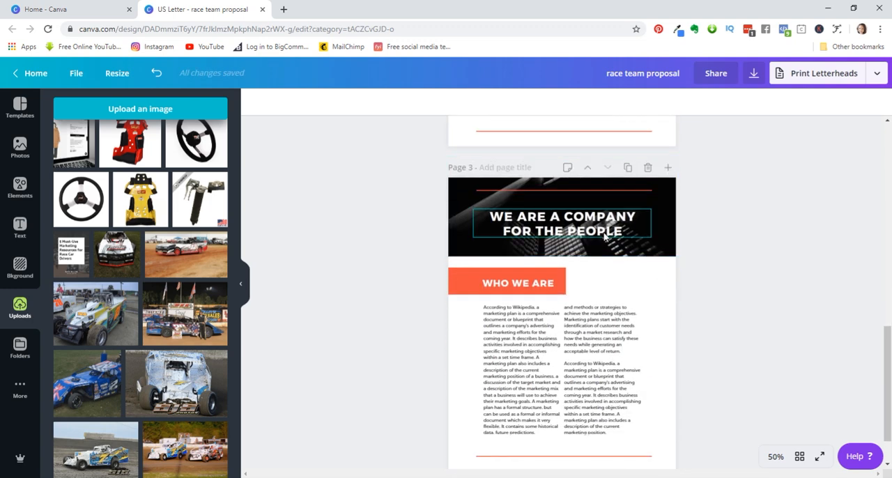
- Replace the page 3 heading "We are a company for the people" with "DEMOGRAPHICS"
left_click(624, 230)
left_click_drag(626, 232, 467, 219)
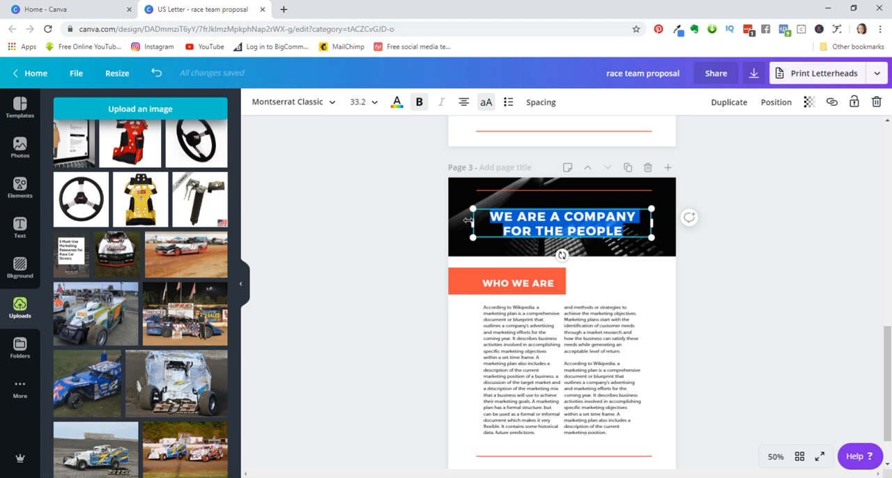
type("DEMO")
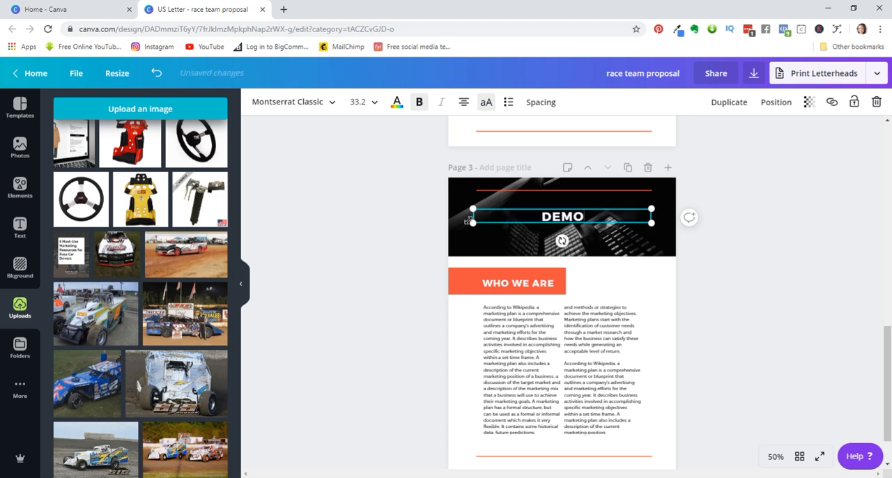
type("GRAPHJ")
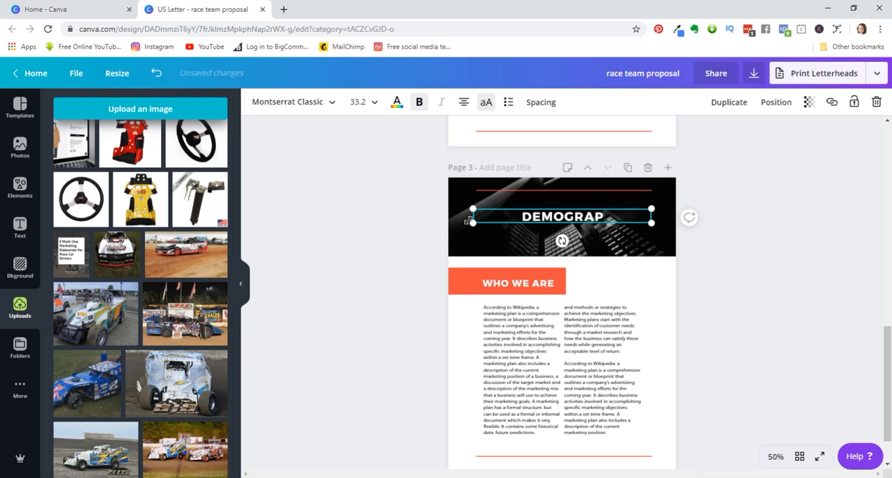
type("CS")
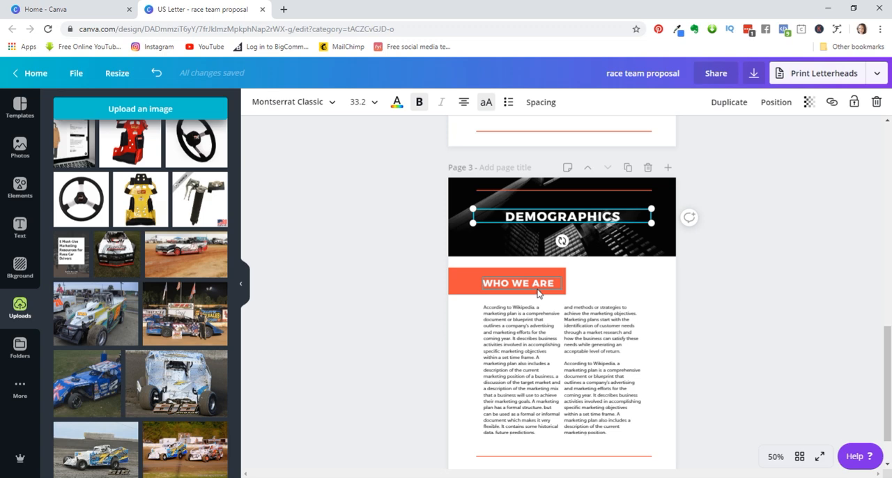
- Replace the black skyscraper photo in page 3's header with the uploaded photo of two race cars on the track
left_click(706, 282)
left_click(642, 244)
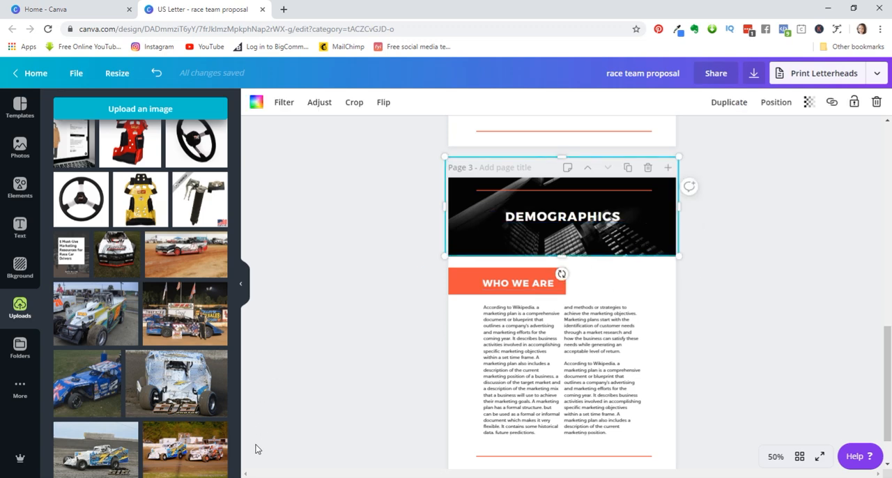
left_click(624, 223)
double_click(640, 249)
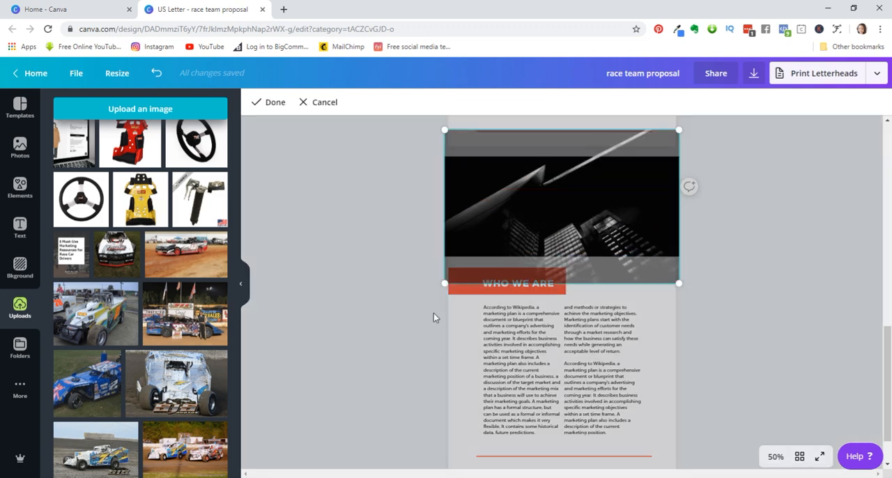
left_click(512, 288)
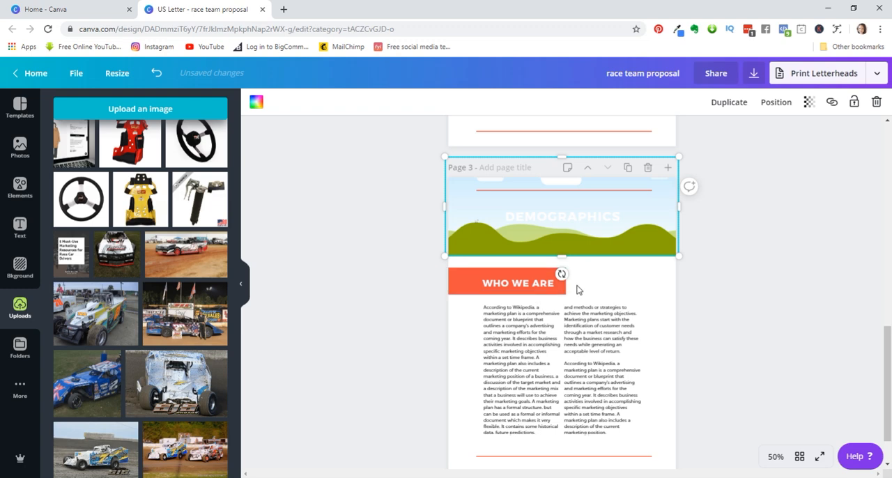
left_click_drag(200, 451, 516, 209)
left_click(575, 221)
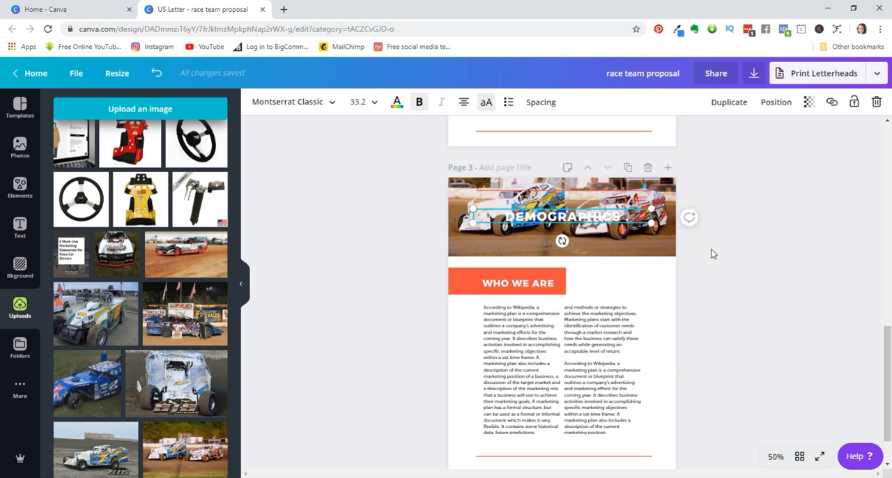
left_click(738, 264)
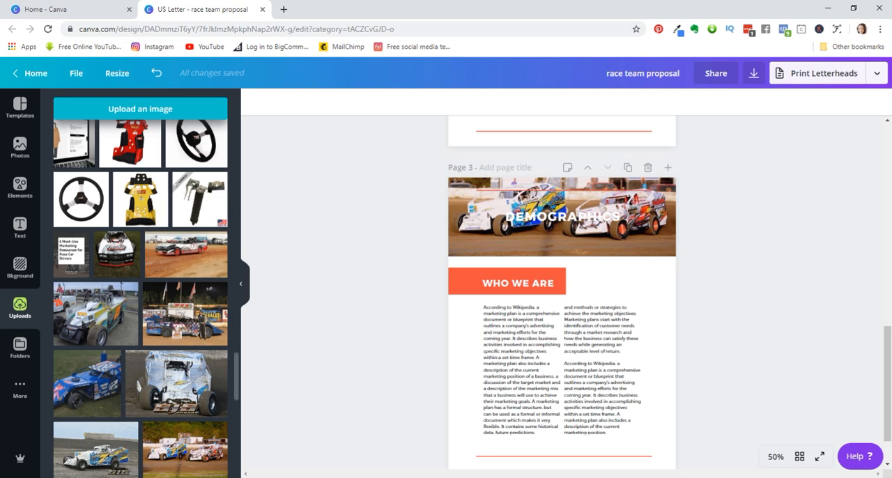
- Add a plain square shape from the elements library to page 3
left_click(20, 190)
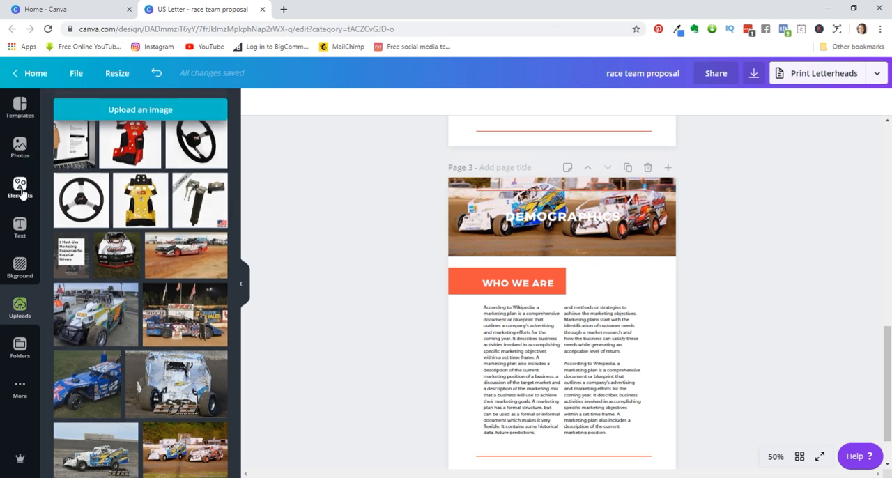
scroll(274, 255, "up", 2)
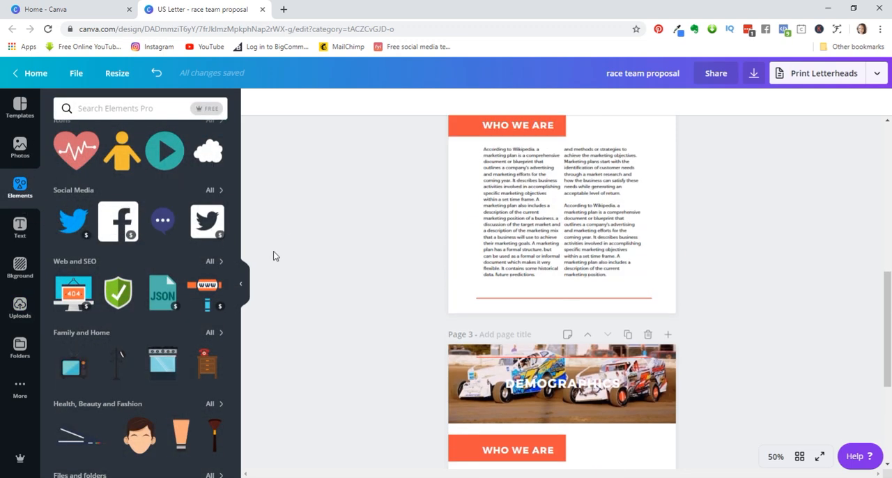
scroll(262, 260, "down", 2)
scroll(264, 262, "down", 2)
scroll(147, 274, "up", 6)
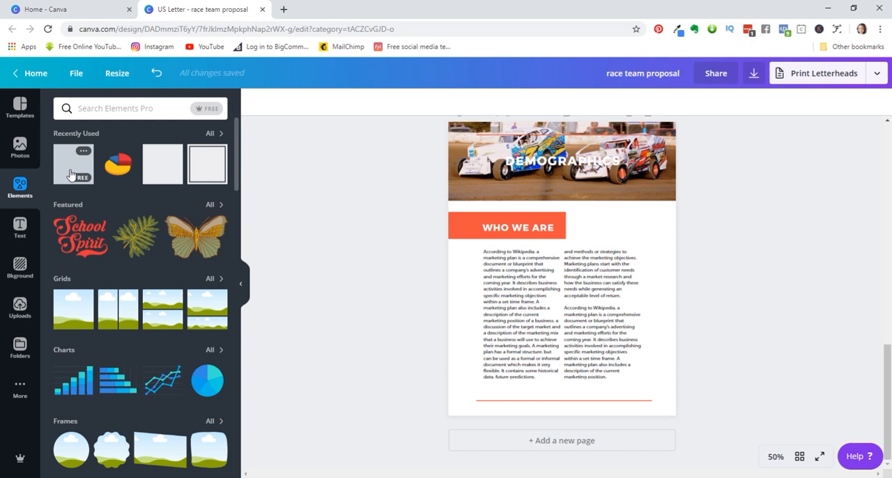
scroll(104, 305, "down", 3)
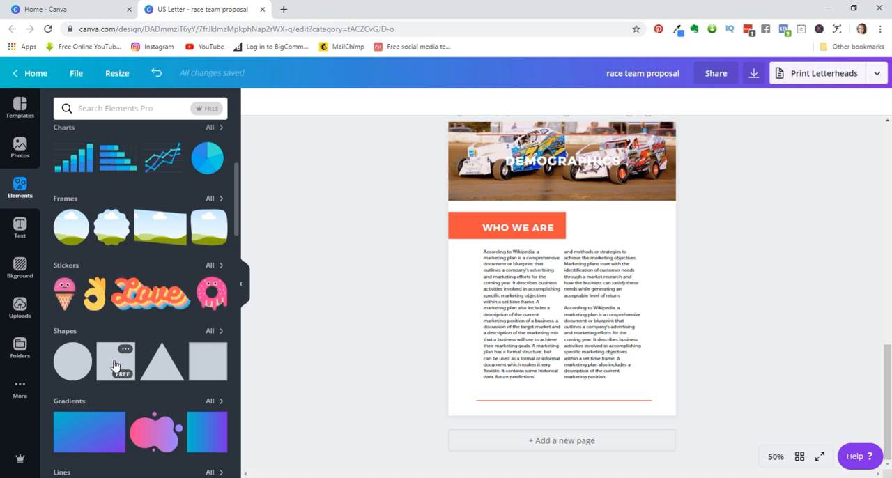
left_click(115, 362)
scroll(363, 270, "up", 3)
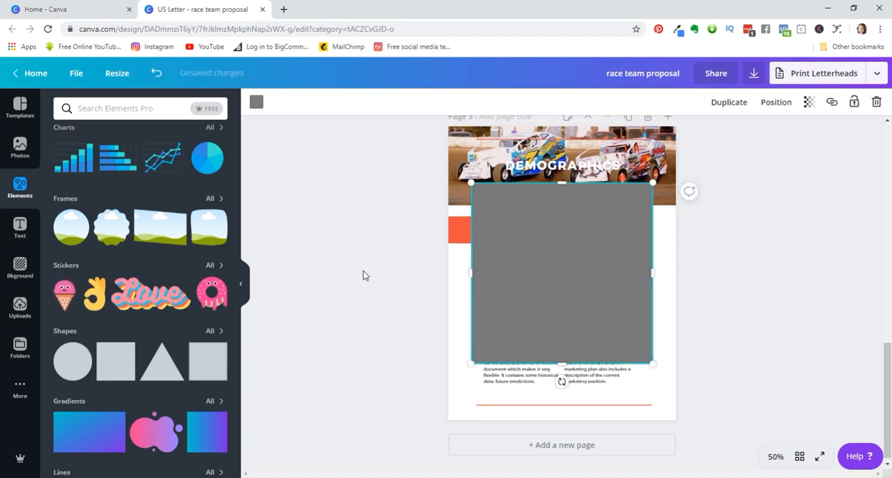
scroll(366, 278, "down", 2)
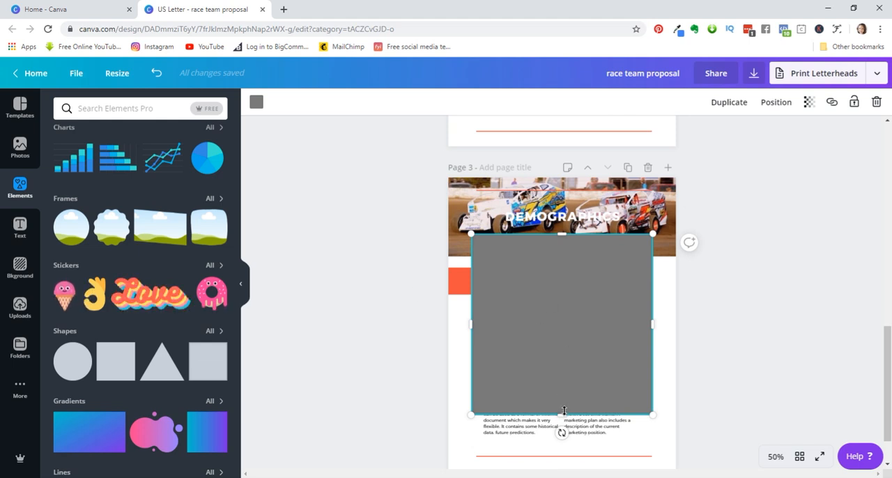
- Shorten, move and widen the gray square so it fully covers page 3's header photo
left_click_drag(562, 414, 562, 316)
left_click_drag(546, 289, 515, 216)
left_click_drag(535, 251, 536, 257)
left_click_drag(627, 210, 688, 207)
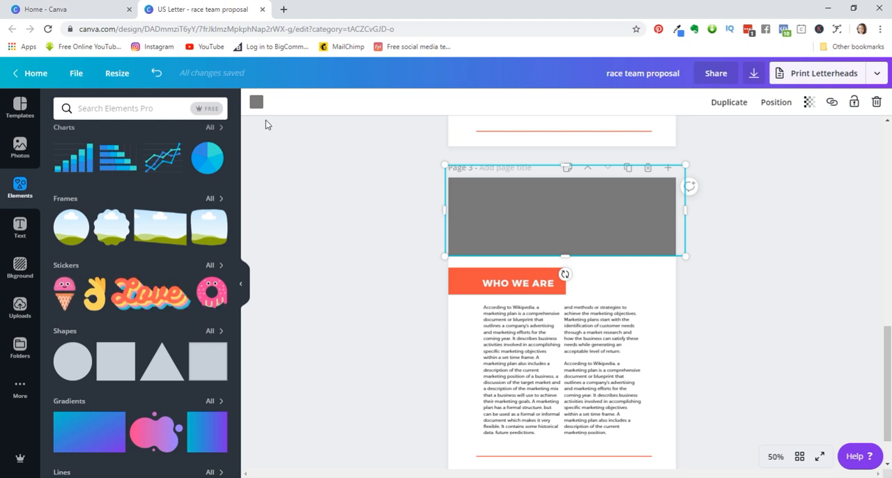
- Recolor the rectangle over page 3's header to the document's near-black color
left_click(256, 102)
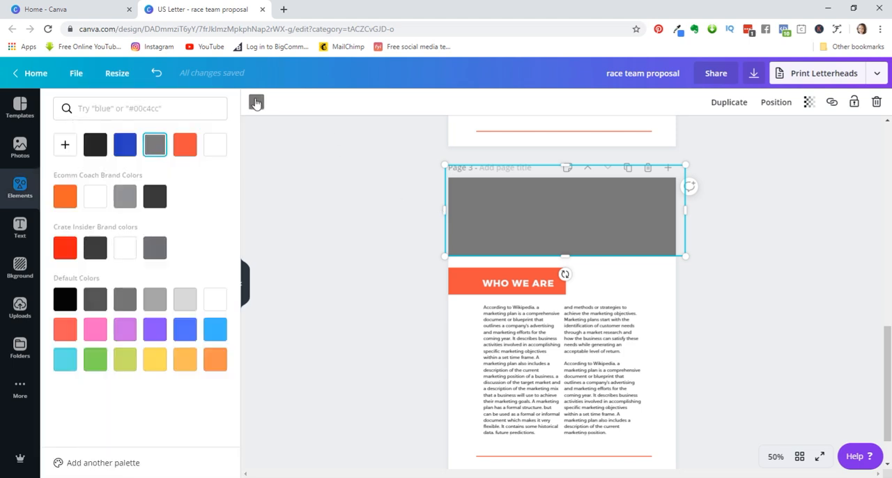
left_click(96, 147)
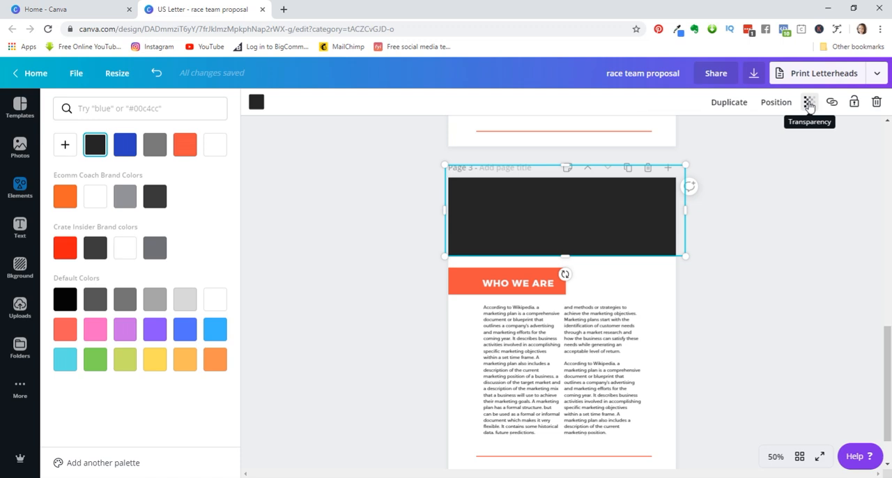
- Set the transparency of the near-black rectangle over page 3's header photo to 52
left_click(808, 104)
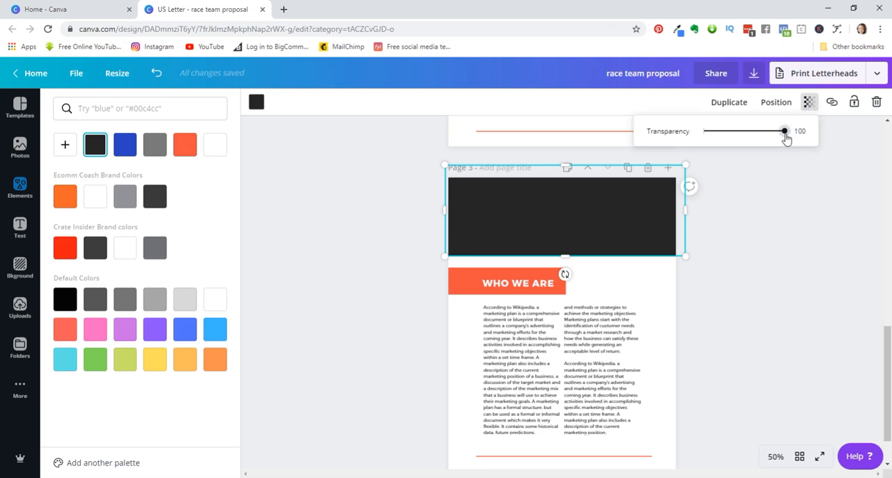
left_click_drag(786, 133, 747, 144)
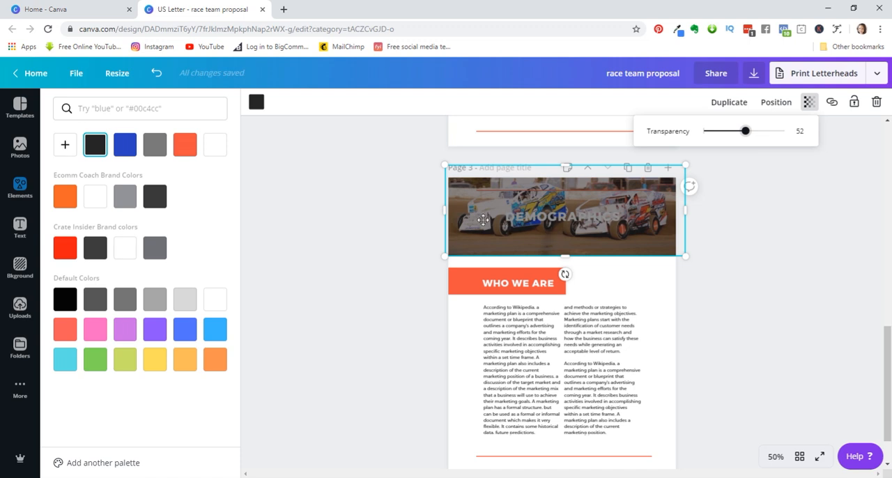
left_click(763, 255)
left_click(675, 217)
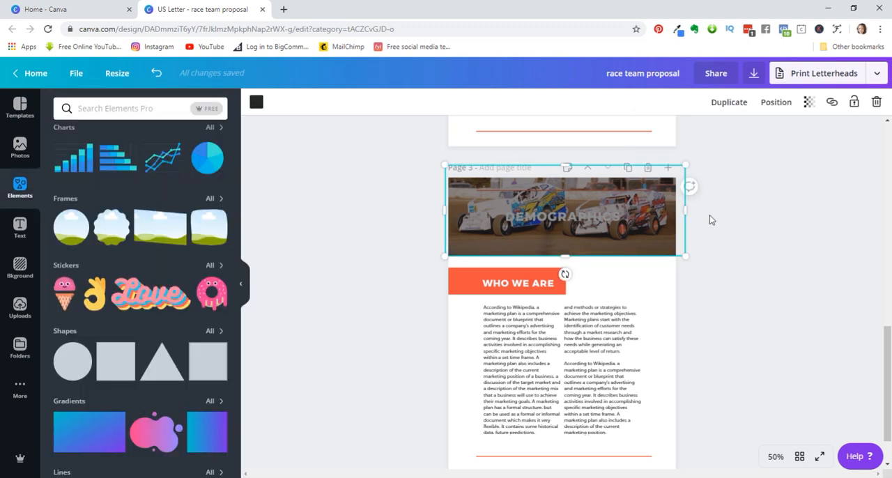
- Send the translucent rectangle backward so it sits behind the DEMOGRAPHICS title but above the header photo
left_click(776, 103)
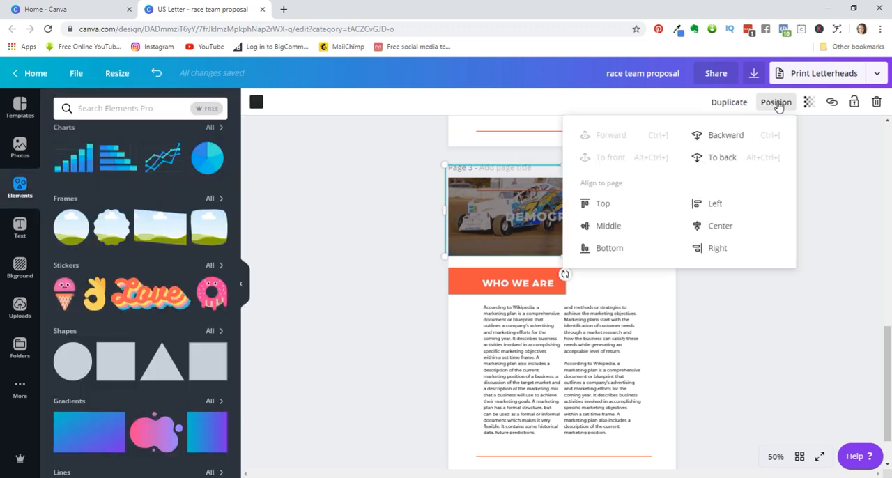
left_click(743, 144)
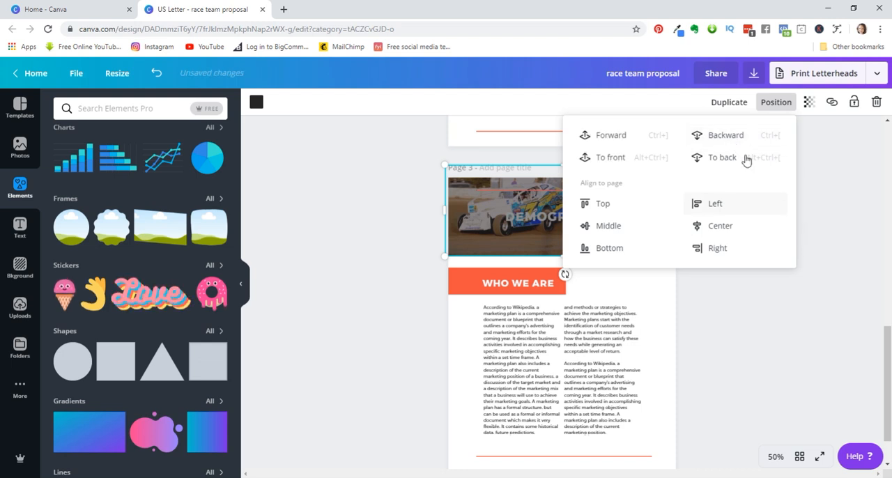
left_click(824, 227)
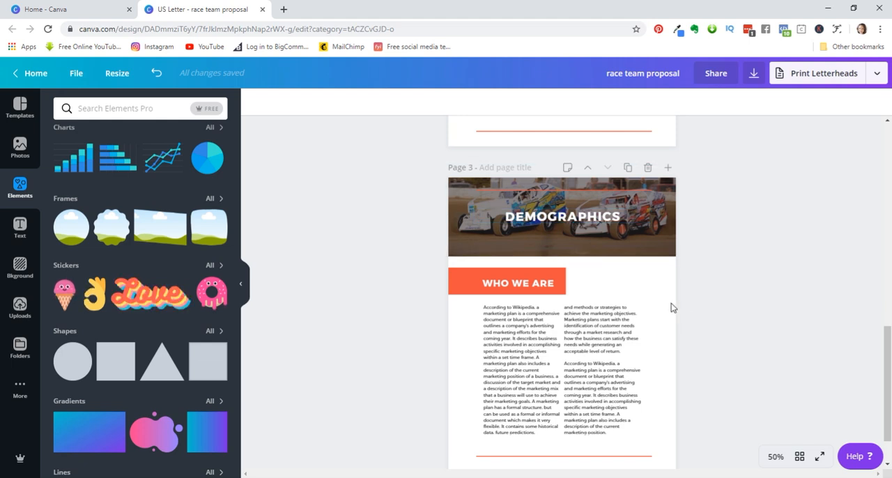
- Delete the second column of body text under WHO WE ARE on page 3
scroll(627, 328, "down", 1)
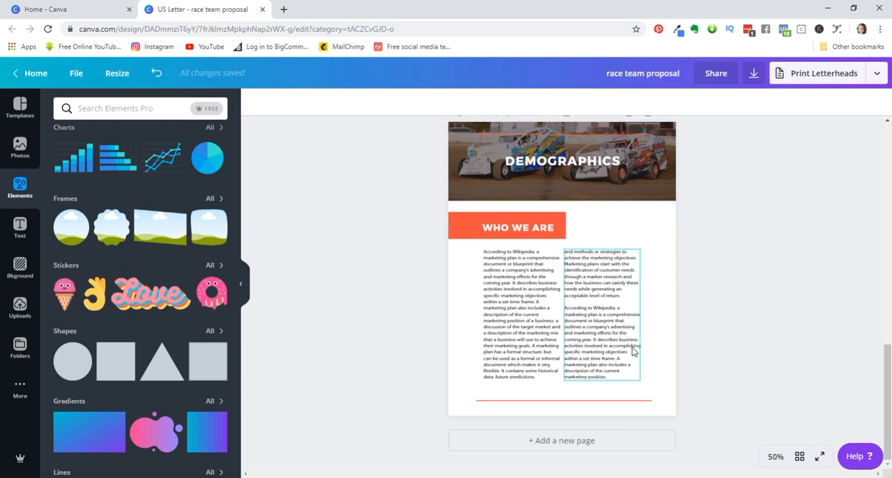
left_click(583, 314)
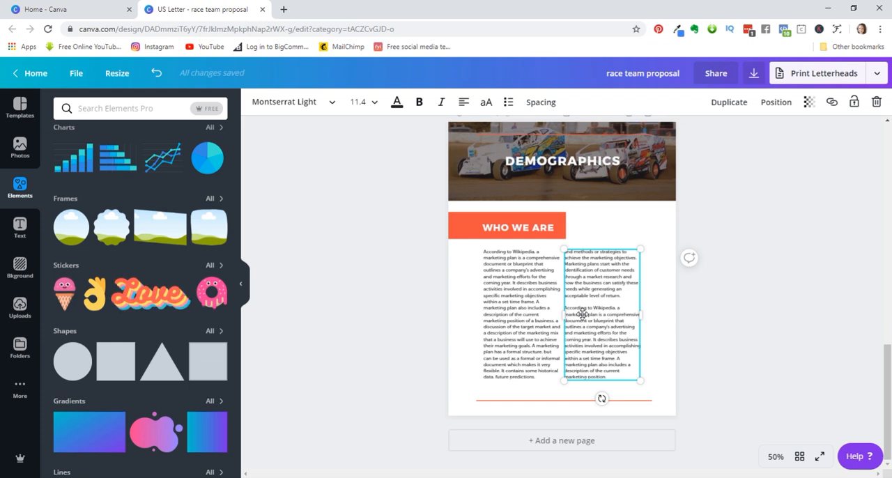
key("Delete")
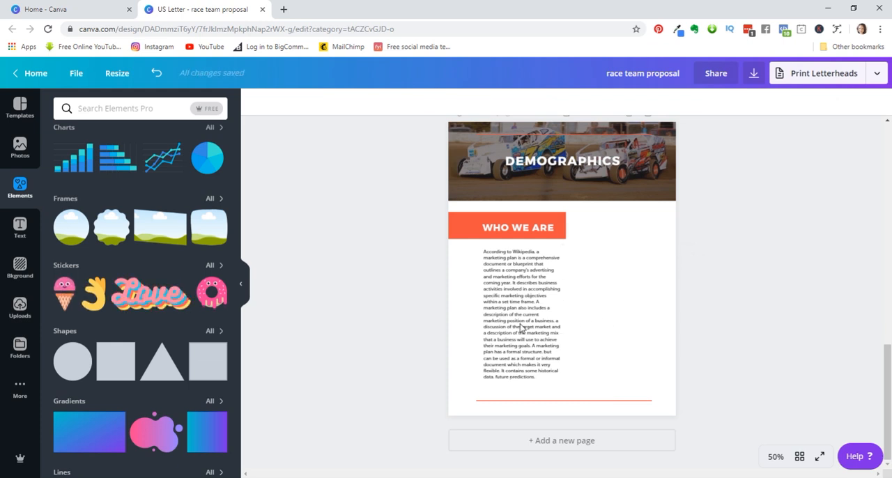
- Add the blue pie chart from the charts library and shrink it into the empty space beside the remaining text column
scroll(185, 266, "down", 3)
scroll(183, 268, "up", 3)
scroll(182, 271, "up", 2)
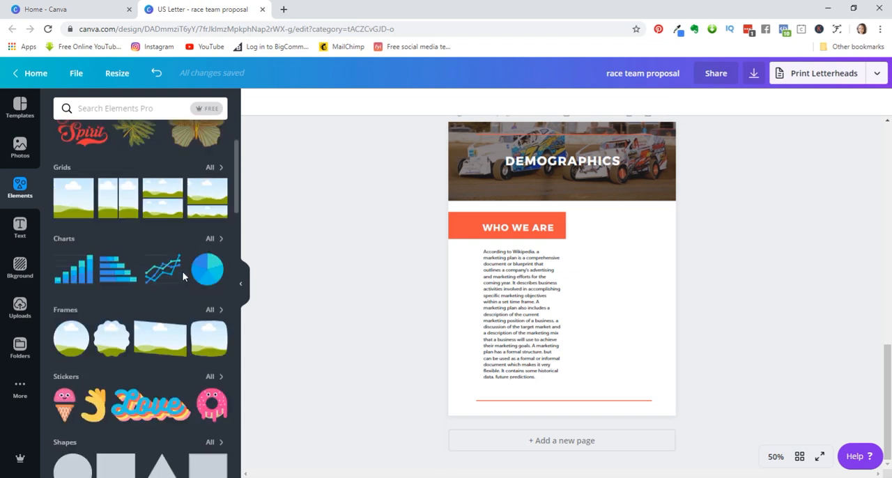
left_click(63, 241)
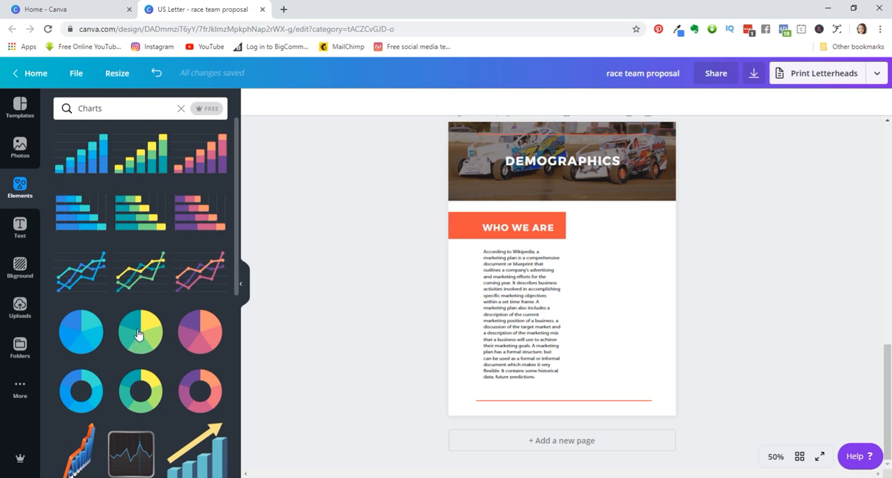
left_click(81, 333)
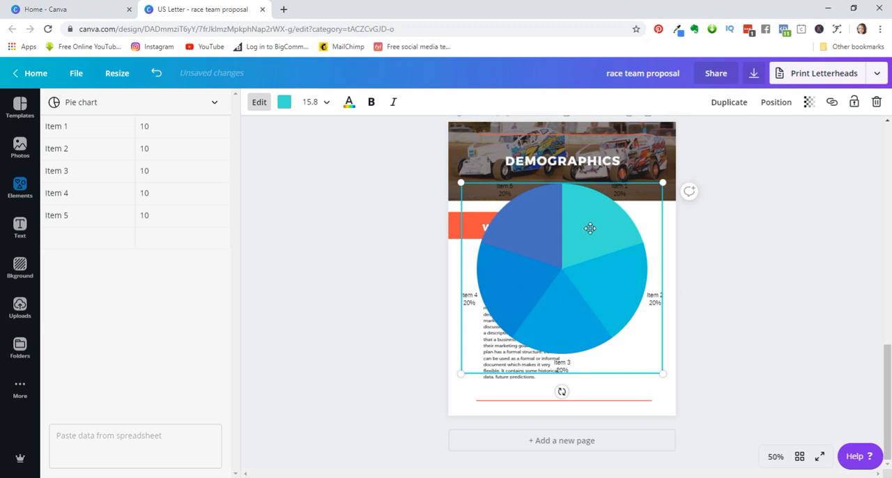
left_click_drag(481, 189, 588, 296)
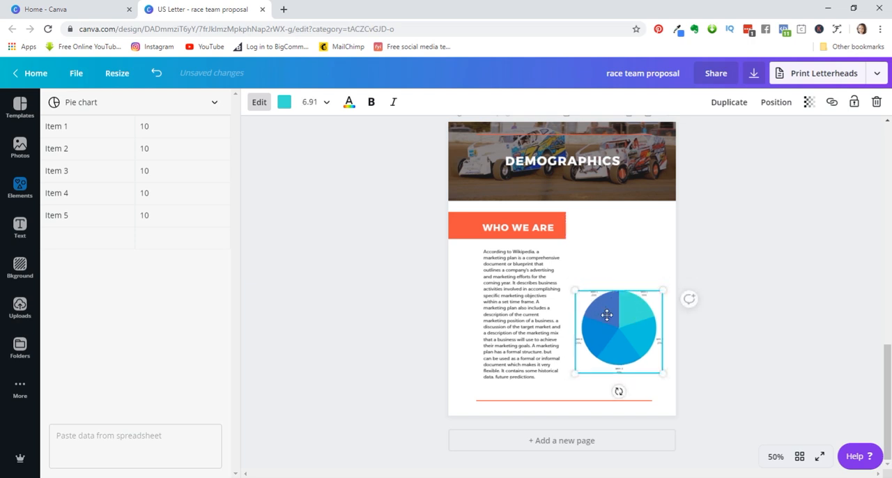
- Rename the pie chart's first two items as the age ranges 18-24 and 25-35
left_click(778, 461)
left_click(774, 287)
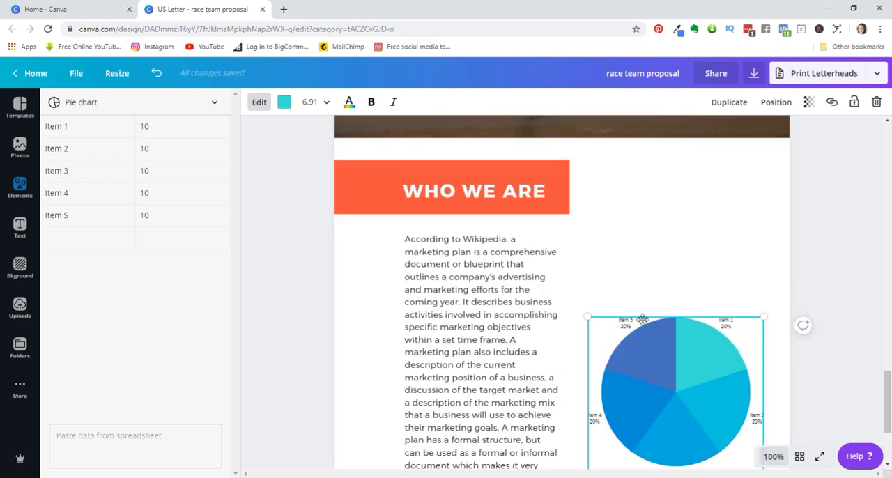
scroll(647, 308, "down", 3)
scroll(481, 279, "up", 1)
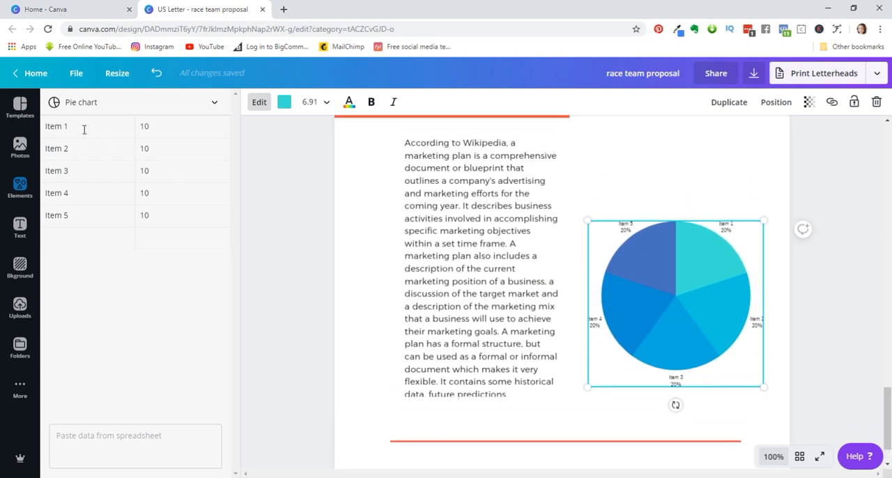
left_click(159, 130)
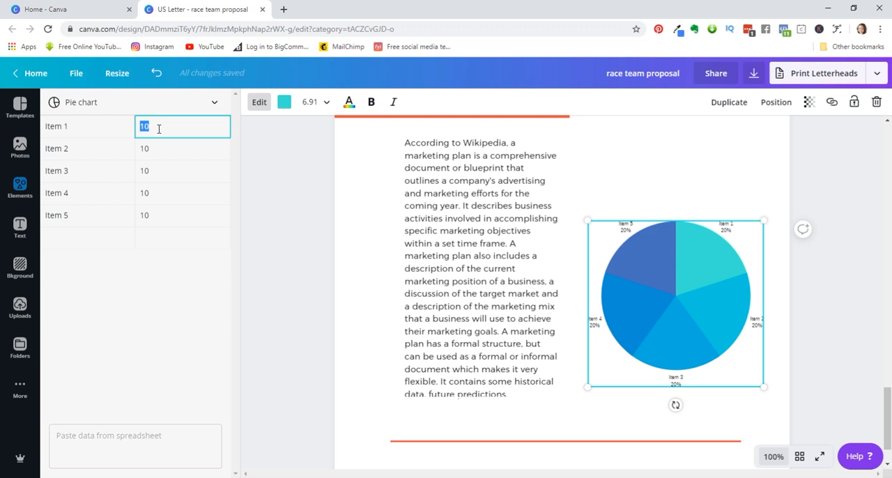
left_click(75, 130)
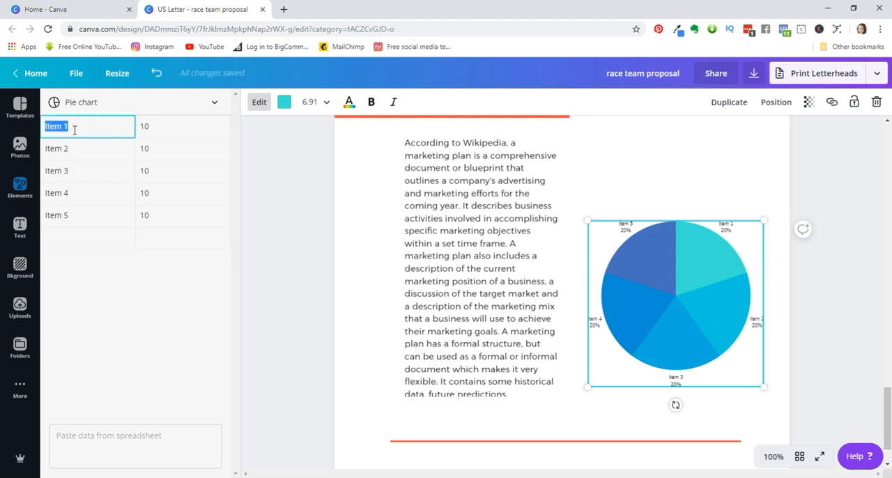
type("18-24")
key("Return")
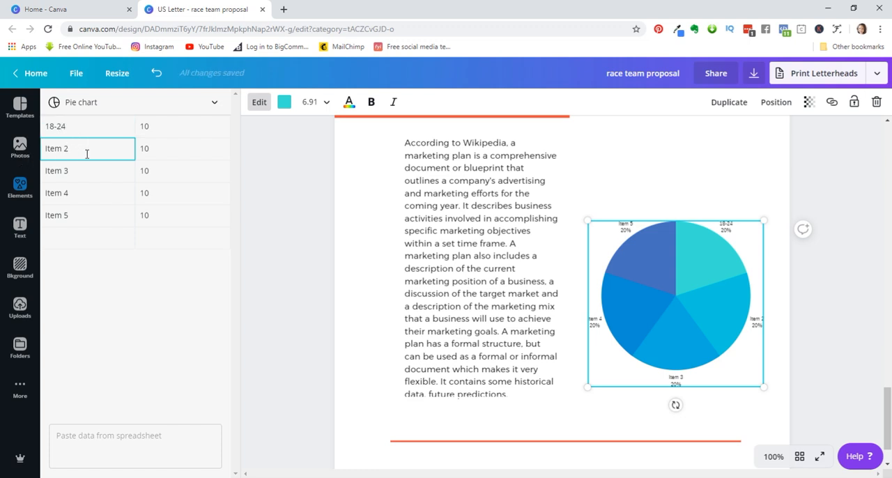
left_click_drag(69, 149, 41, 152)
type("25-35")
- Rename the pie chart's third, fourth and fifth items as 36-44, 45-54 and 55-64
left_click(45, 171)
left_click_drag(67, 171, 50, 174)
type("36-44")
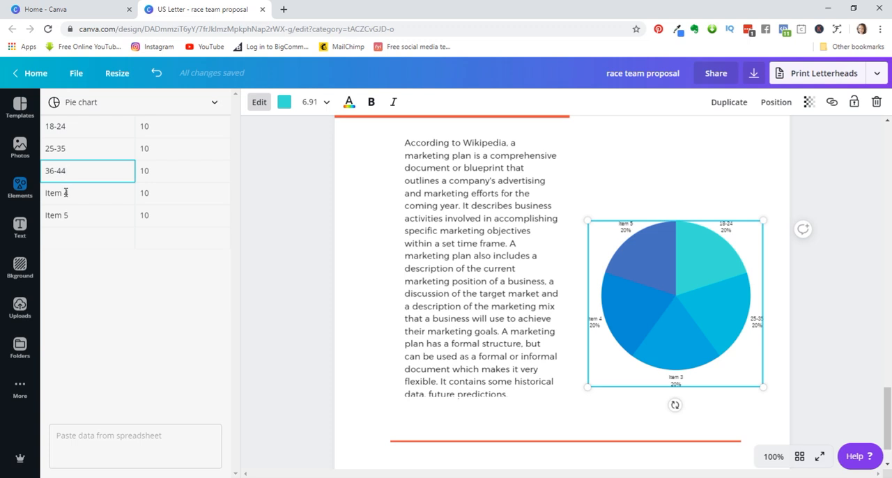
left_click(65, 192)
left_click_drag(71, 193, 46, 195)
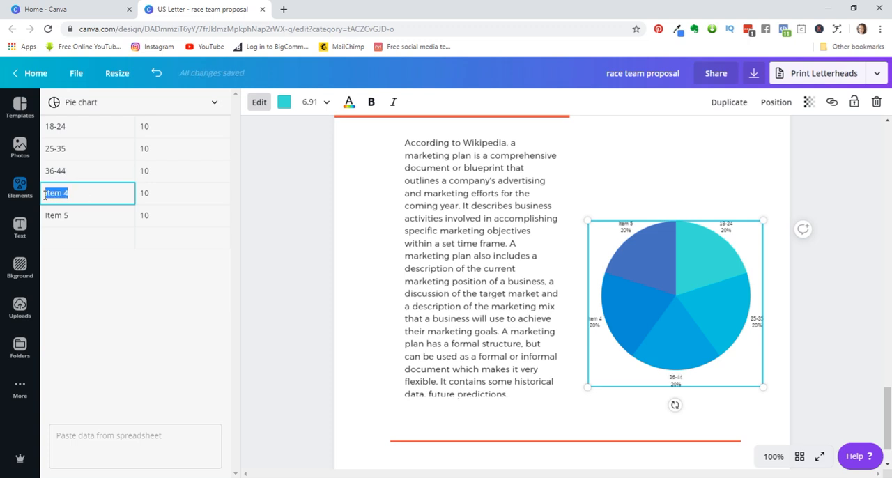
type("45-54")
left_click(75, 215)
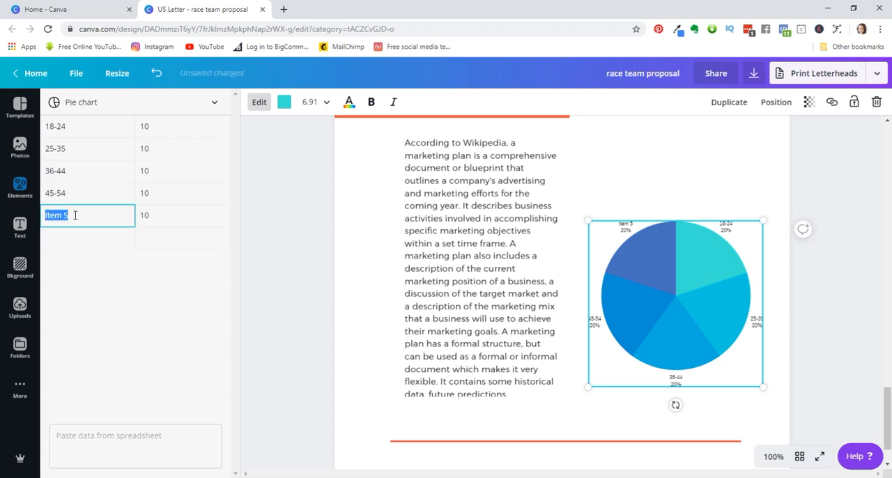
type("55-64")
- Add a sixth pie chart item labelled 65+ and clear the extra Item 7 label below it
left_click(74, 239)
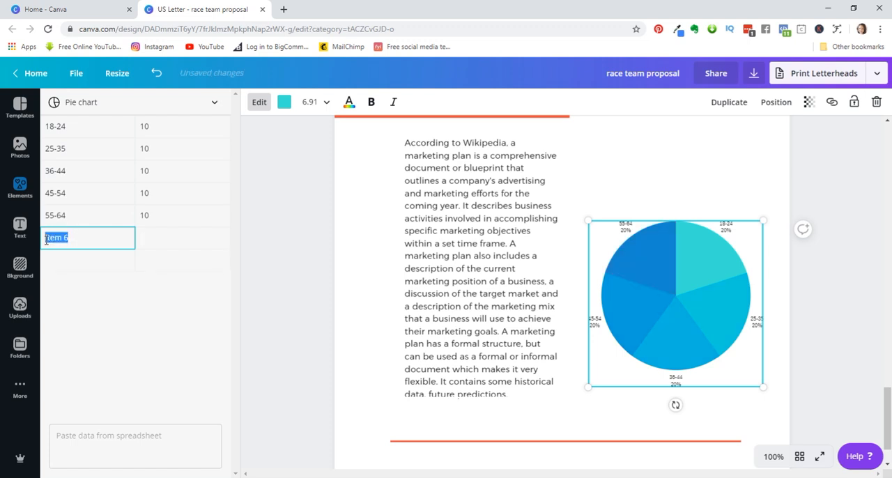
type("65")
key("Return")
left_click(64, 238)
left_click(63, 241)
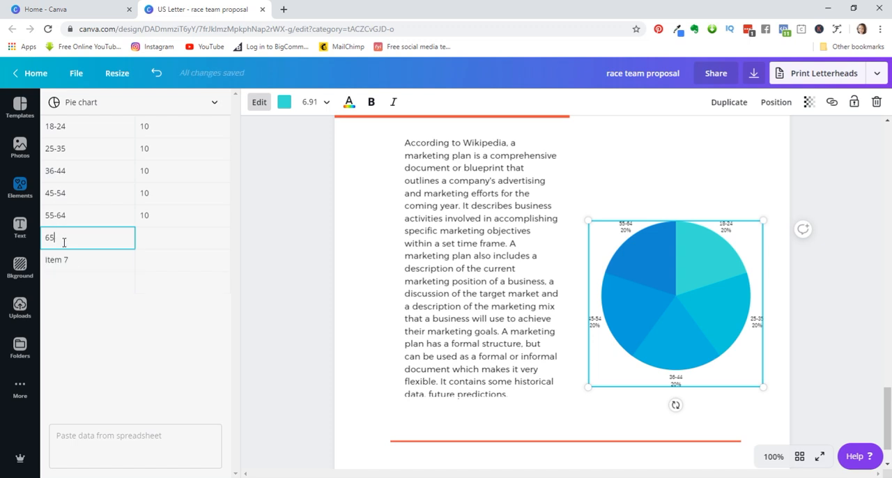
left_click(74, 259)
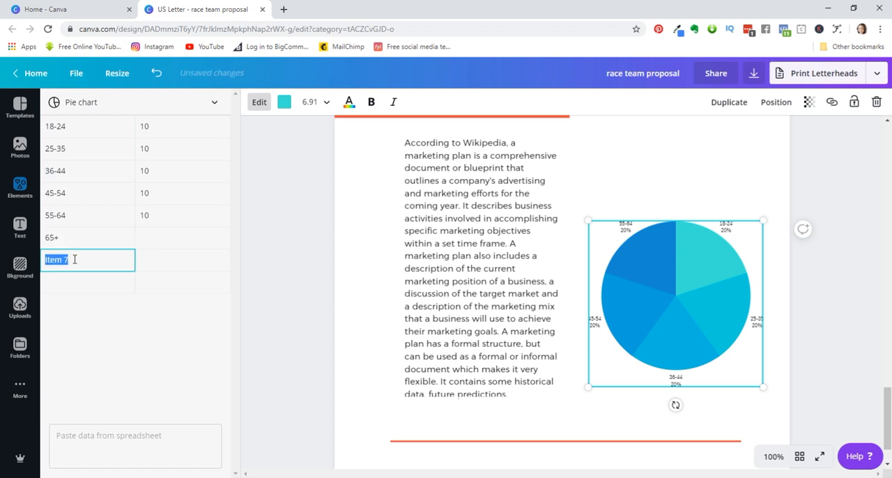
key("BackSpace")
- Set the pie chart values to 20 for 25-35, 10 for 65+ and 25 for 45-54
left_click(153, 124)
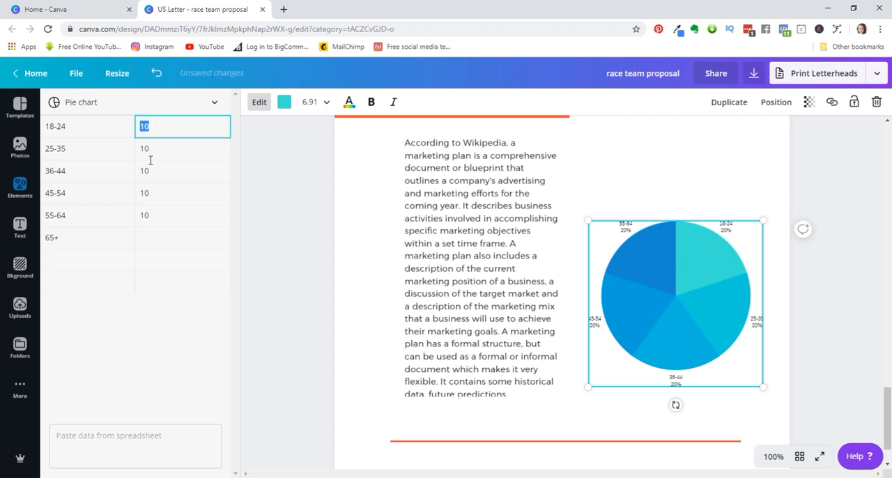
left_click(152, 149)
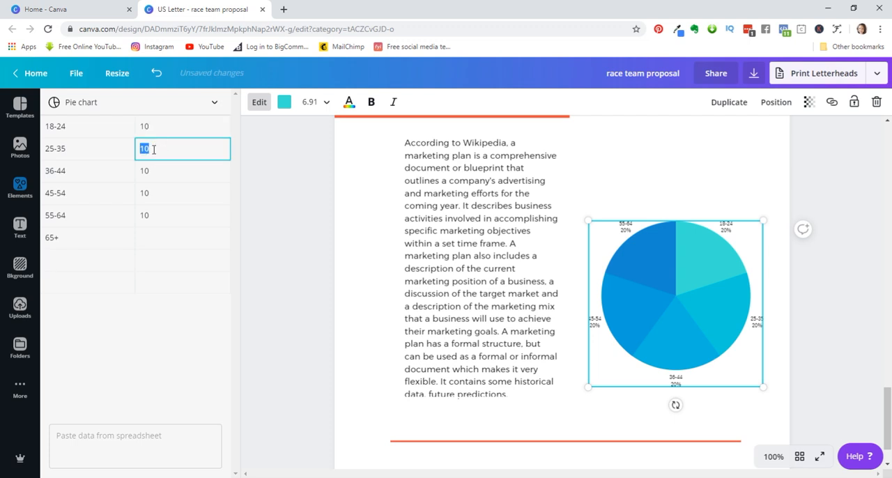
type("20")
key("Return")
left_click(160, 214)
left_click(159, 238)
type("10")
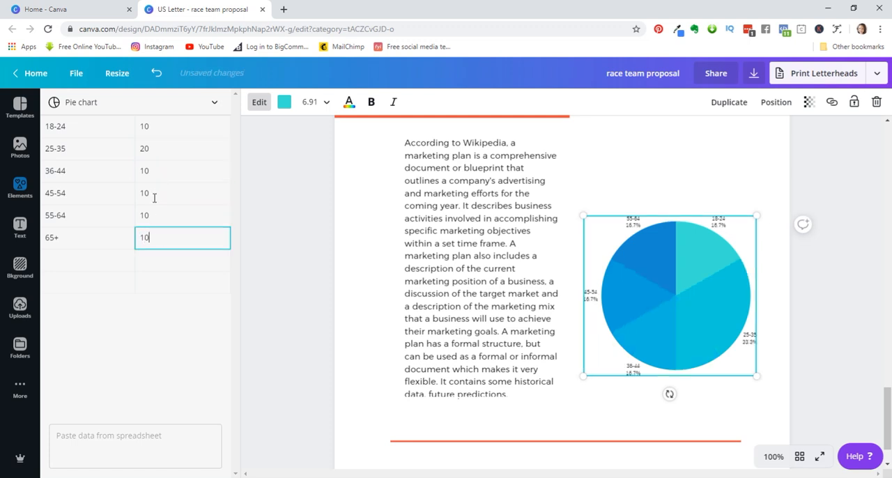
left_click(153, 191)
type("25")
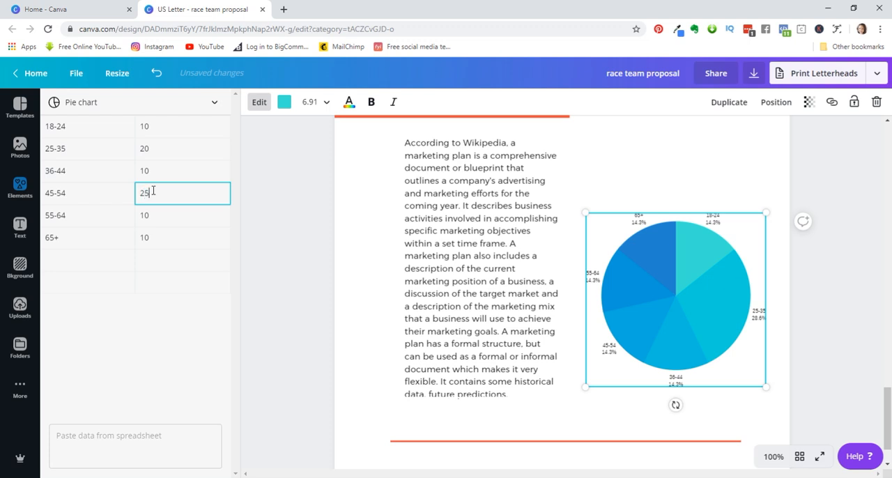
- Set the 36-44 value to 37 in the pie chart data and finish editing the chart
left_click(155, 173)
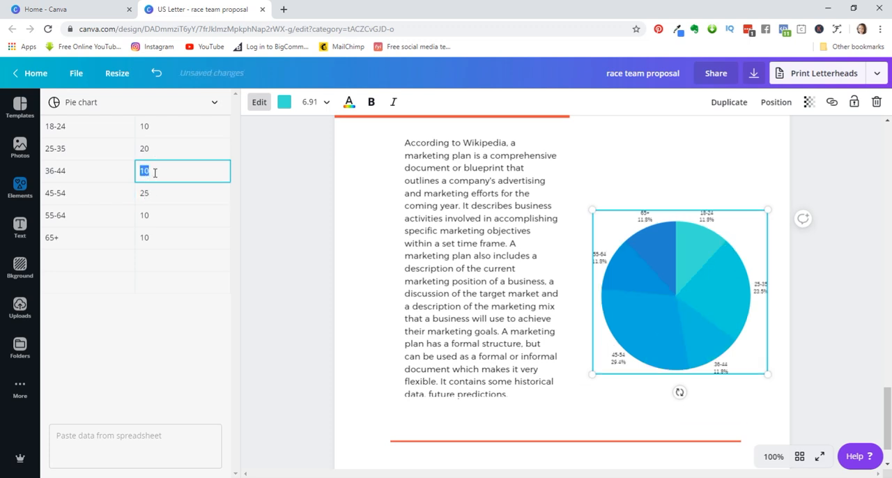
key("BackSpace")
left_click(150, 193)
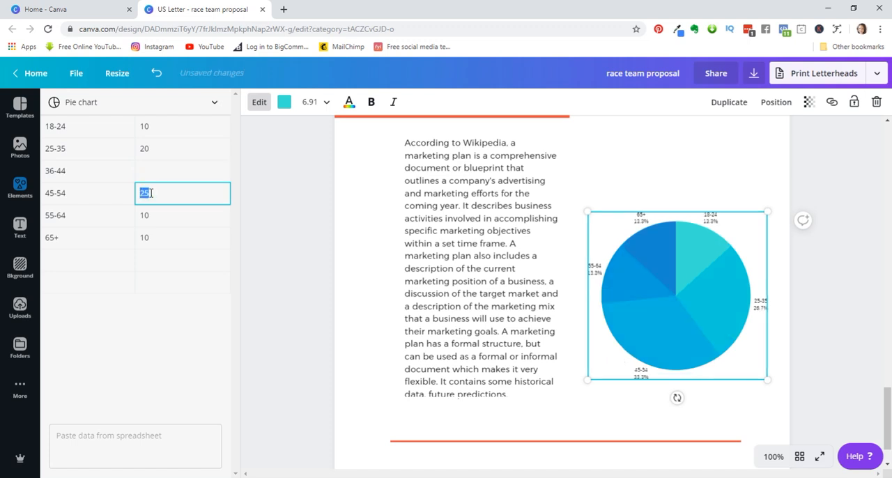
left_click(148, 175)
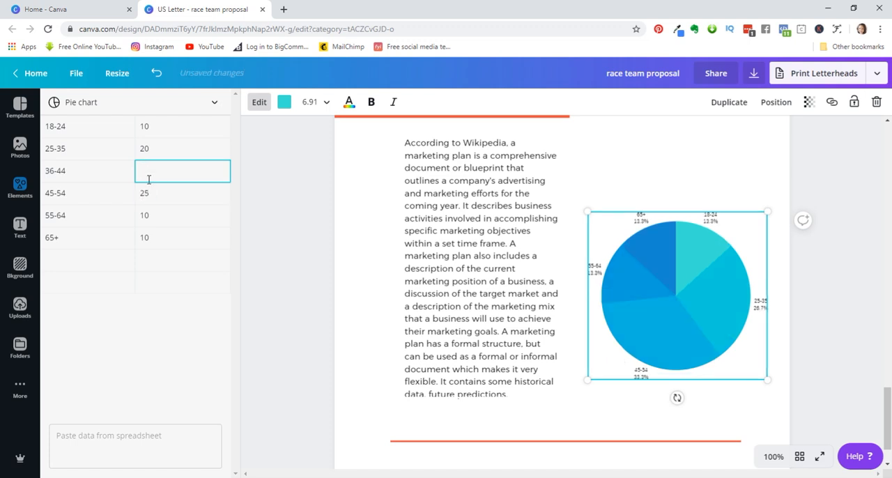
type("37")
left_click(153, 151)
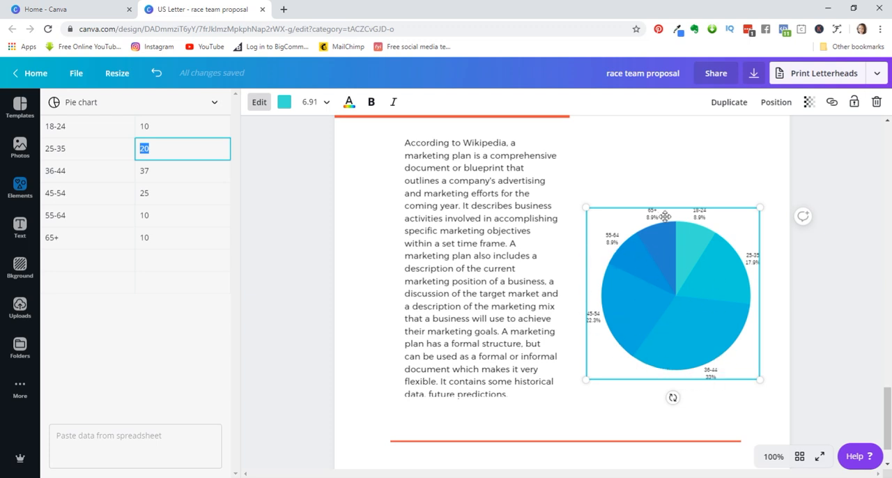
left_click(655, 194)
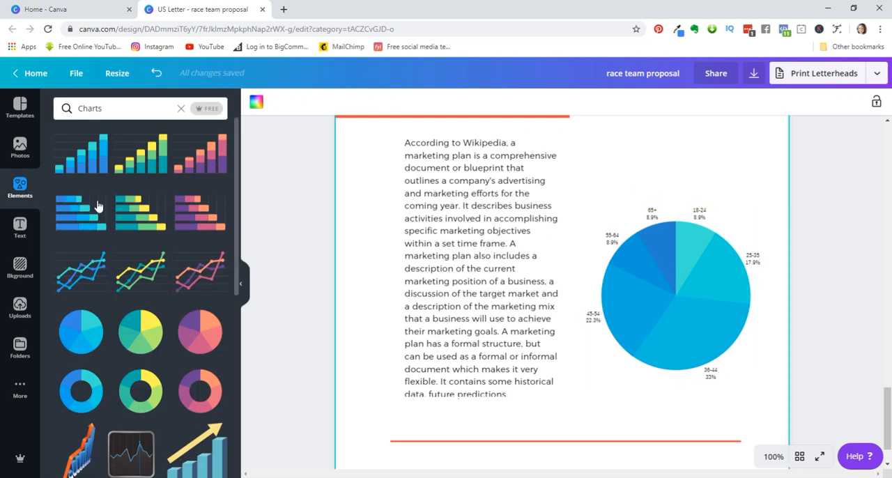
left_click(20, 226)
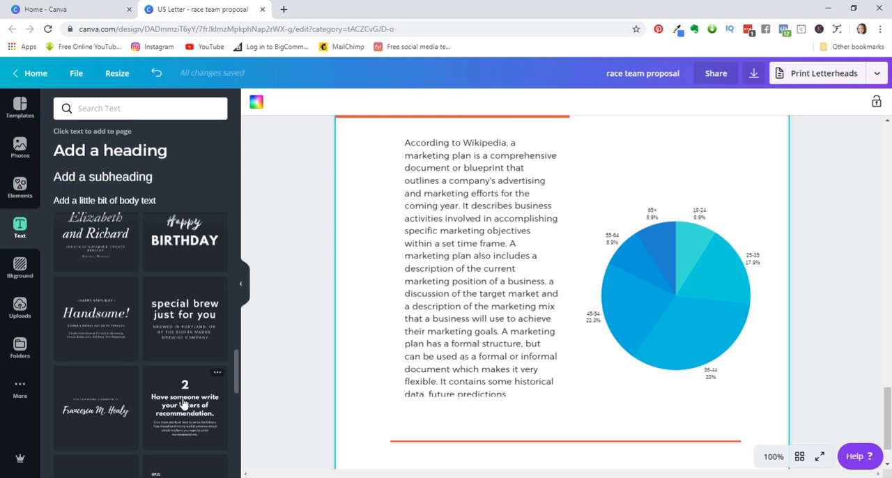
left_click(122, 151)
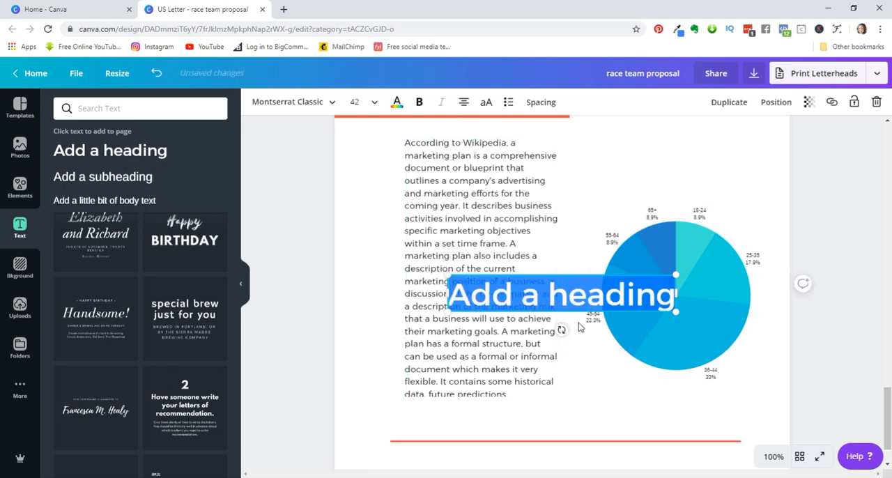
key("BackSpace")
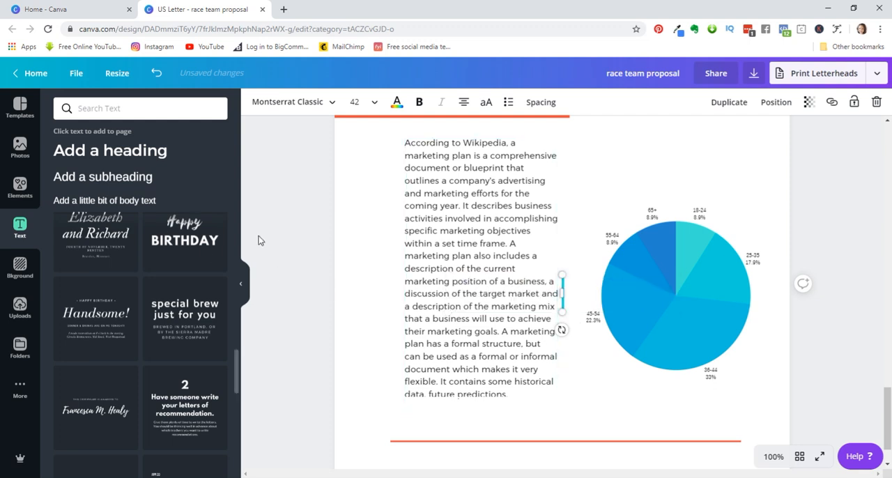
left_click(876, 102)
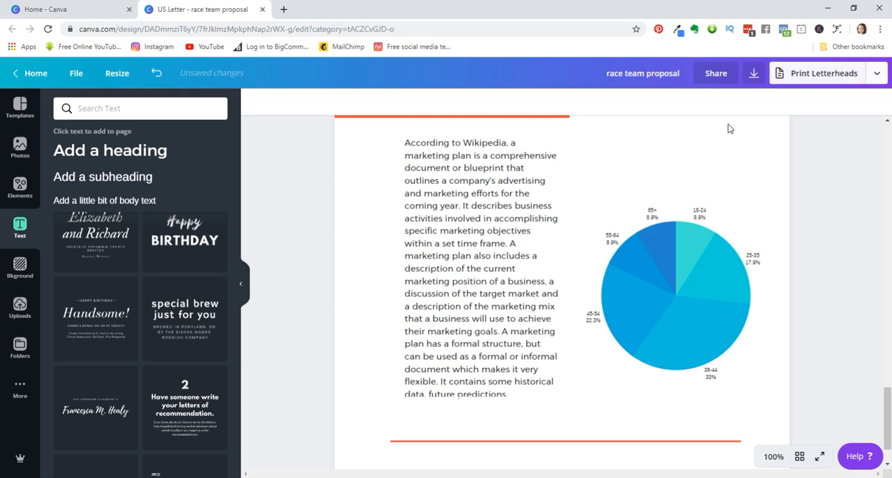
- Add a subheading above the pie chart with the text "Audience Age"
left_click(100, 179)
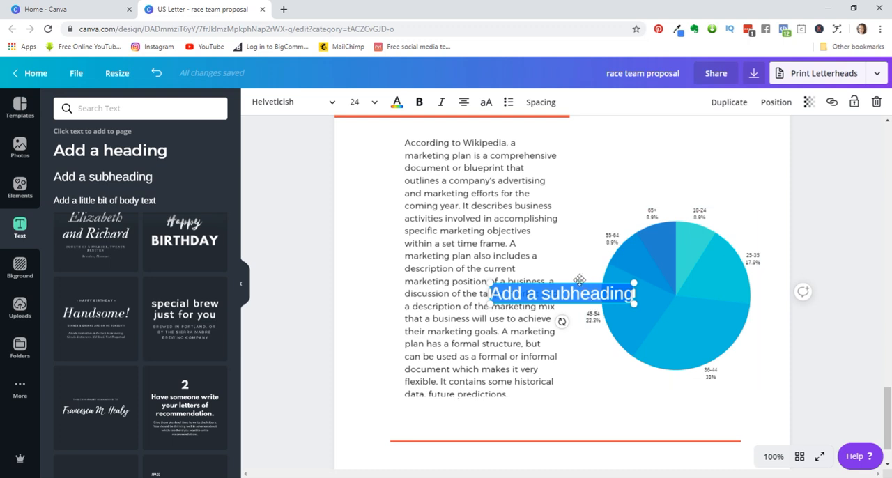
left_click_drag(579, 280, 687, 163)
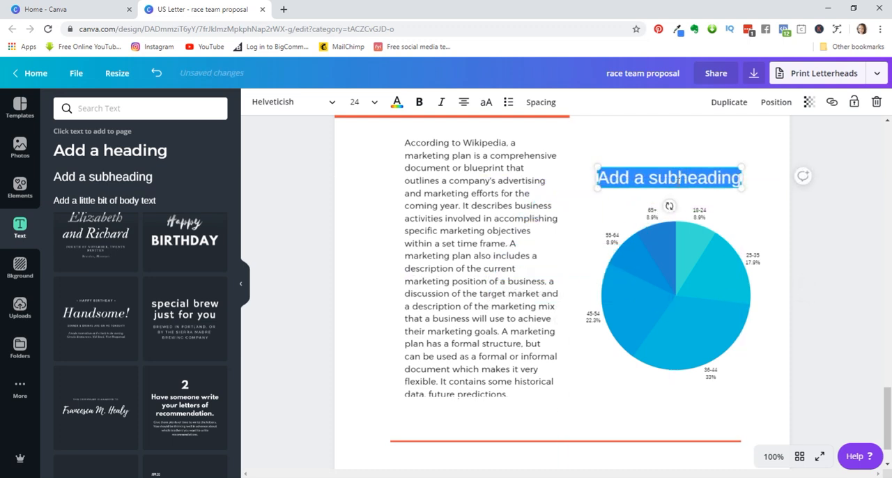
left_click_drag(607, 177, 744, 186)
type("udience Age")
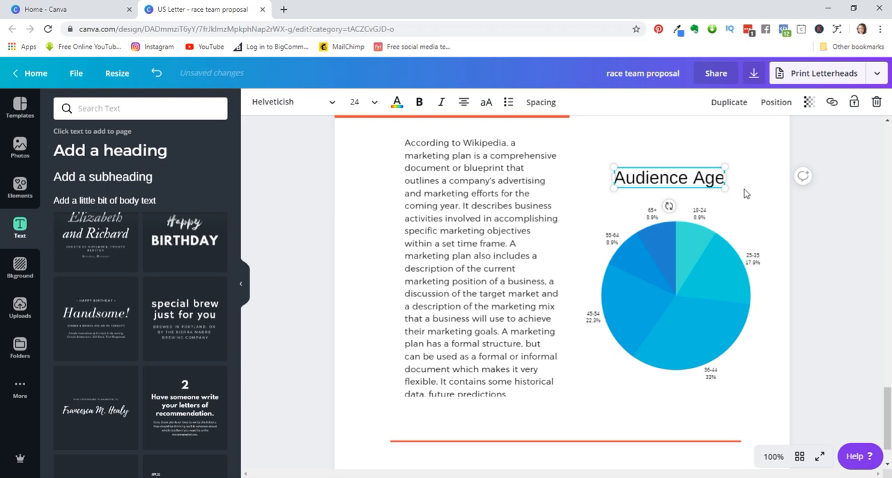
left_click(739, 199)
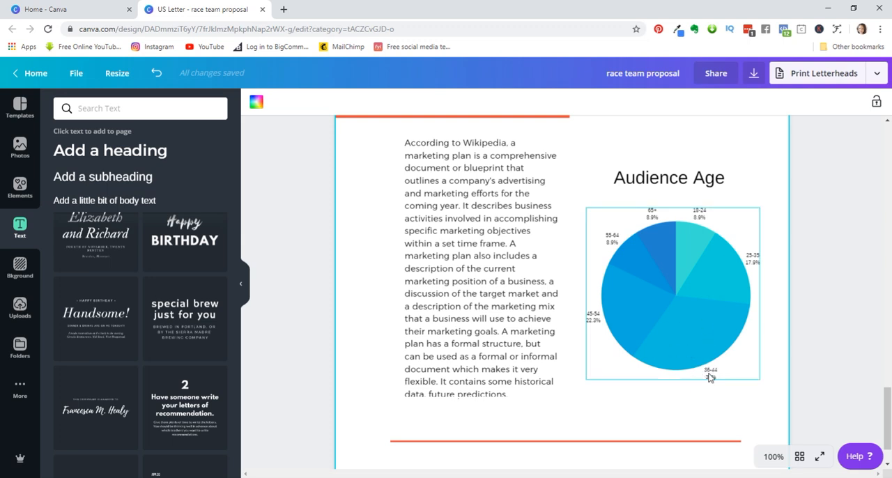
- Shrink the pie chart proportionally to about 2.7 by 2.7
scroll(713, 332, "down", 1)
scroll(713, 331, "up", 3)
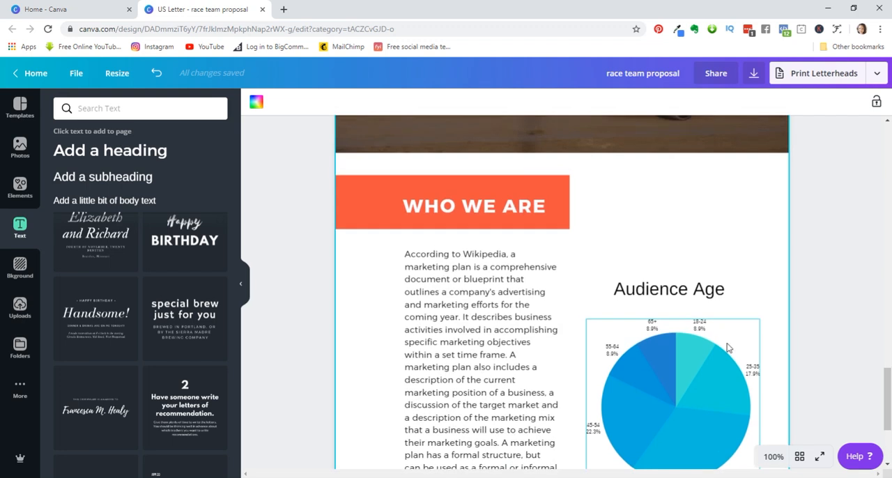
scroll(743, 362, "down", 1)
scroll(743, 363, "down", 1)
left_click(695, 314)
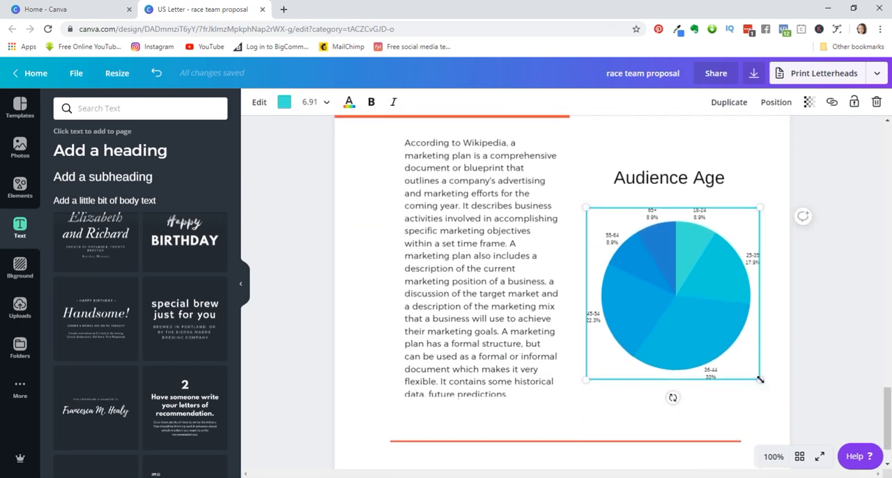
left_click_drag(749, 374, 730, 350)
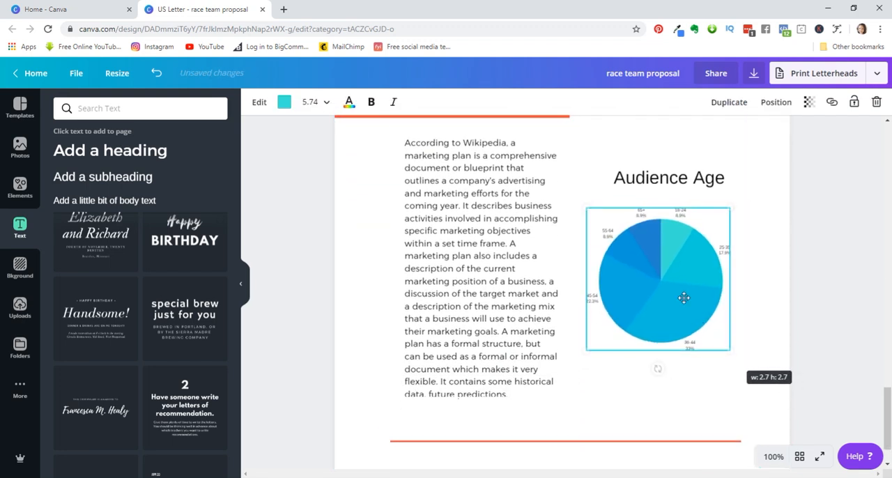
- Set the view to 50% and move the Audience Age heading up beside the Who We Are banner
left_click(675, 177)
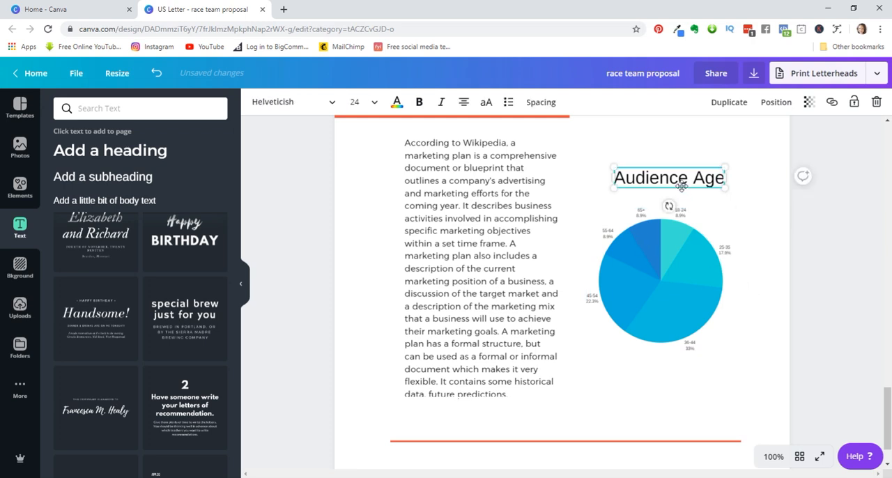
scroll(675, 175, "up", 1)
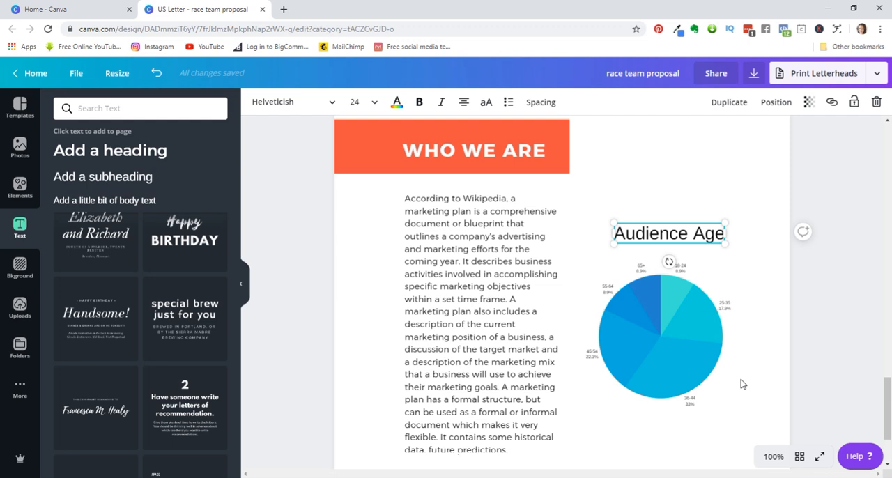
left_click(774, 458)
left_click(764, 328)
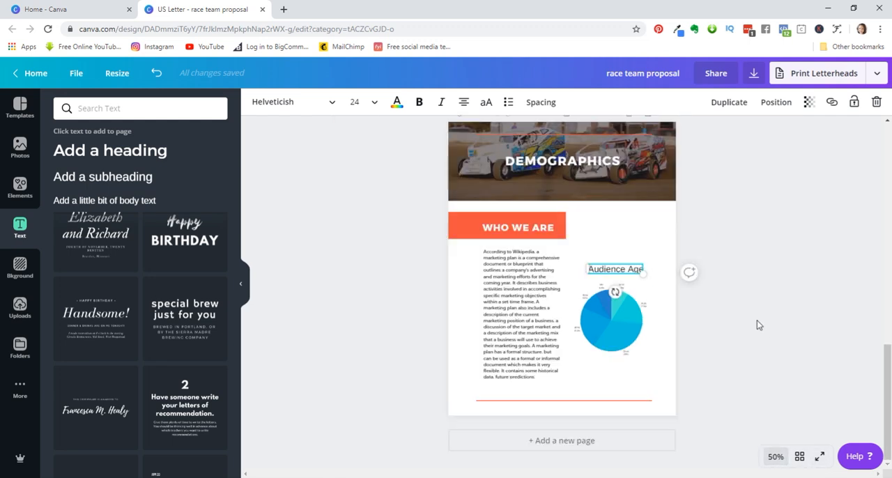
left_click_drag(613, 274, 622, 226)
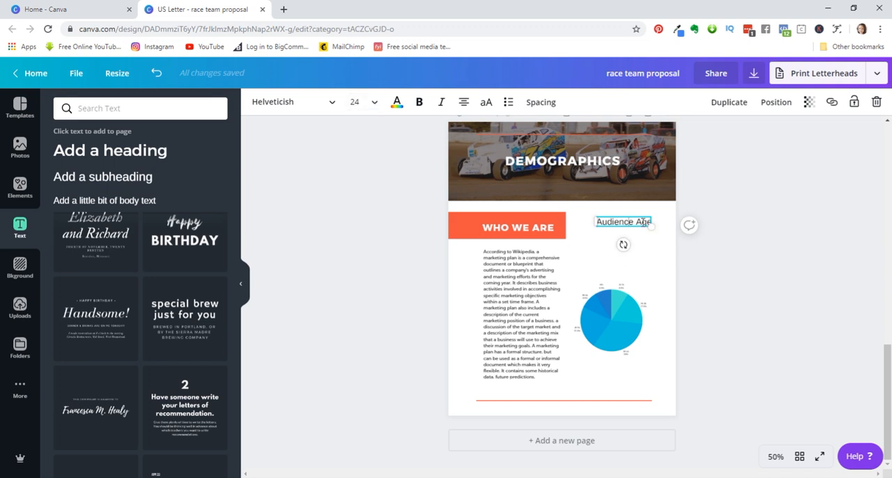
- Set the Audience Age heading's font size to 18 and move the pie chart up directly beneath it
left_click(375, 105)
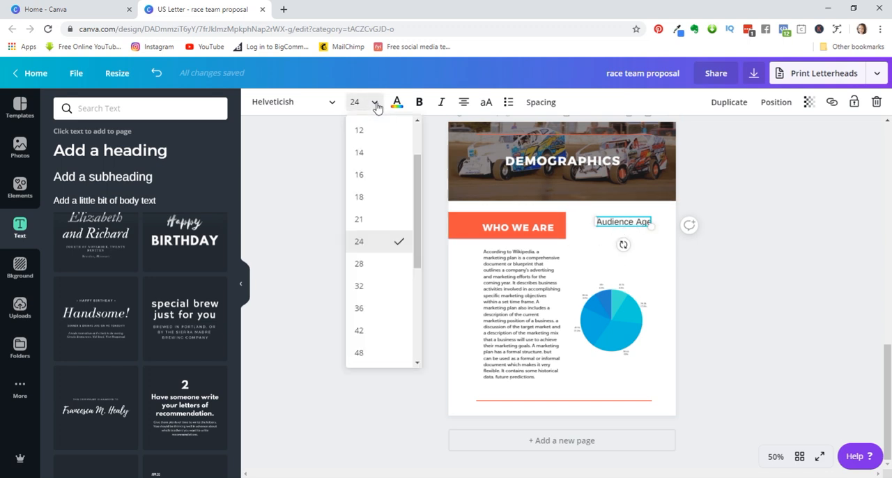
left_click(375, 209)
left_click(608, 314)
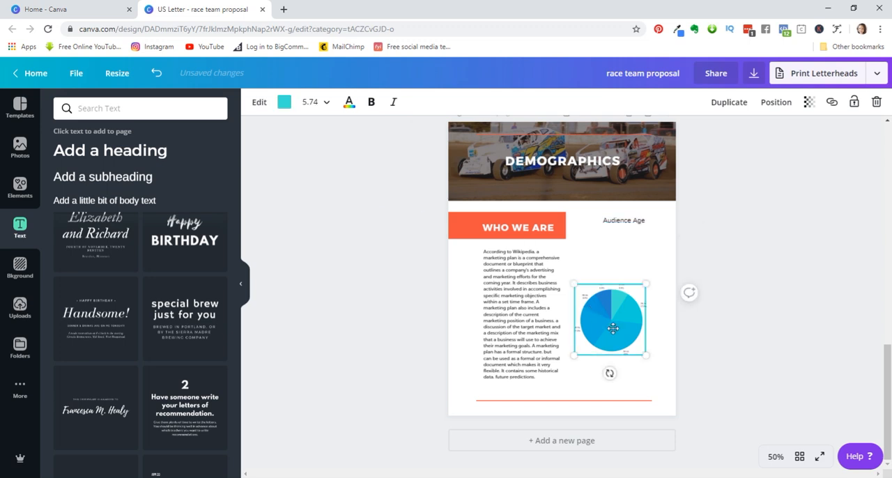
left_click_drag(613, 316, 626, 260)
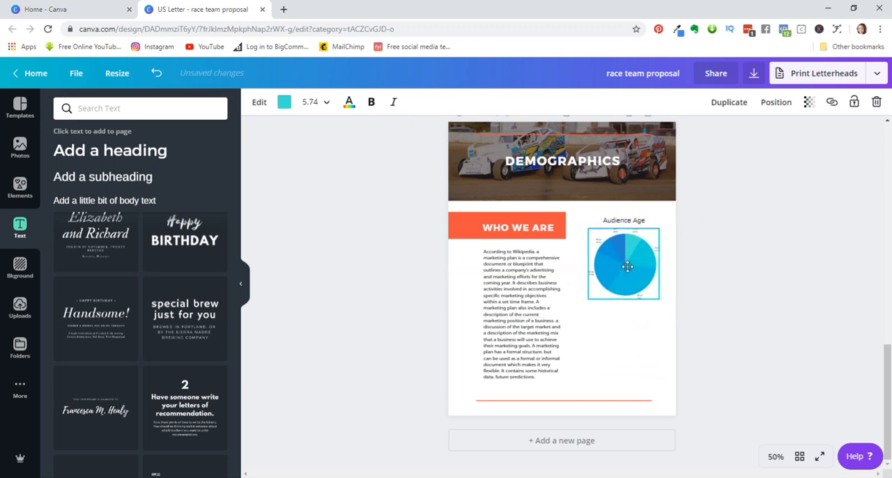
- Duplicate the Audience Age heading and place the copy below the pie chart, aligned with the original
left_click(641, 220)
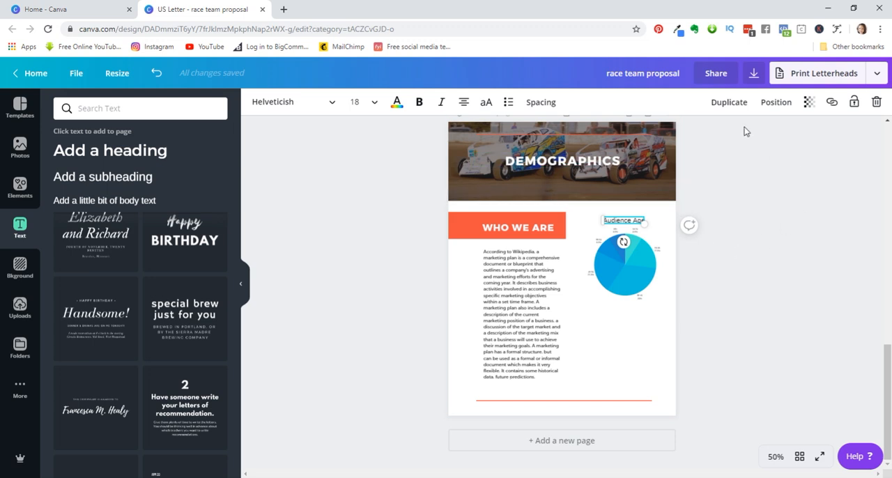
left_click(730, 102)
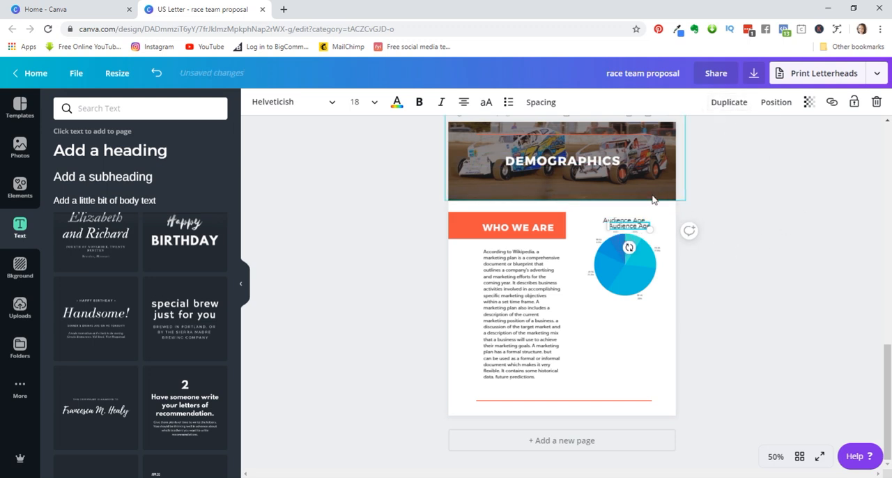
left_click_drag(646, 227, 633, 319)
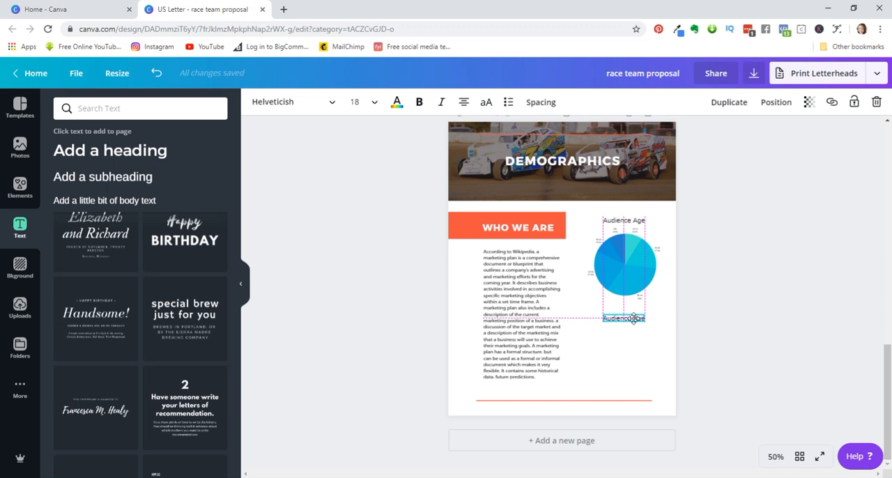
left_click(734, 331)
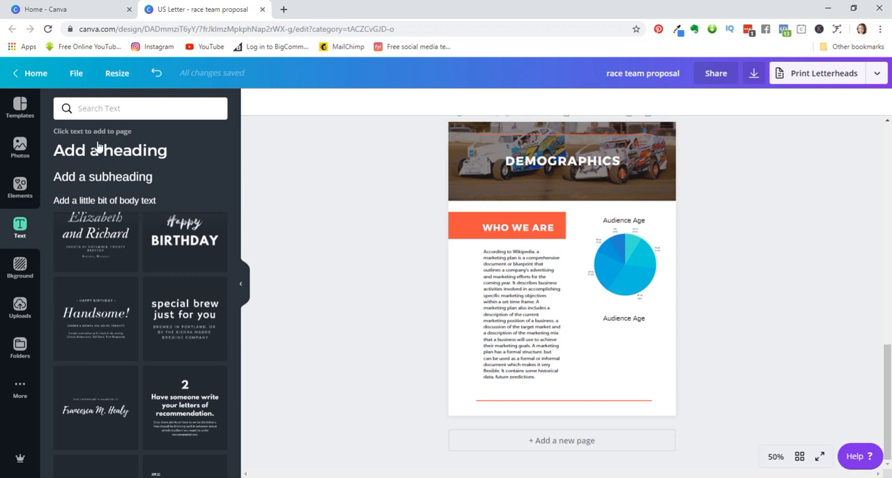
- Insert the blue row chart on the Demographics page and clear its Item 4 label
left_click(19, 187)
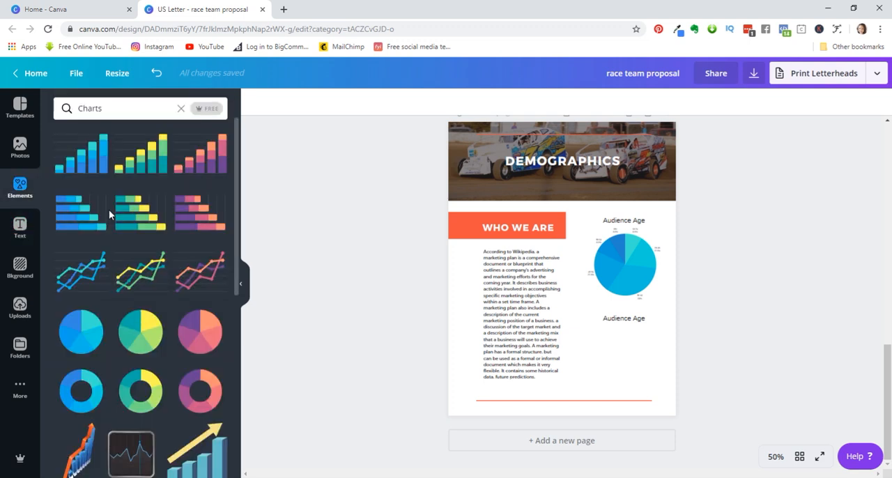
left_click(75, 220)
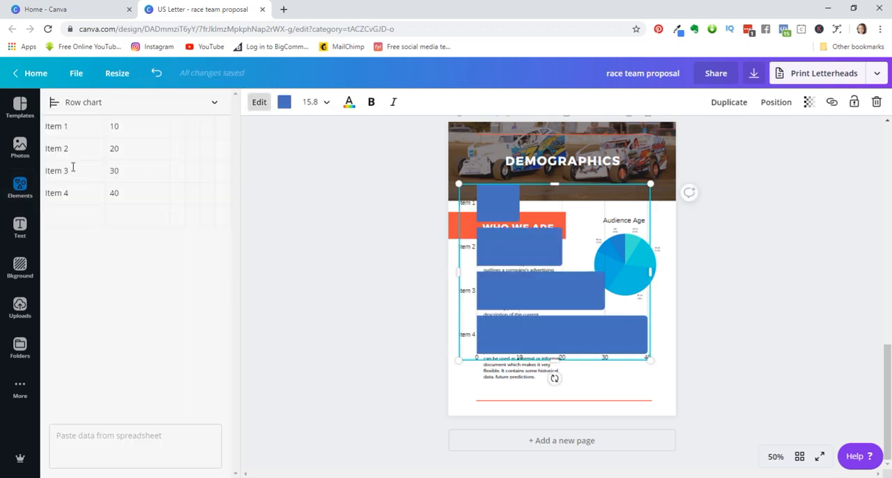
left_click(75, 196)
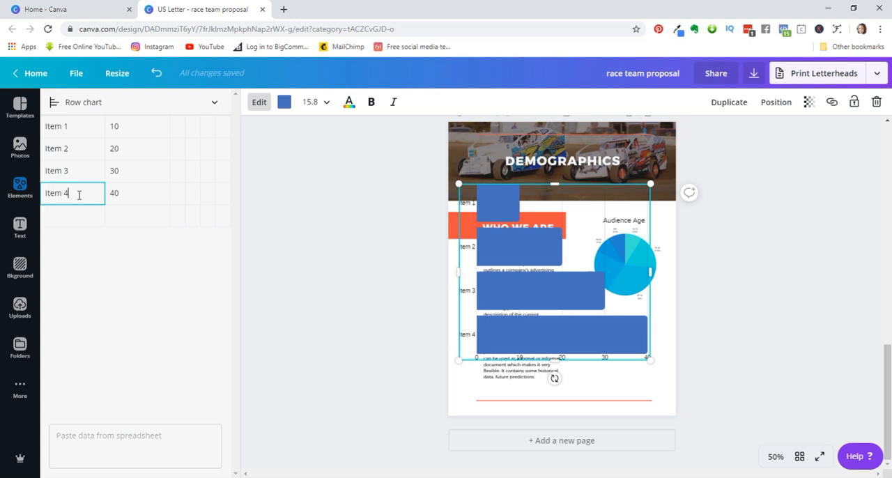
left_click_drag(75, 195, 43, 194)
key("BackSpace")
- Rename the row chart's first item as Men and set its value to 74
left_click(46, 128)
left_click_drag(74, 131, 43, 129)
type("Men")
key("Tab")
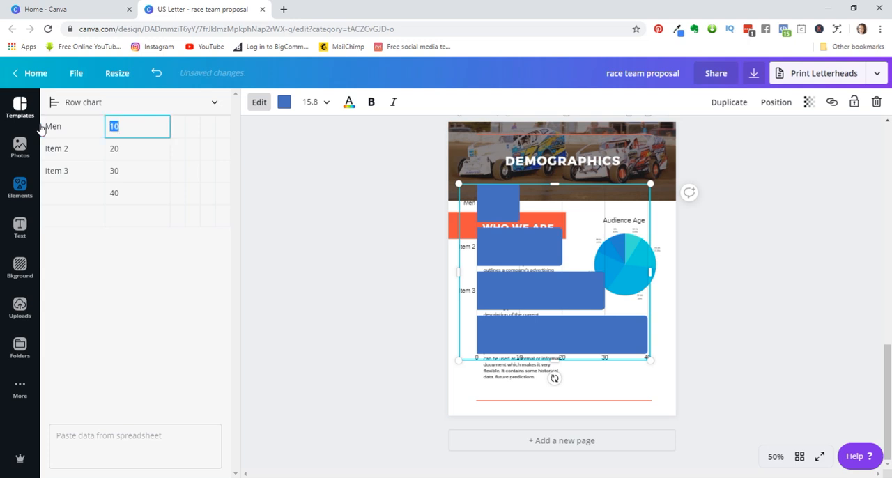
type("3")
type("74")
- Rename the row chart's second item as Women and set its value to 26
left_click(79, 153)
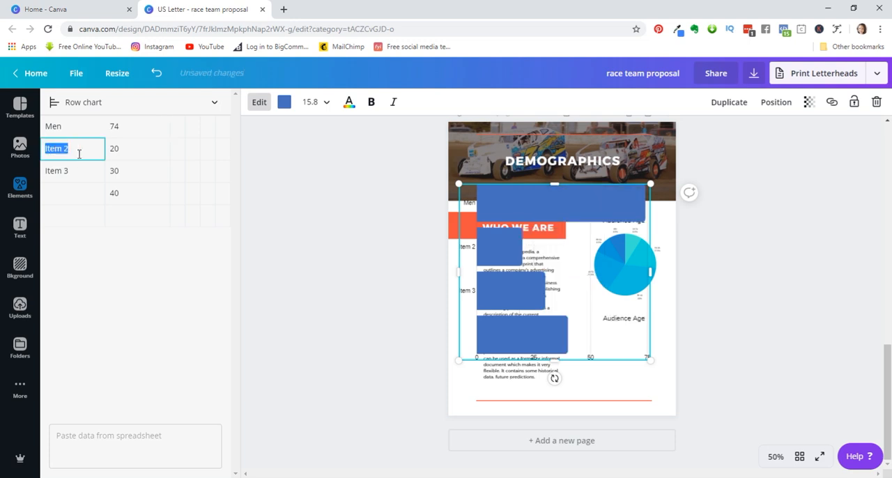
type("Women")
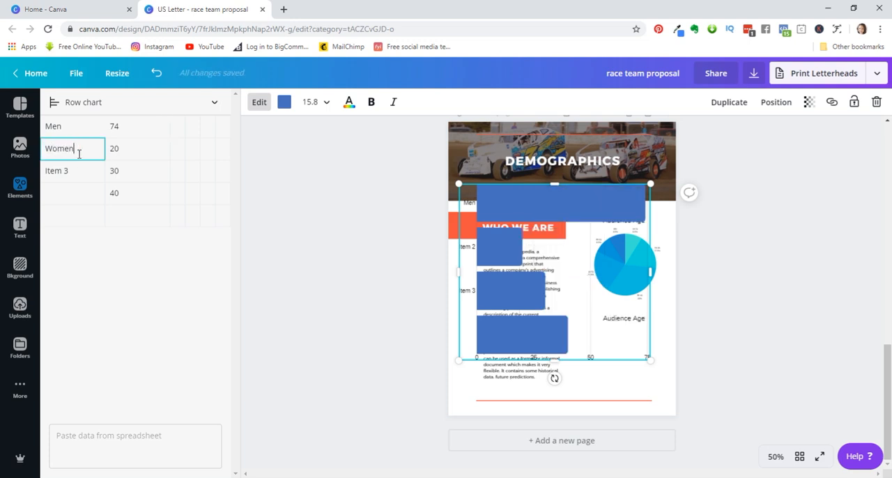
left_click(116, 148)
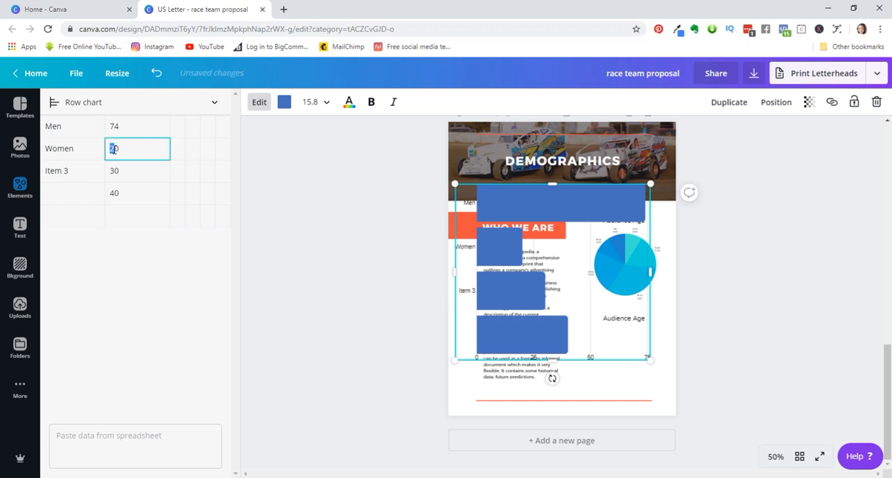
type("26")
- Clear all remaining labels and values below the Women row in the row chart data
left_click(90, 173)
left_click(73, 174)
left_click_drag(73, 174, 35, 175)
key("BackSpace")
left_click(108, 171)
double_click(120, 171)
key("BackSpace")
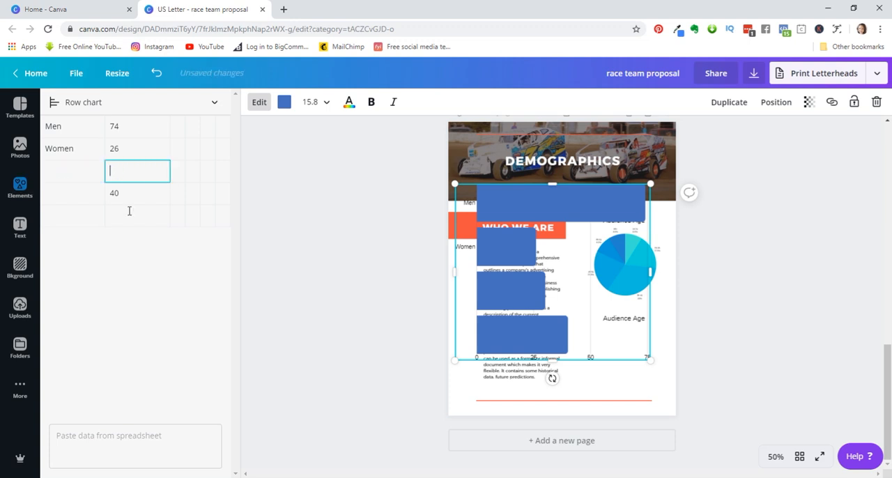
left_click(122, 193)
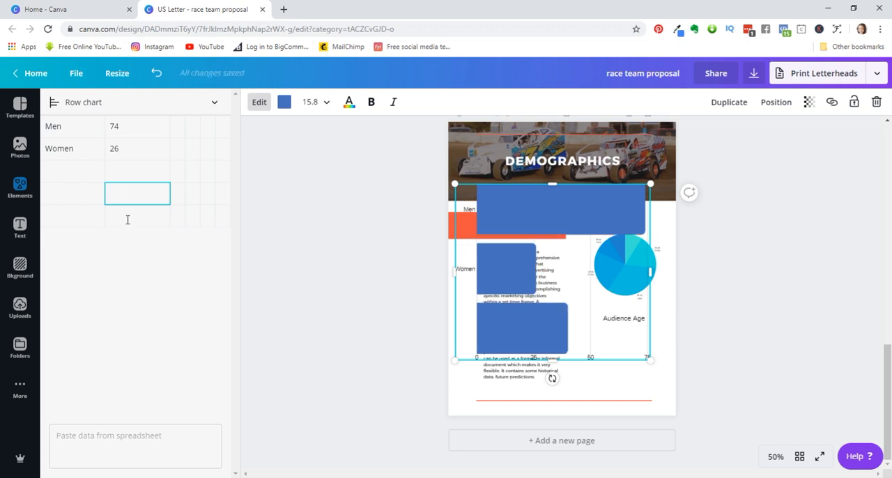
left_click(127, 219)
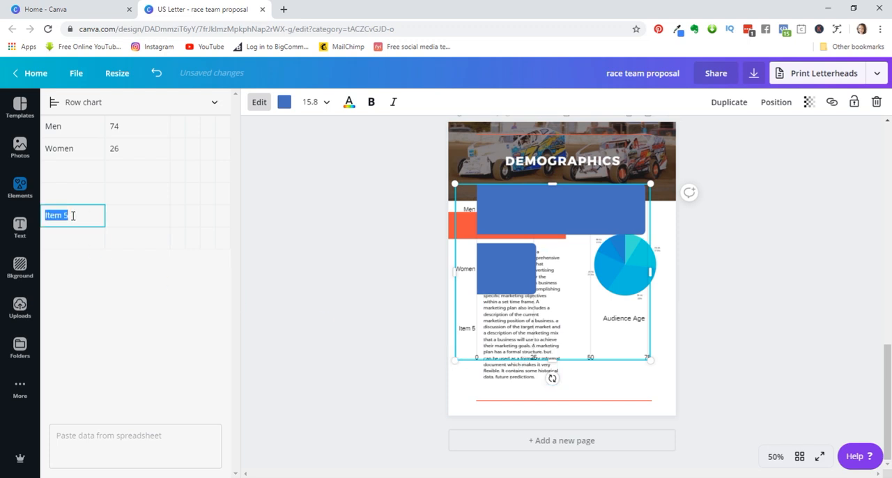
key("BackSpace")
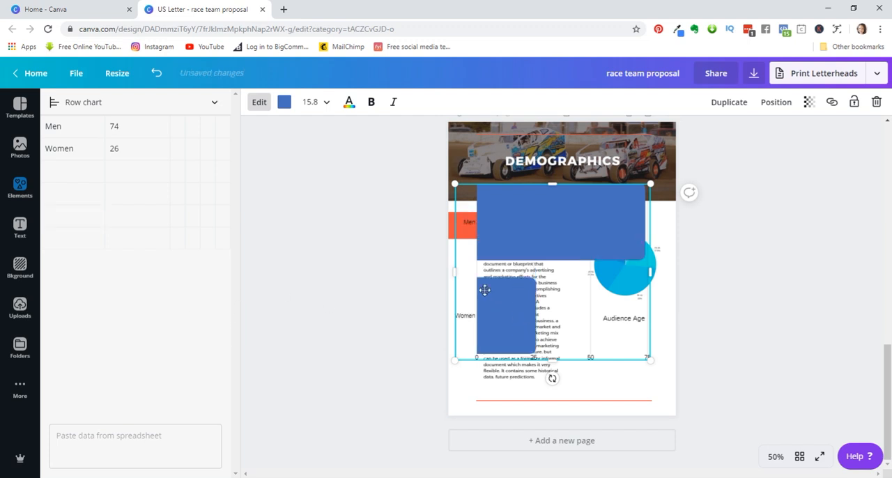
- Reduce the row chart's height and width and position it under the second Audience Age heading
left_click_drag(564, 200, 589, 314)
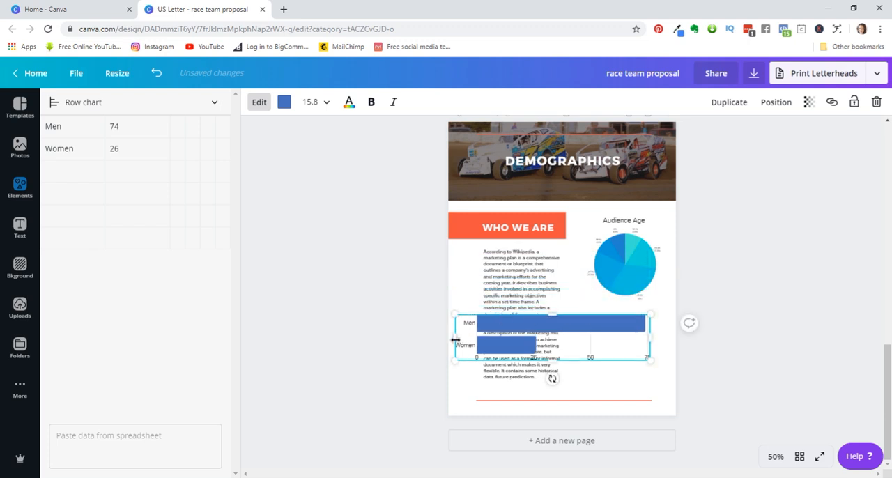
left_click_drag(481, 338, 627, 347)
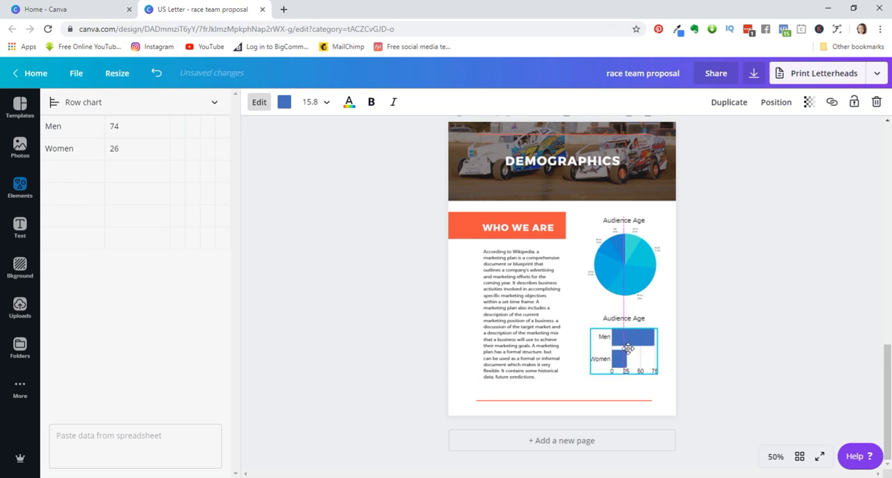
- Shift the Men/Women row chart slightly to the left beneath the second Audience Age heading
left_click(722, 342)
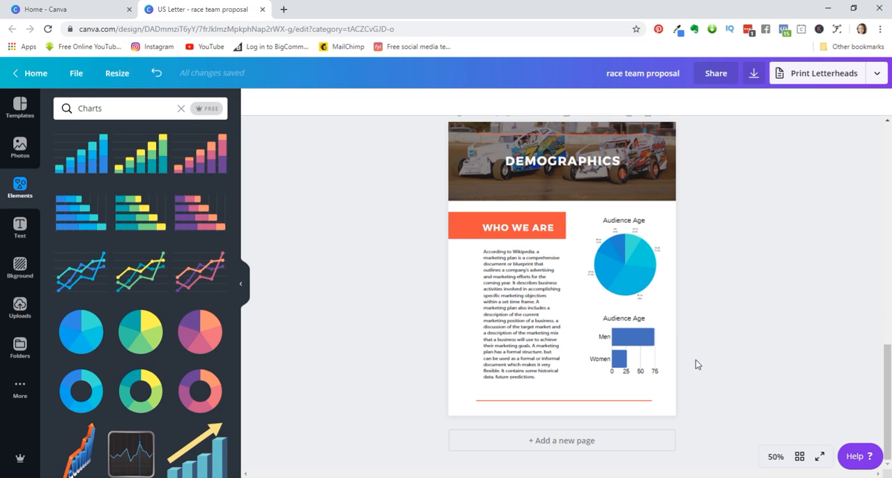
left_click(631, 342)
left_click_drag(633, 339, 628, 339)
left_click(755, 333)
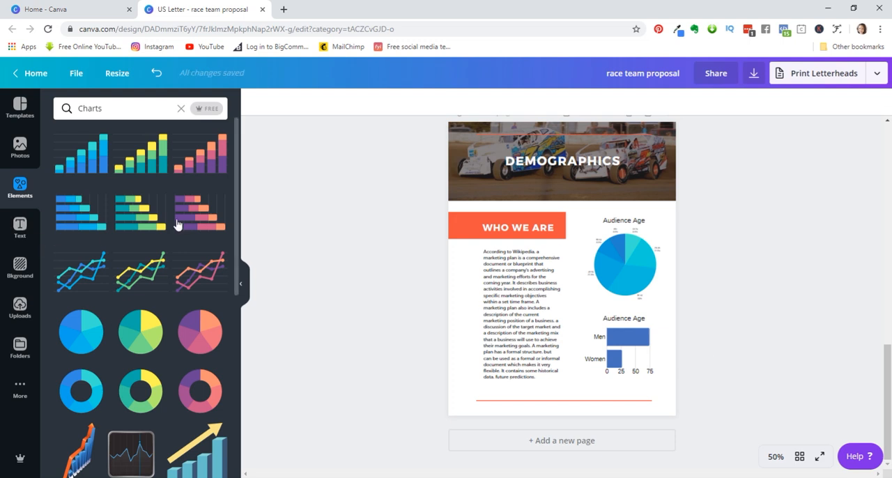
- Add a blank page after the Demographics page and insert the uploaded photo of the blue and yellow race car at sunset
left_click(20, 230)
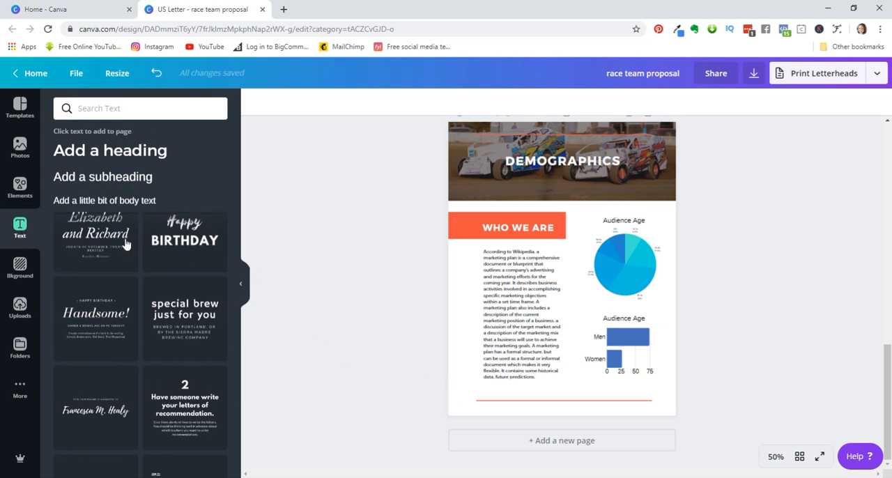
left_click(550, 443)
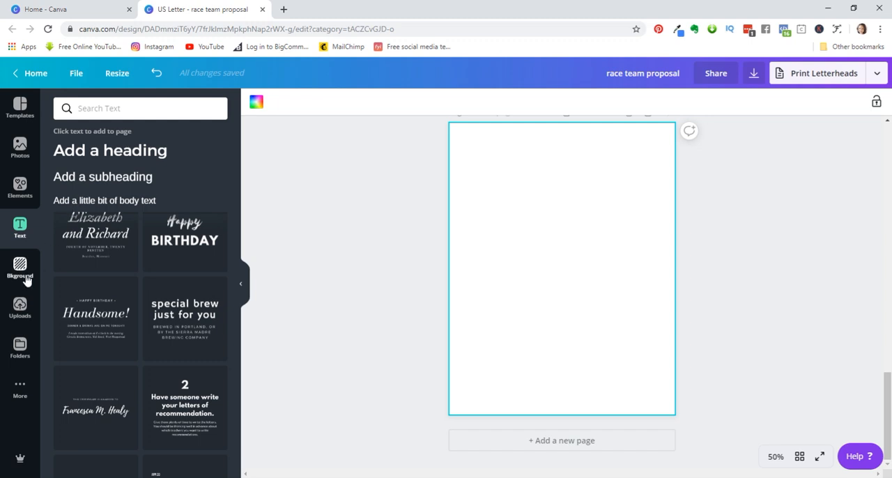
left_click(20, 310)
scroll(211, 402, "down", 3)
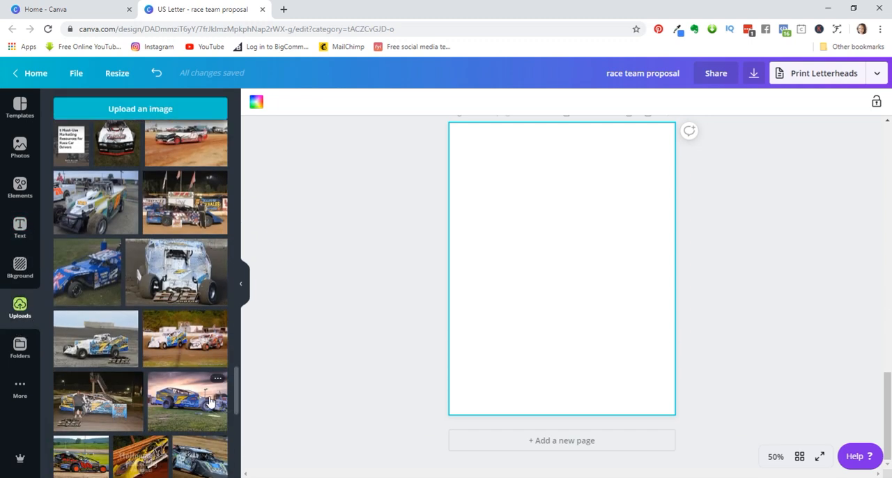
scroll(211, 402, "down", 2)
scroll(213, 404, "down", 3)
scroll(213, 407, "down", 2)
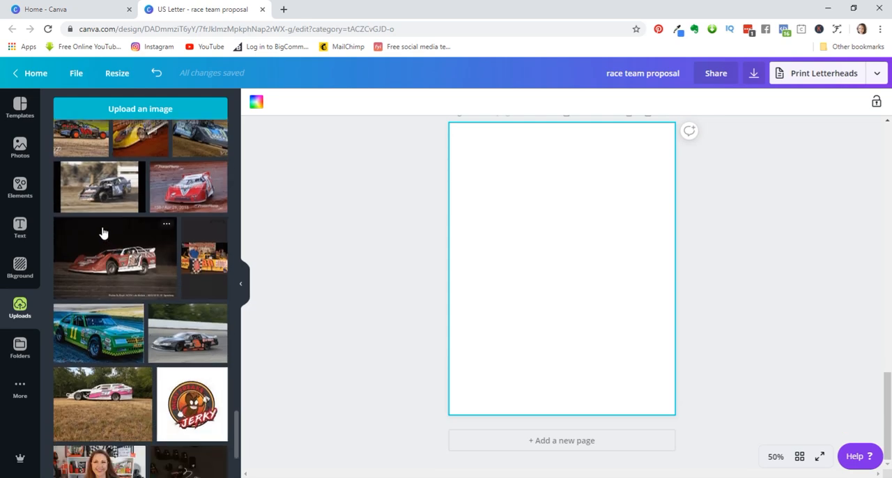
scroll(146, 356, "down", 3)
scroll(146, 358, "up", 5)
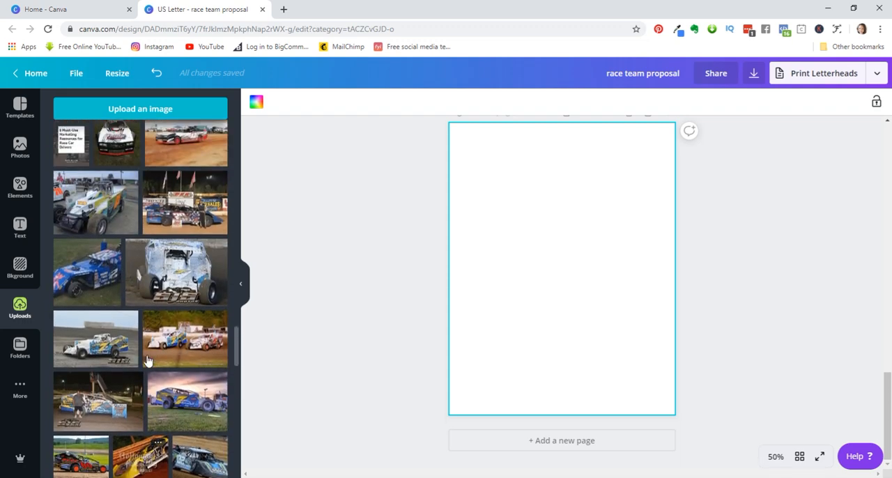
scroll(150, 366, "up", 1)
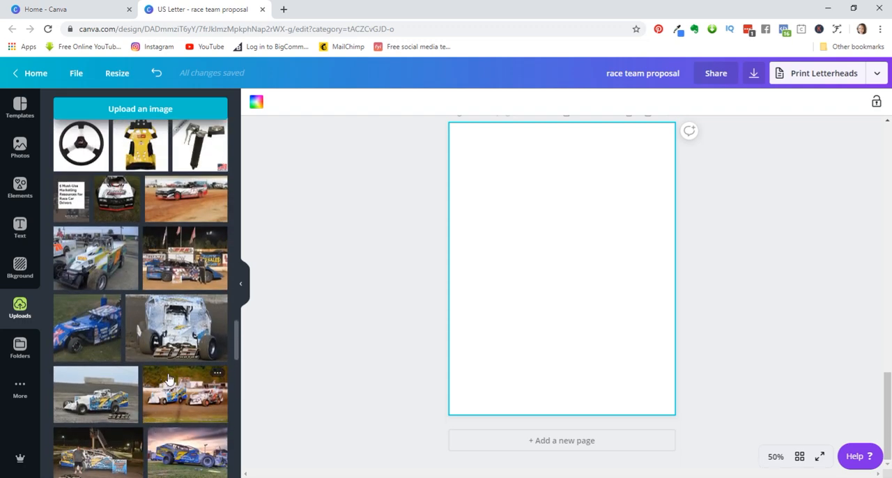
scroll(175, 384, "down", 3)
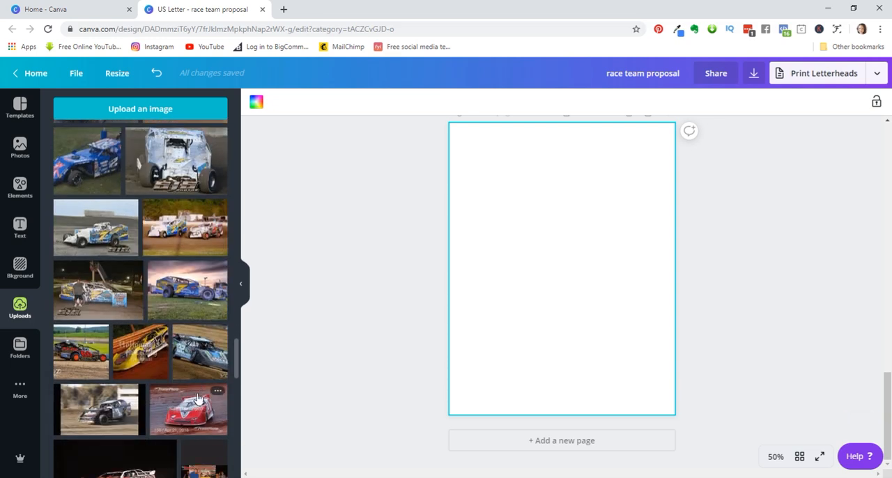
left_click(175, 297)
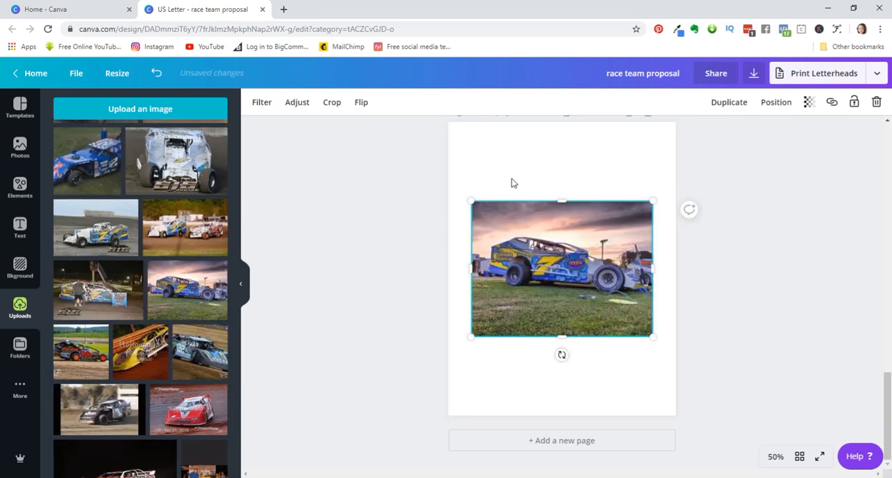
- Enlarge the race car photo from opposite corners until it covers the whole new page
left_click_drag(467, 196, 393, 85)
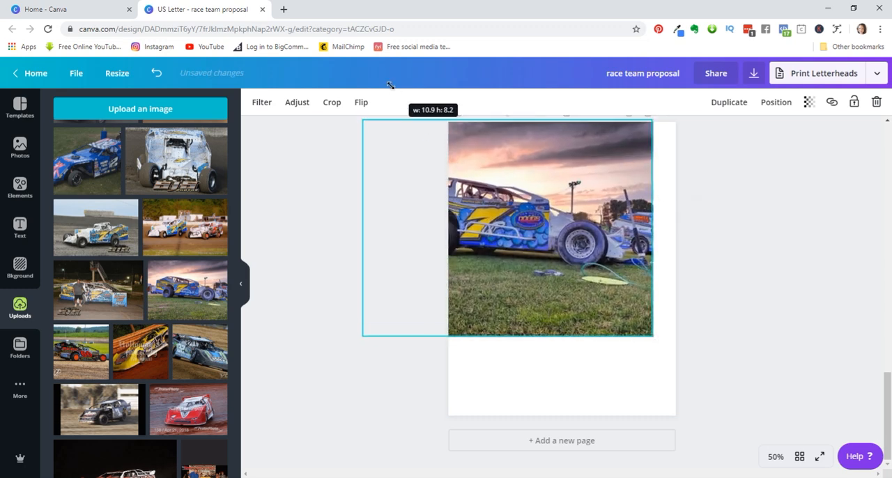
left_click_drag(658, 342, 744, 436)
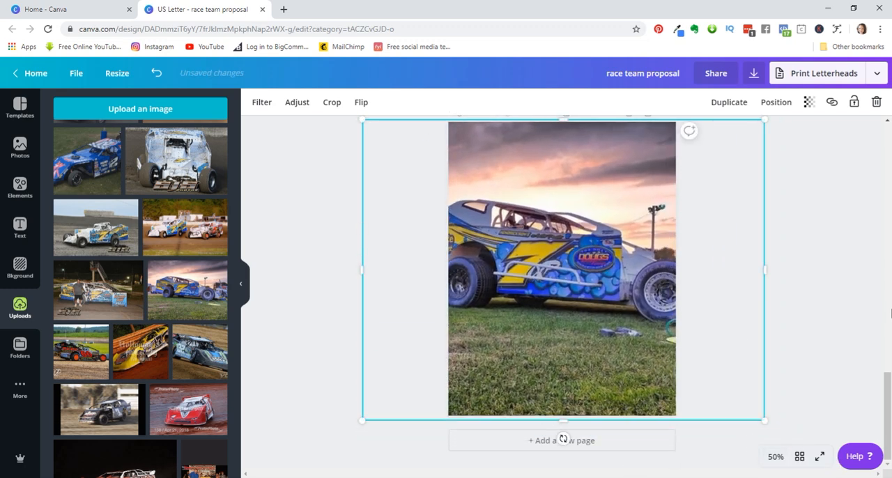
left_click(851, 297)
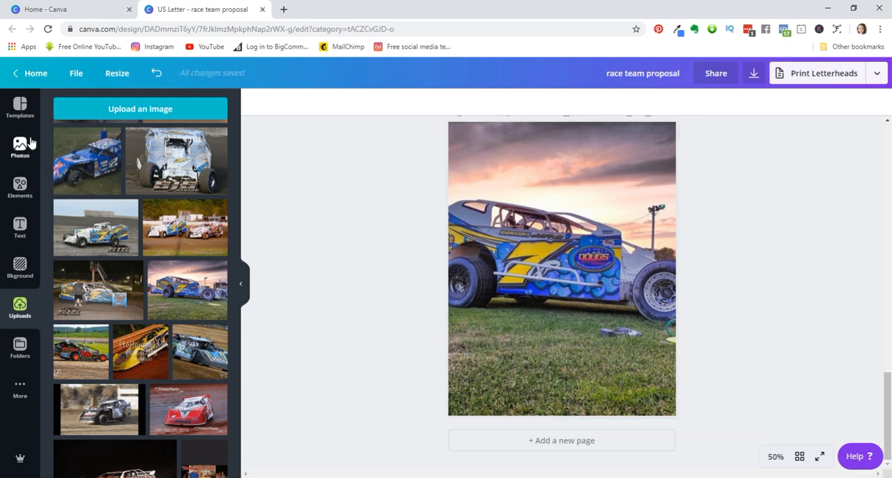
- Clear the Charts element search and add a solid square shape to the race car page
left_click(20, 187)
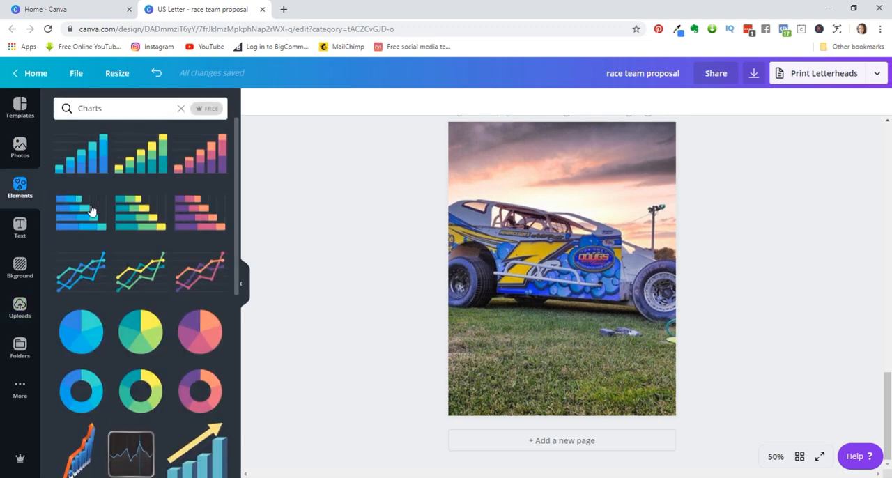
left_click(181, 109)
left_click(261, 180)
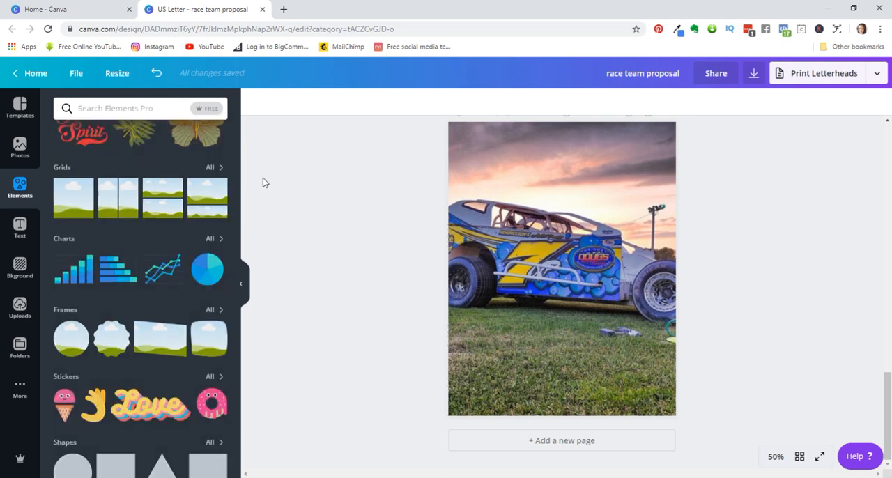
scroll(129, 389, "down", 2)
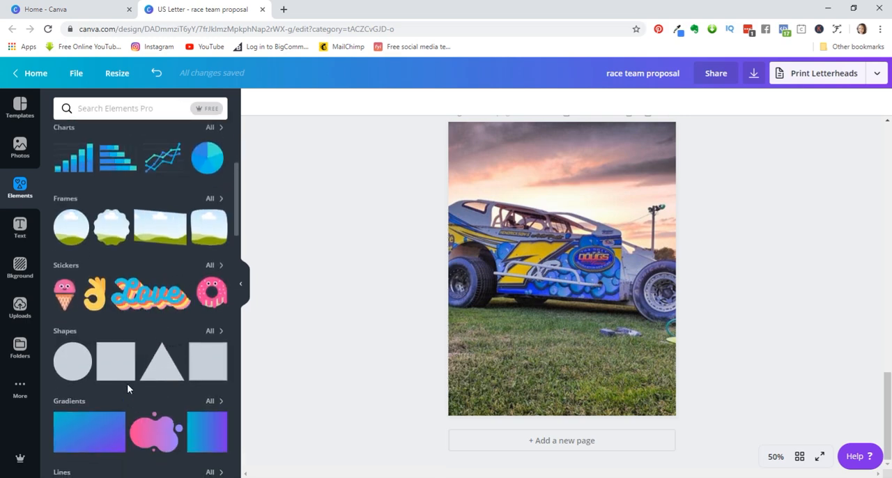
left_click(120, 369)
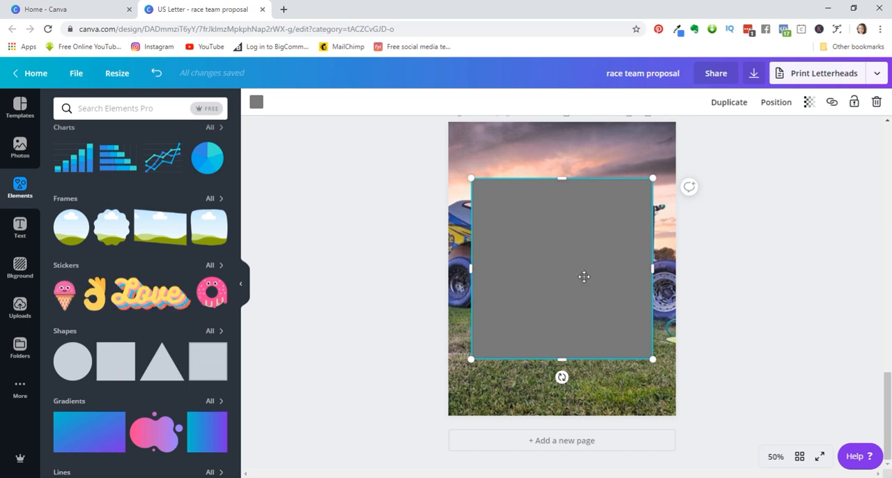
- Shorten the square into a wide rectangle and center it over the grass near the bottom of the page
left_click_drag(566, 185, 584, 269)
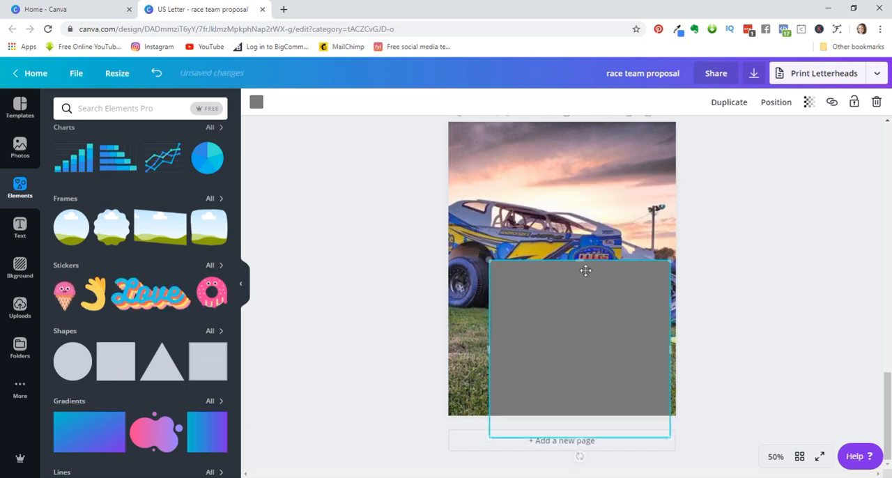
left_click_drag(579, 437, 579, 382)
left_click_drag(604, 307, 584, 343)
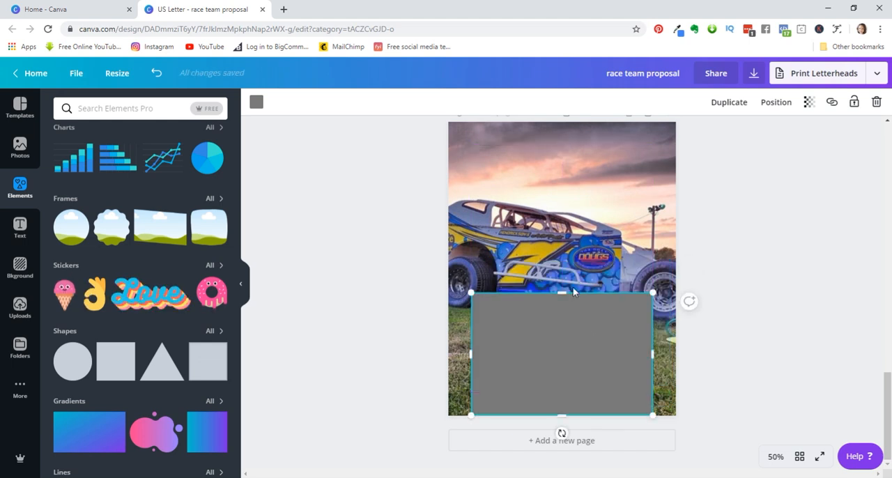
left_click_drag(561, 290, 561, 326)
mouse_move(576, 365)
left_mouse_down()
mouse_move(576, 349)
mouse_move(566, 353)
mouse_move(577, 351)
left_mouse_up()
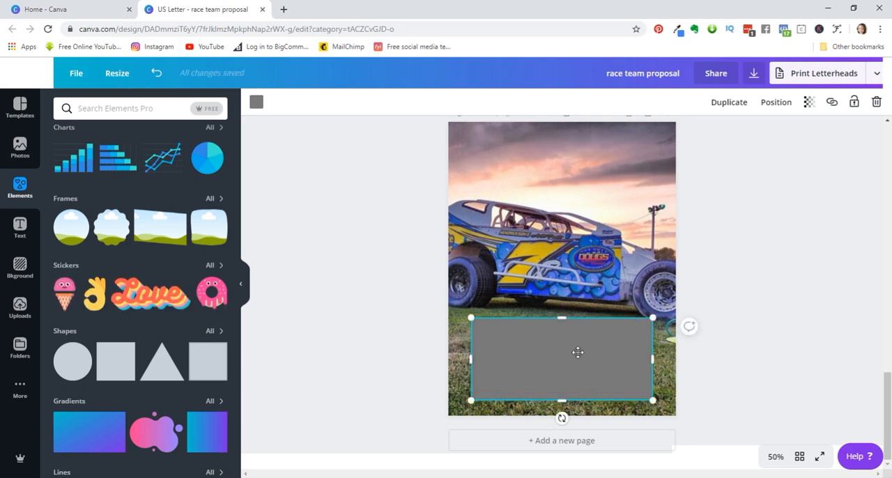
- Change the rectangle's fill color from the document palette to white
left_click(257, 103)
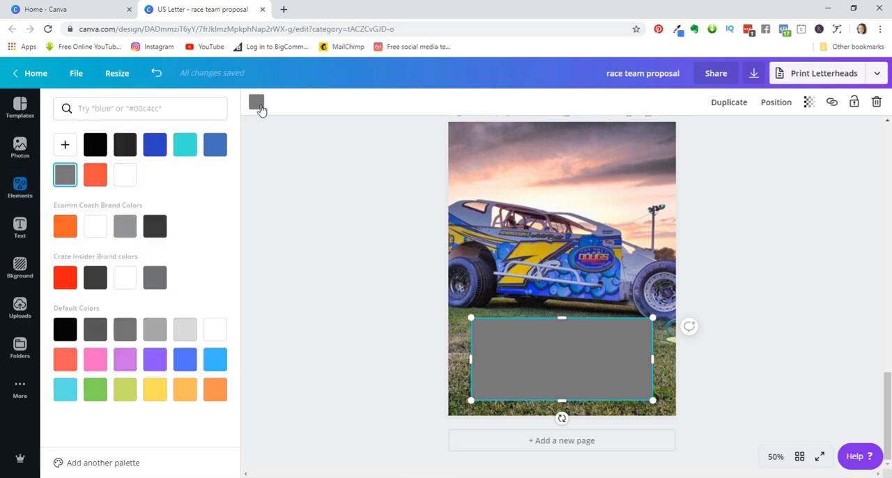
left_click(125, 177)
left_click(807, 310)
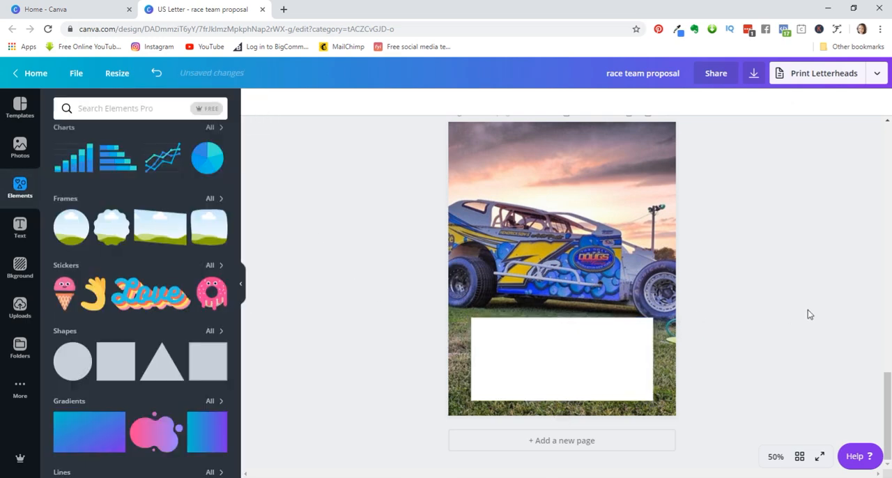
- Add a subheading text box and place it in the upper-left corner of the white rectangle
left_click(20, 228)
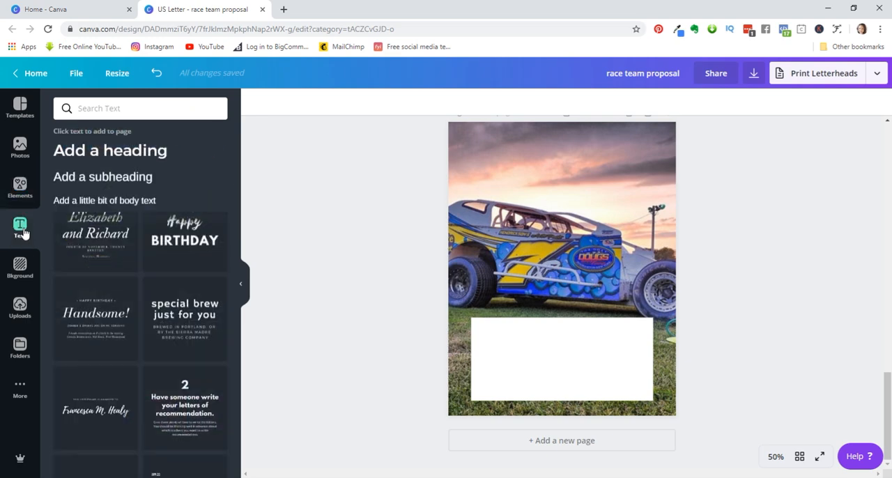
left_click(113, 184)
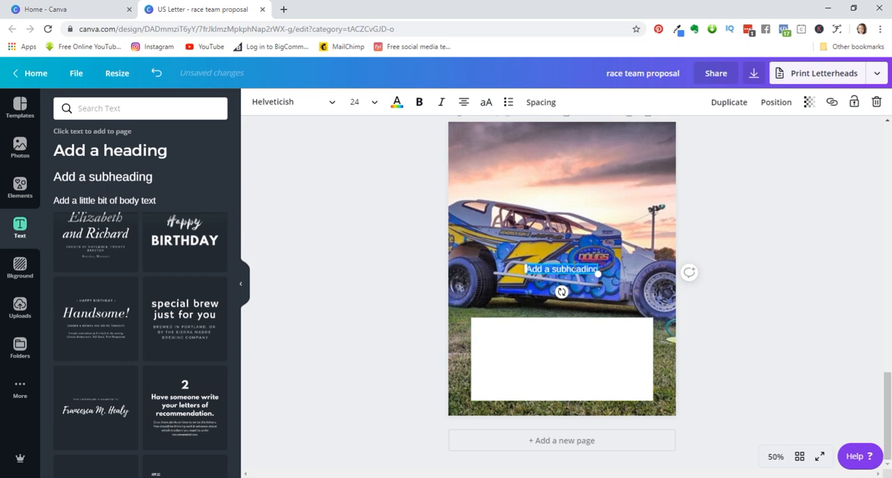
left_click_drag(571, 263, 523, 325)
left_click(598, 342)
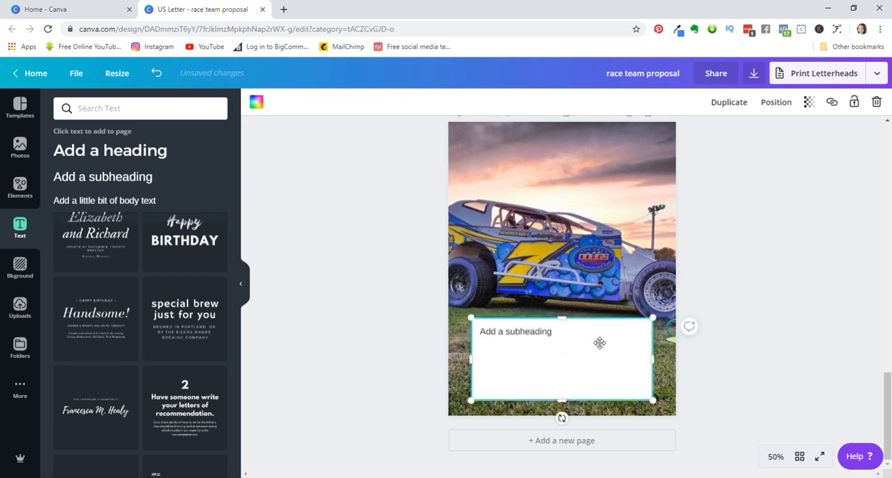
- Add a body text box and place it directly below the subheading in the white rectangle
left_click(131, 200)
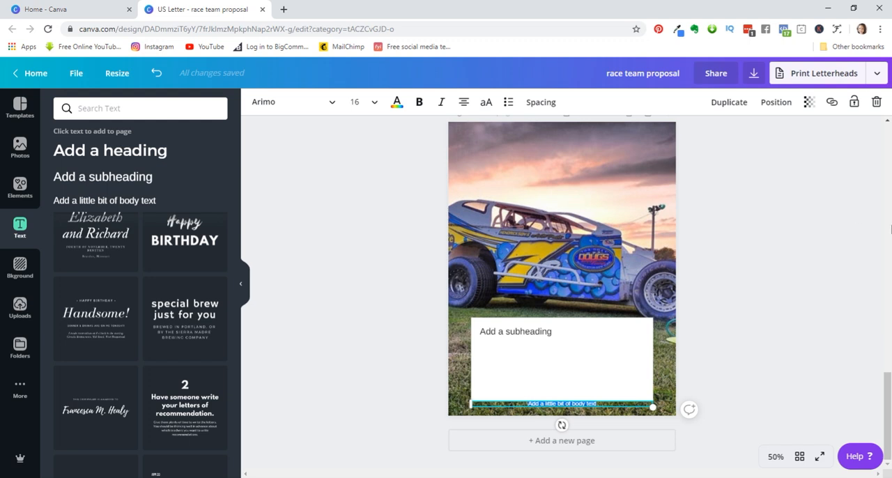
left_click(877, 102)
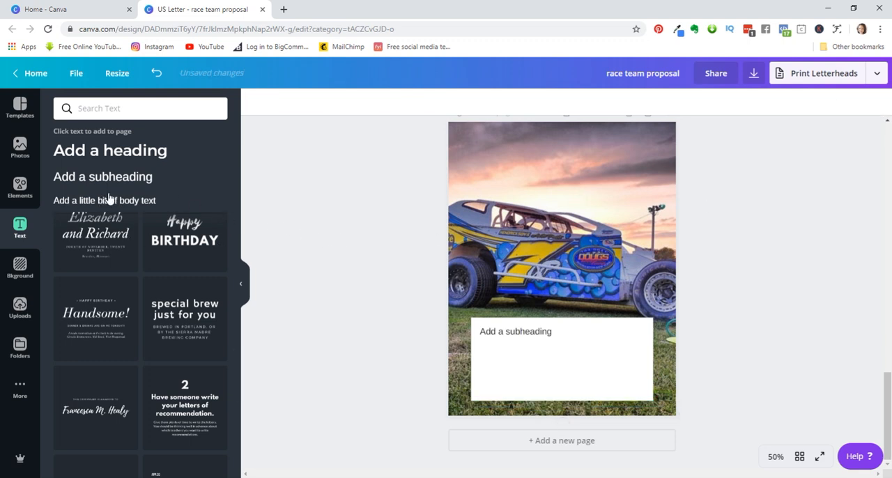
left_click(138, 203)
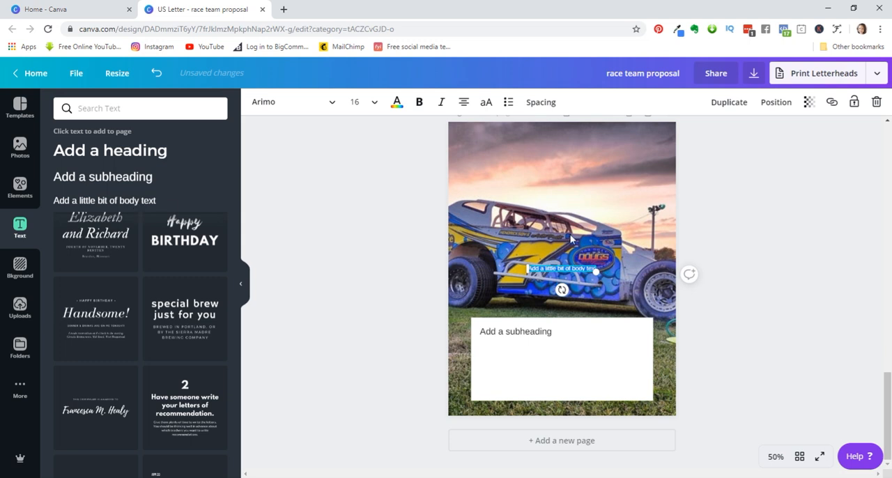
left_click_drag(572, 266, 516, 345)
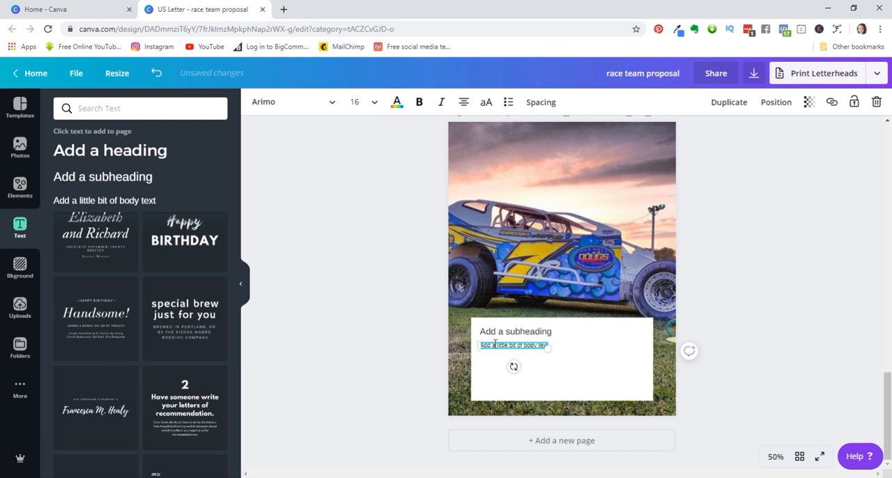
- Extend the body text to six lines with repeated copies of "a little bit of body text" and left-align it
left_click_drag(493, 345, 559, 349)
key("ctrl+c")
left_click(533, 343)
key("ctrl+v")
key("ctrl+v")
key("ctrl+v")
key("ctrl+v")
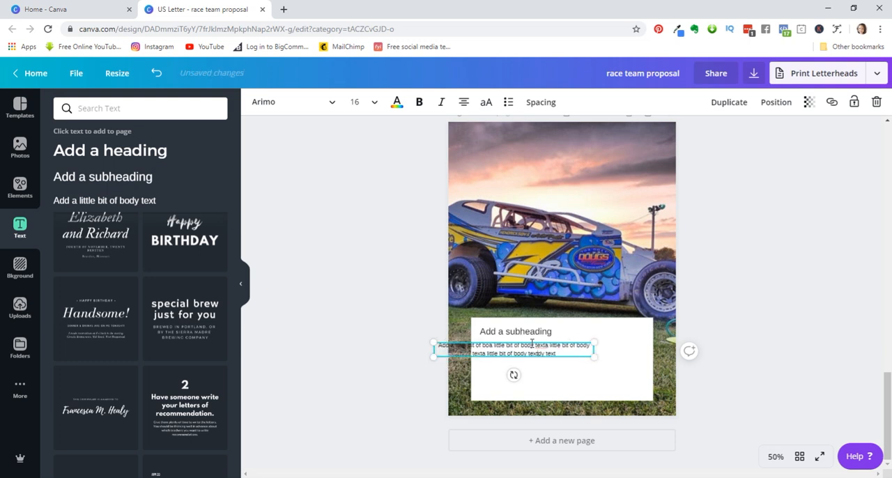
key("ctrl+v")
key("ctrl+v")
key("ctrl+v")
key("ctrl+v")
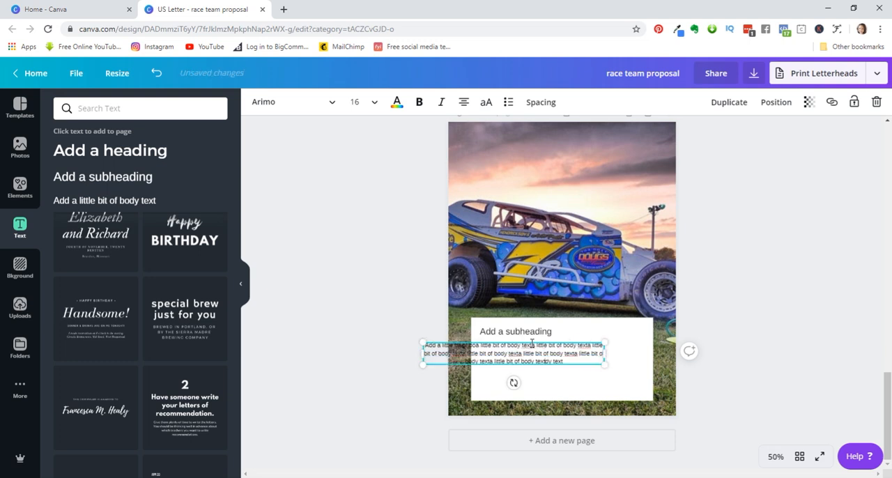
key("ctrl+v")
key("ctrl+v")
key("ctrl+v")
key("ctrl+v")
key("ctrl+v")
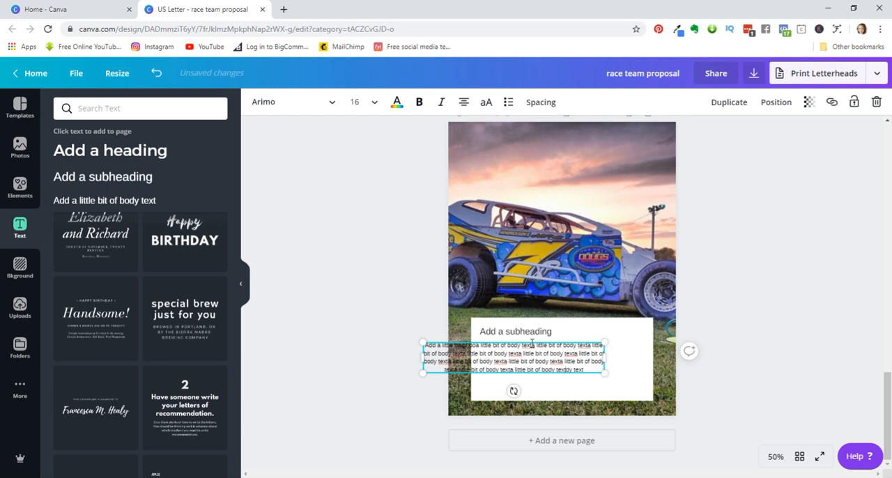
key("ctrl+v")
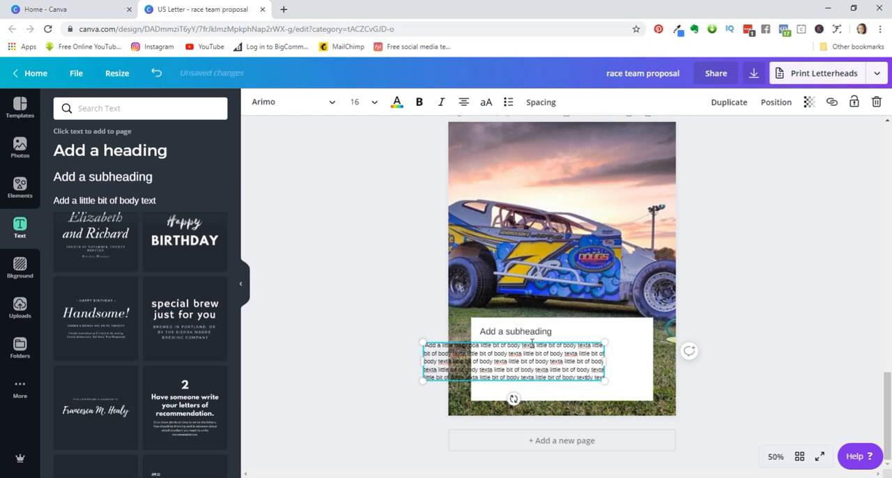
key("ctrl+v")
key("ctrl+v")
key("ctrl+v")
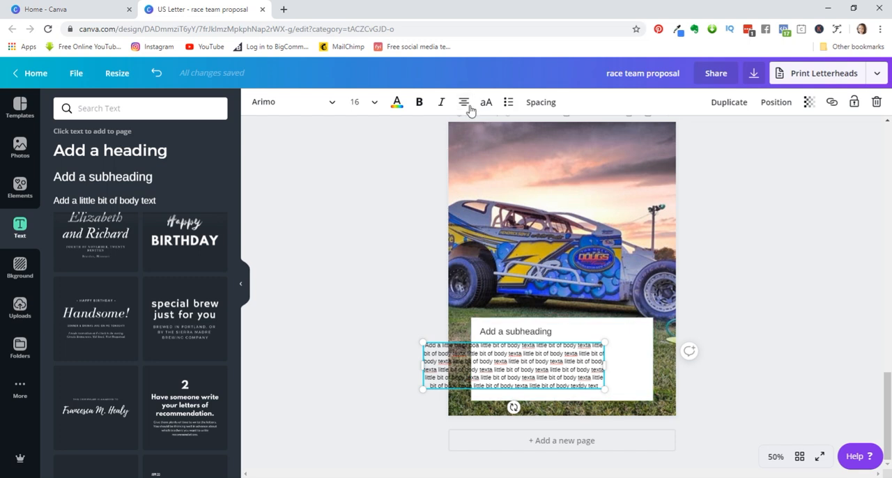
left_click(463, 103)
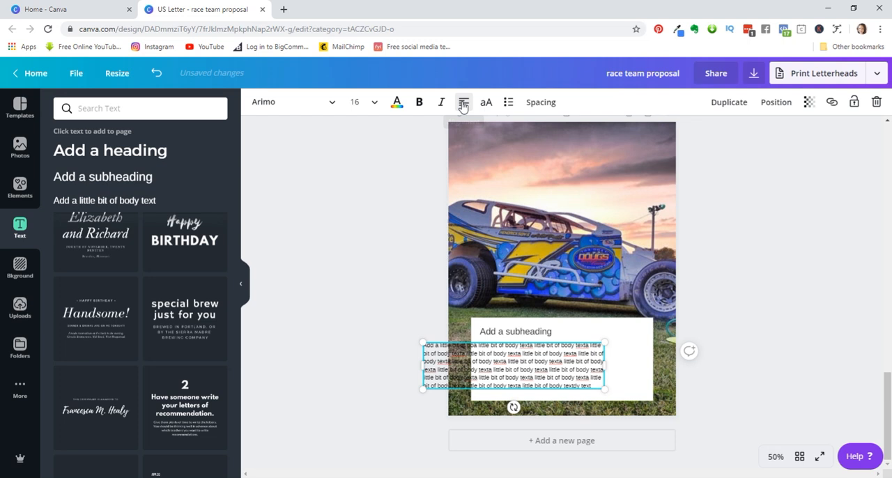
- Move the body text under the subheading and narrow its text box to fit inside the white rectangle
left_click(463, 102)
left_click_drag(466, 339, 521, 339)
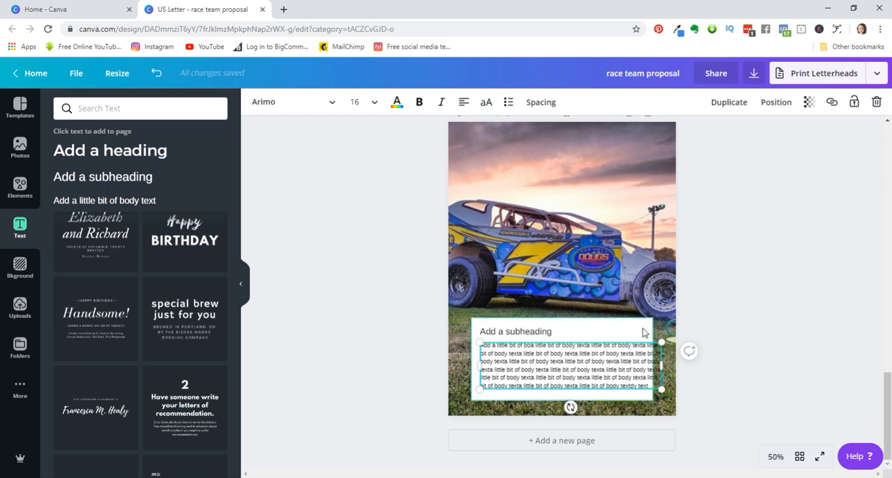
left_click_drag(659, 364, 647, 366)
left_click(740, 363)
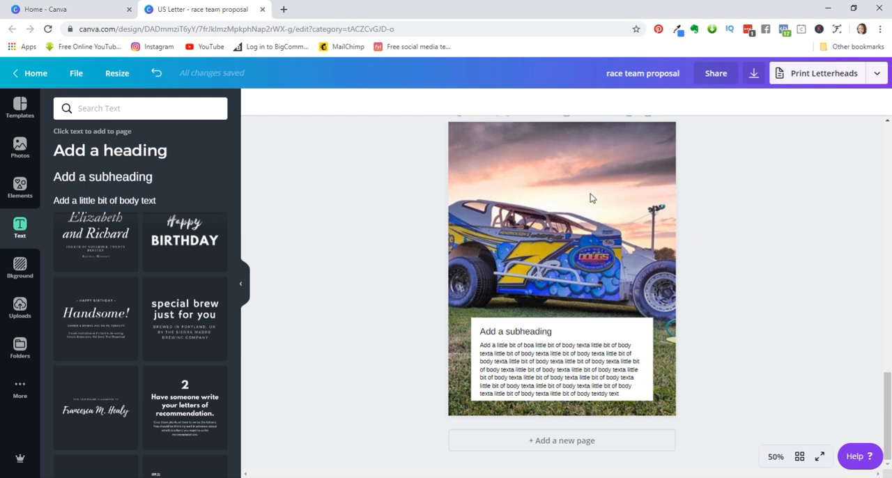
- Try the Greyscale, Dalliance, Edge, Whimsical and Nordic filters on the race car photo, and reset its filter to None
left_click(526, 194)
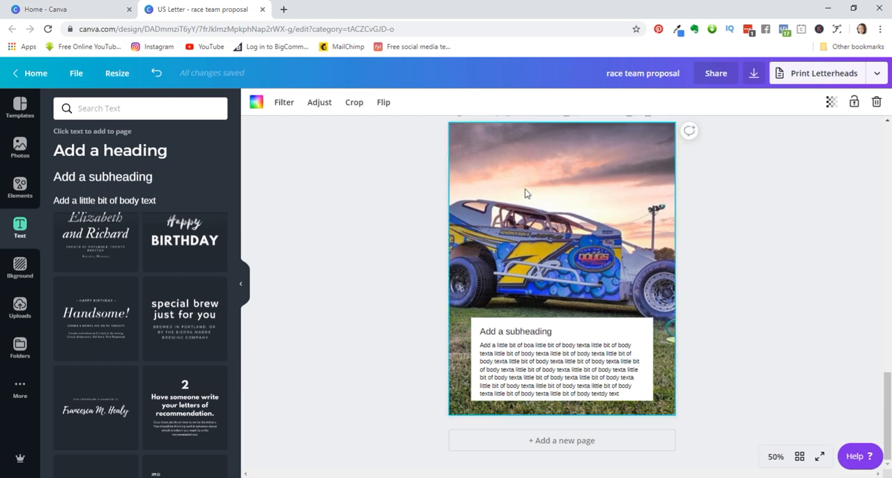
left_click(283, 109)
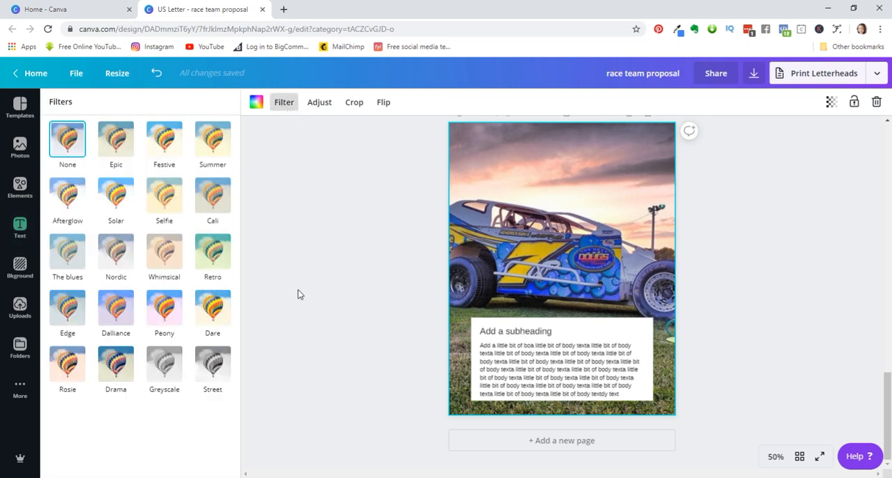
left_click(165, 371)
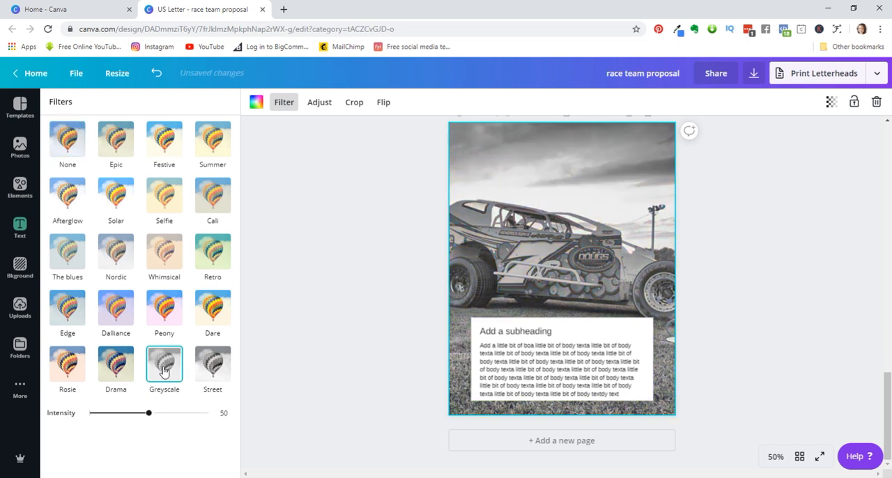
left_click(164, 307)
left_click(116, 308)
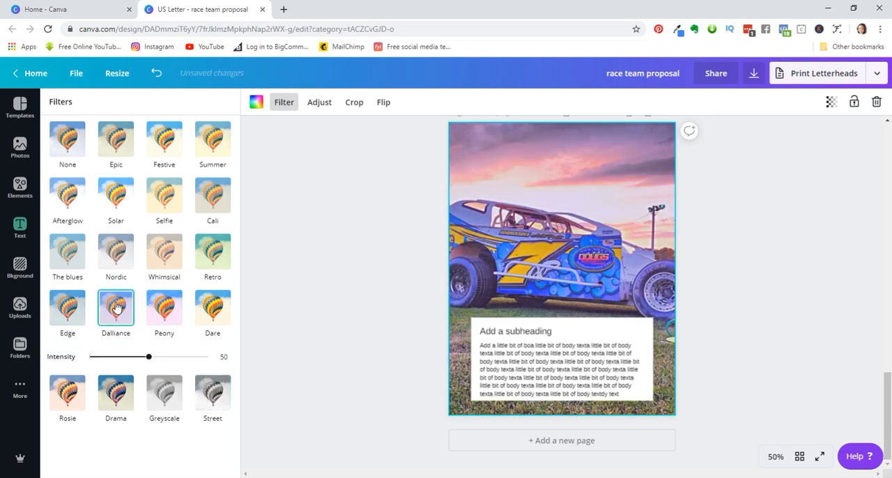
left_click(69, 315)
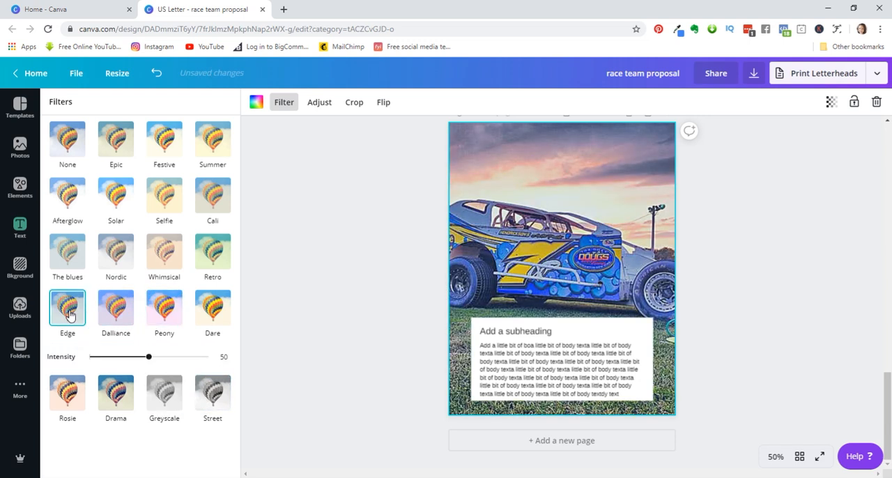
left_click(165, 262)
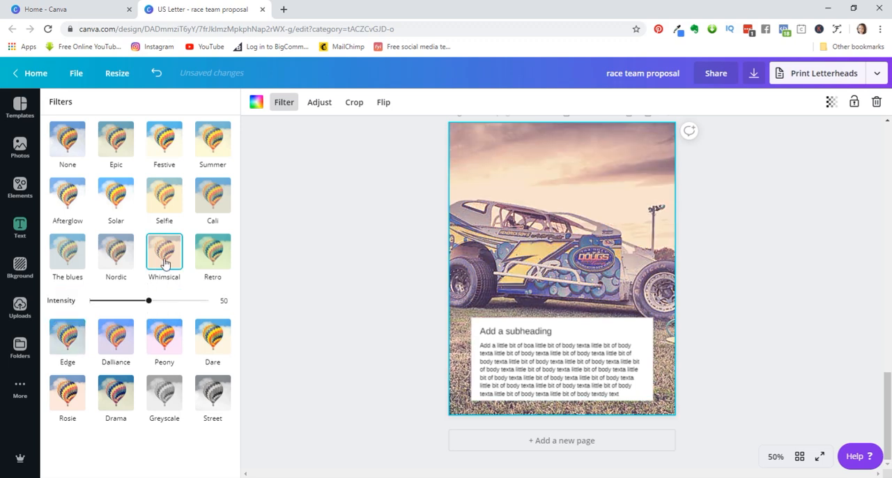
left_click(212, 255)
left_click(103, 261)
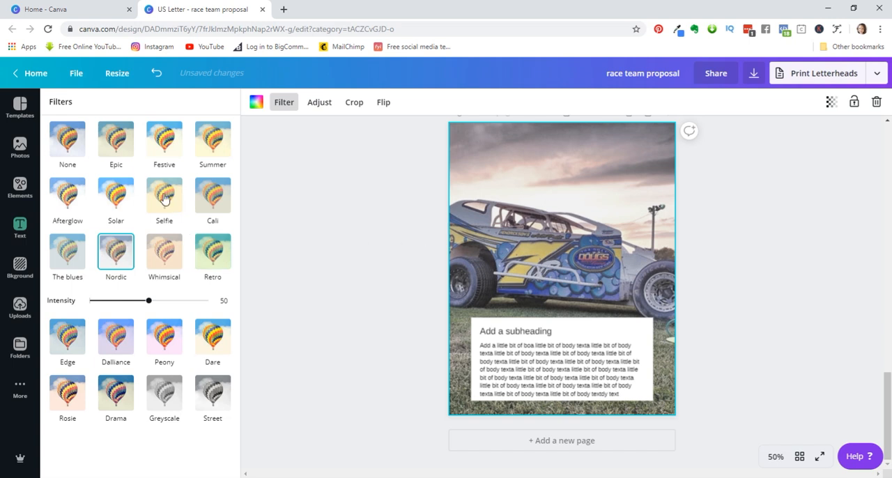
left_click(68, 142)
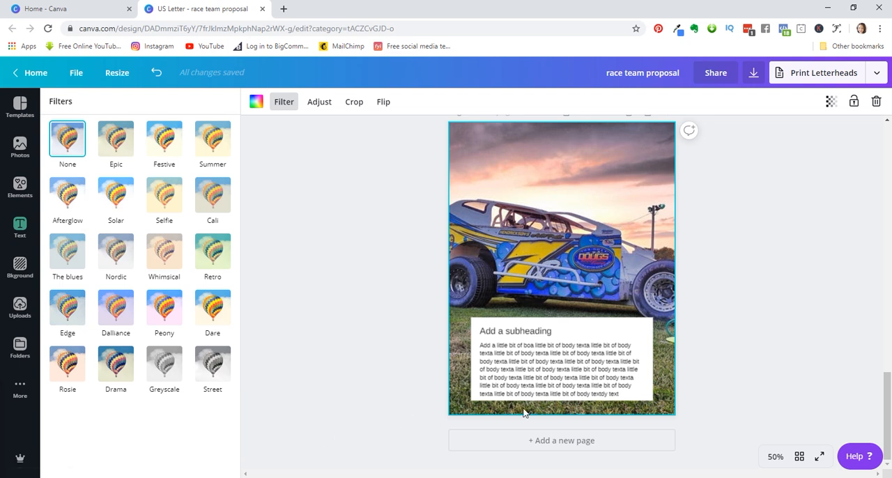
- Download all pages of the proposal as PDF Print without crop marks and bleed, and dismiss the print offer
left_click(681, 75)
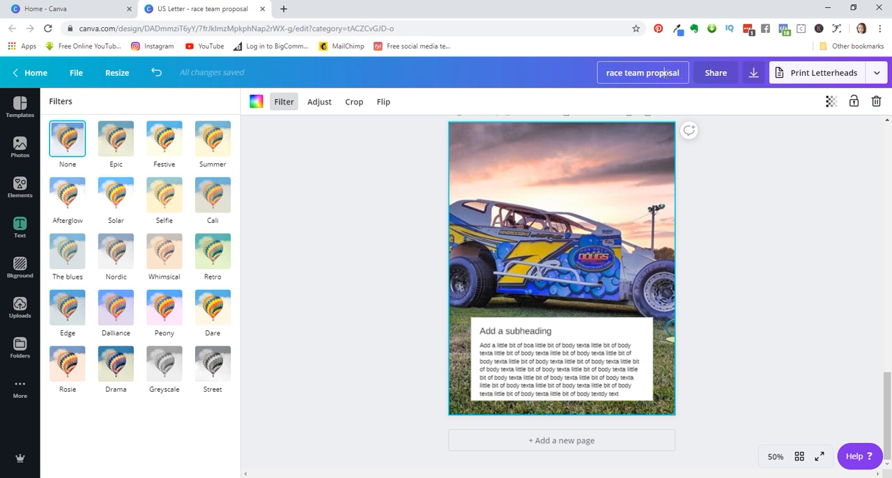
left_click(754, 78)
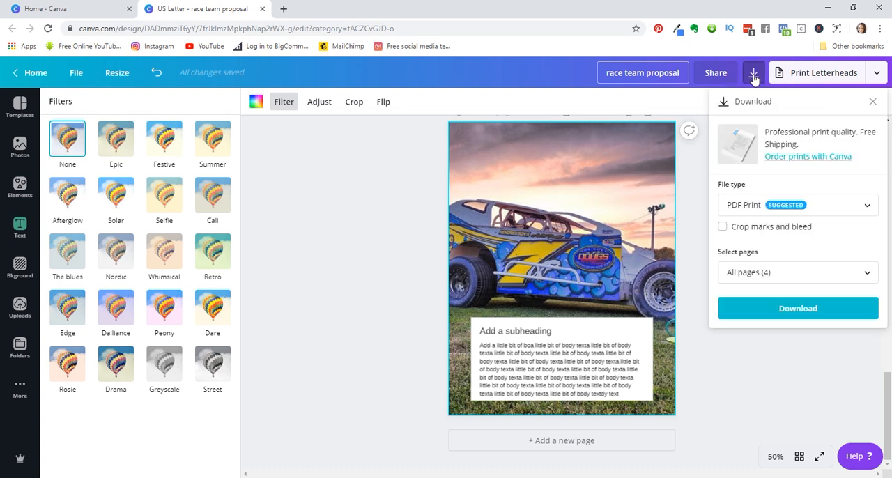
left_click(833, 208)
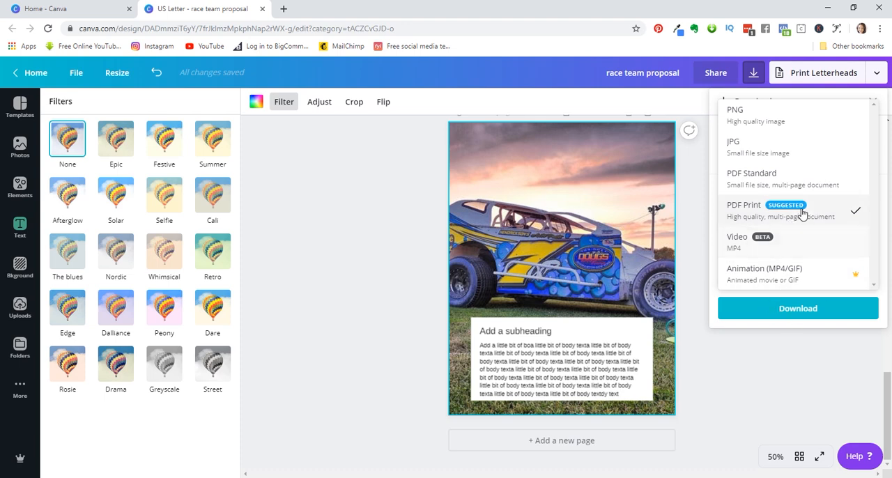
left_click(784, 184)
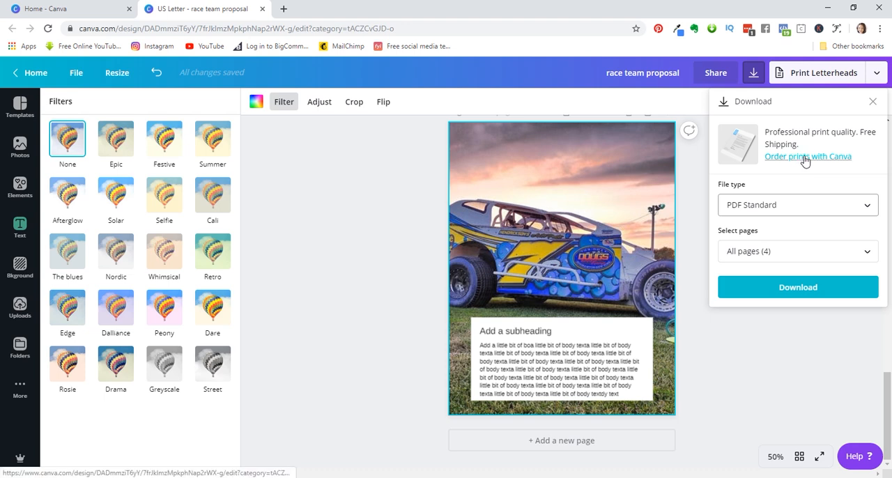
left_click(825, 205)
left_click(804, 249)
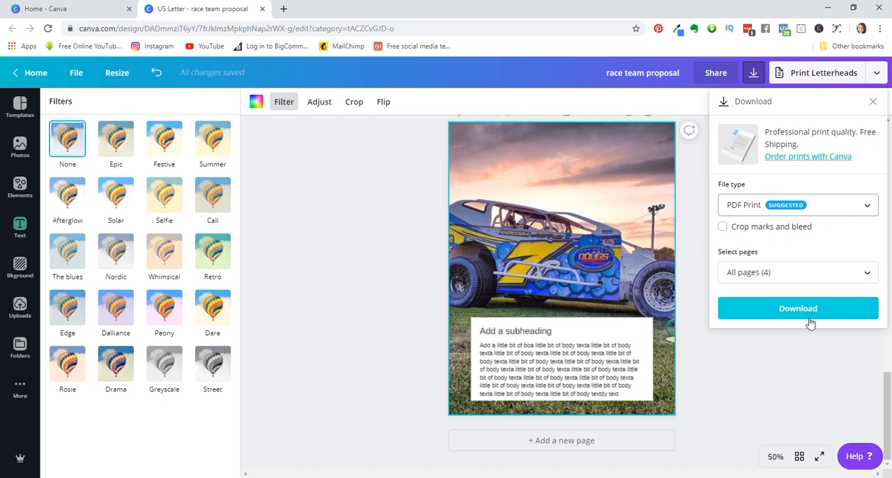
left_click(847, 278)
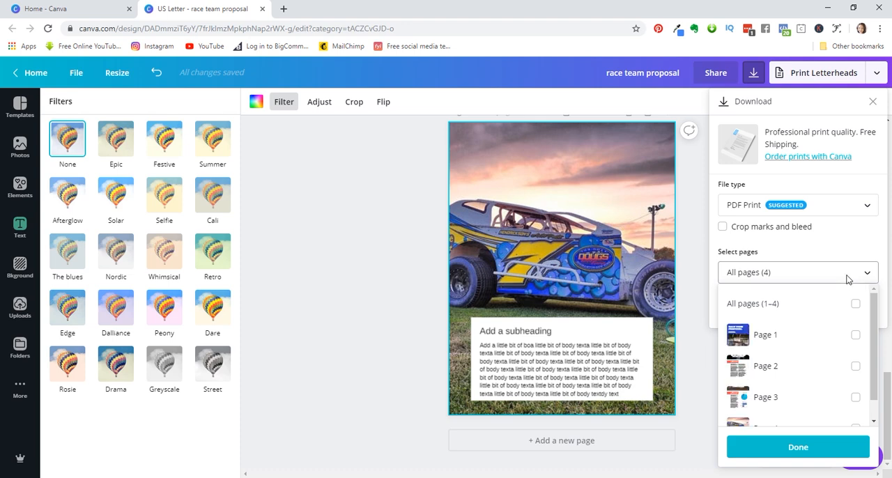
left_click(815, 237)
left_click(798, 308)
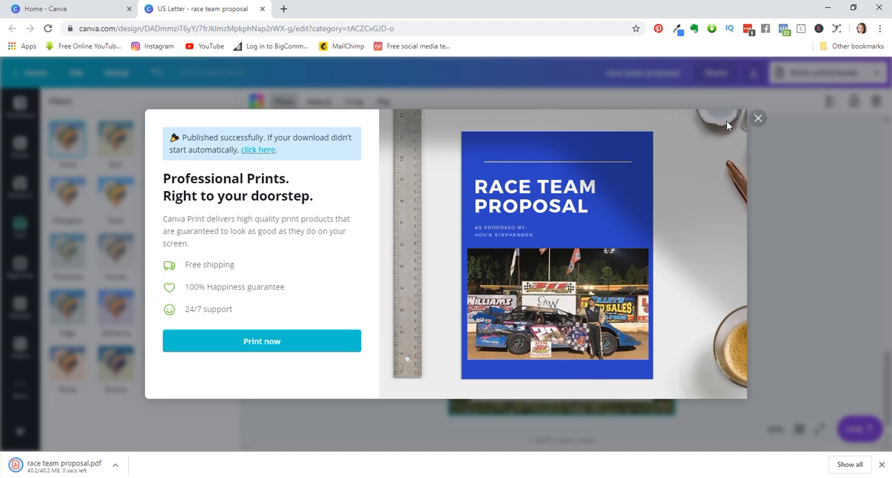
left_click(758, 120)
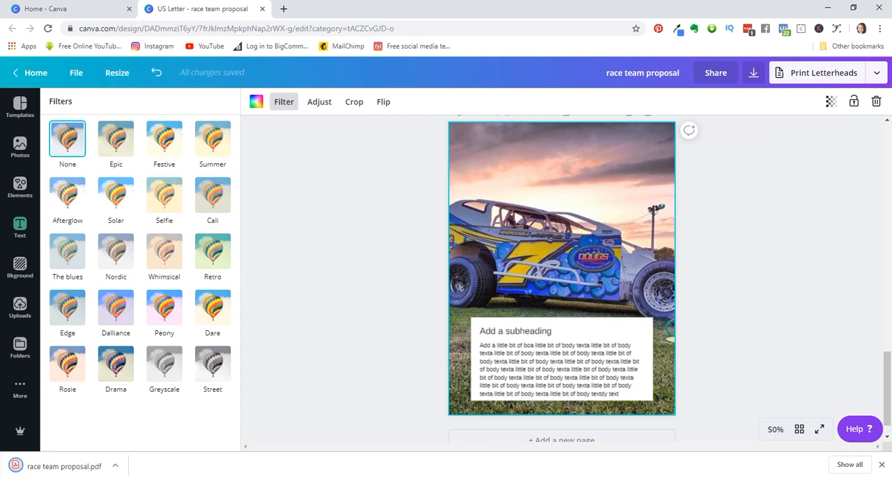
- Open the downloaded race team proposal.pdf and examine the full cover page at a reduced zoom
left_click(52, 468)
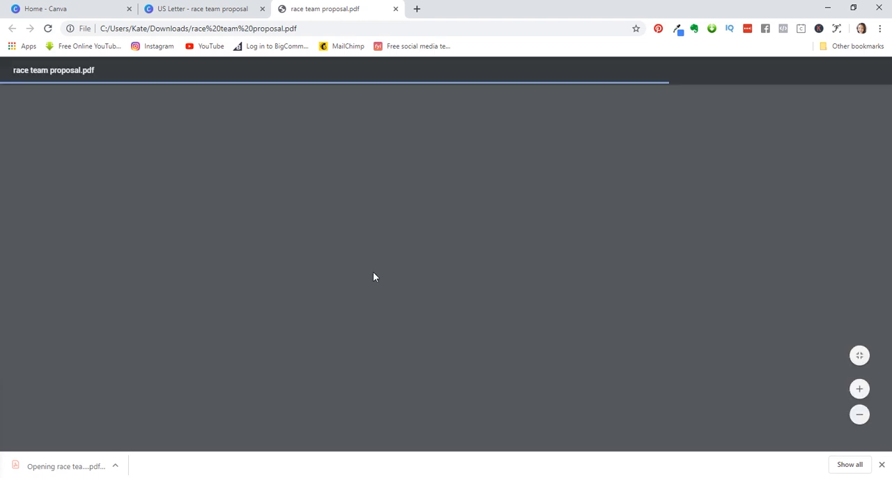
scroll(373, 271, "down", 2)
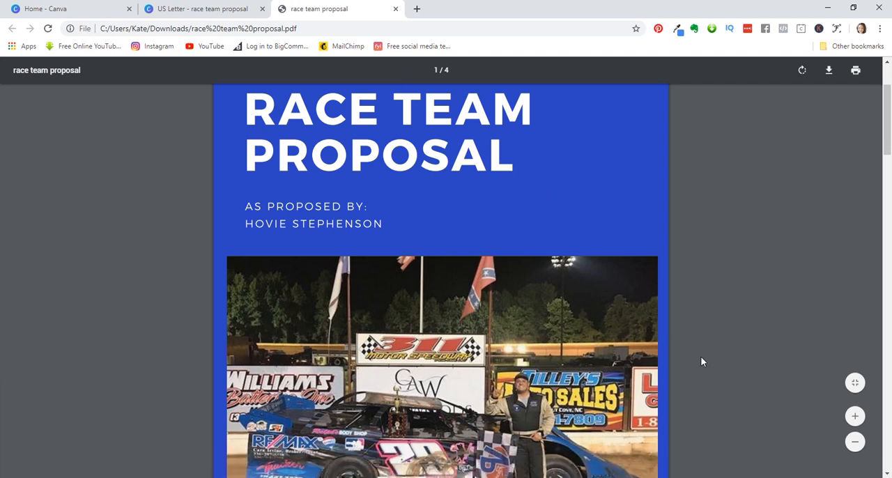
left_click(858, 449)
left_click(857, 450)
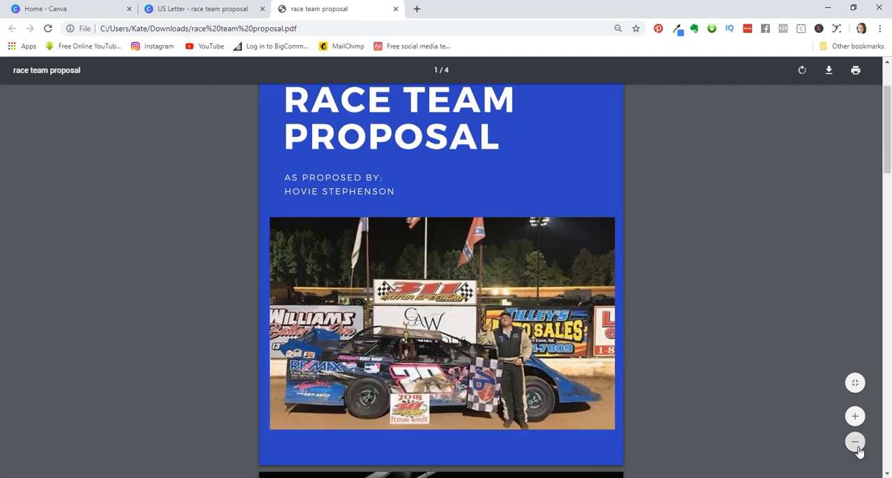
left_click(856, 444)
left_click(856, 444)
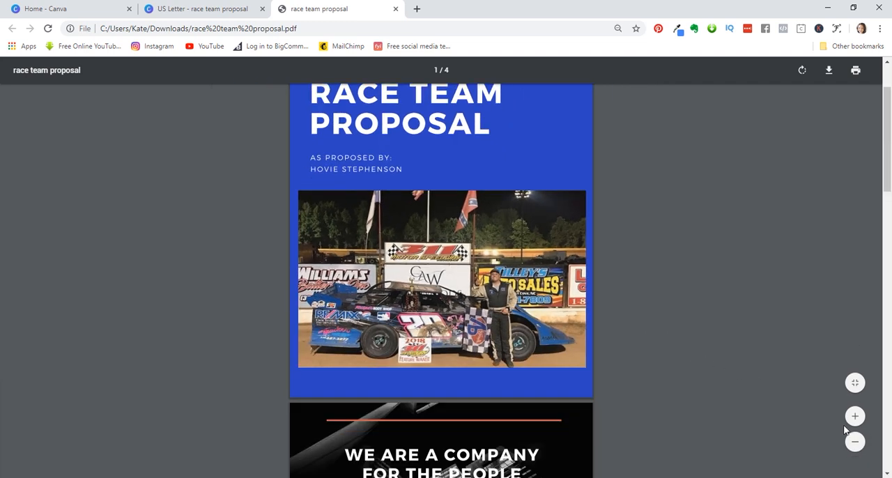
left_click(855, 442)
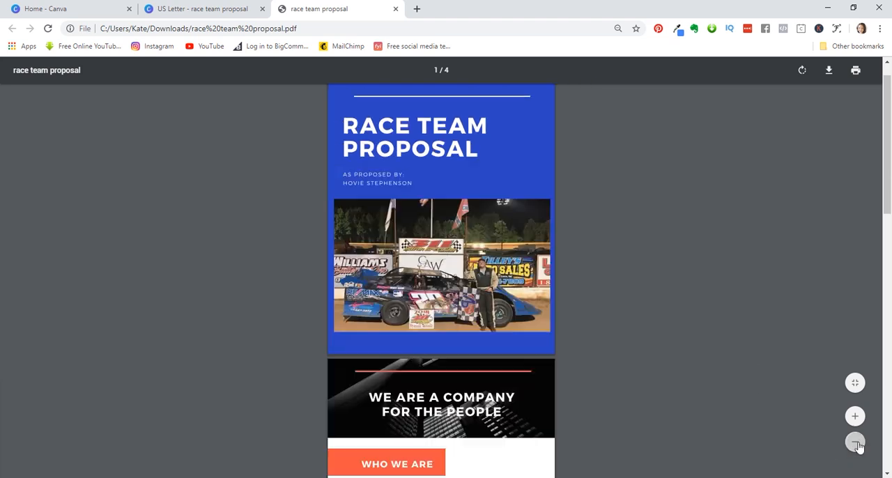
scroll(772, 379, "up", 1)
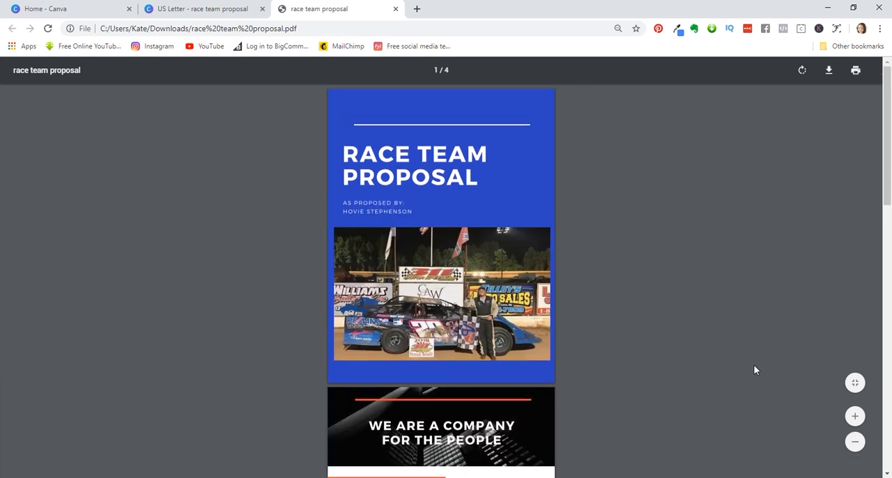
- Look through the remaining pages of the PDF to check their layout, and close it to return to the design
scroll(755, 369, "down", 6)
scroll(755, 370, "down", 2)
scroll(755, 370, "down", 4)
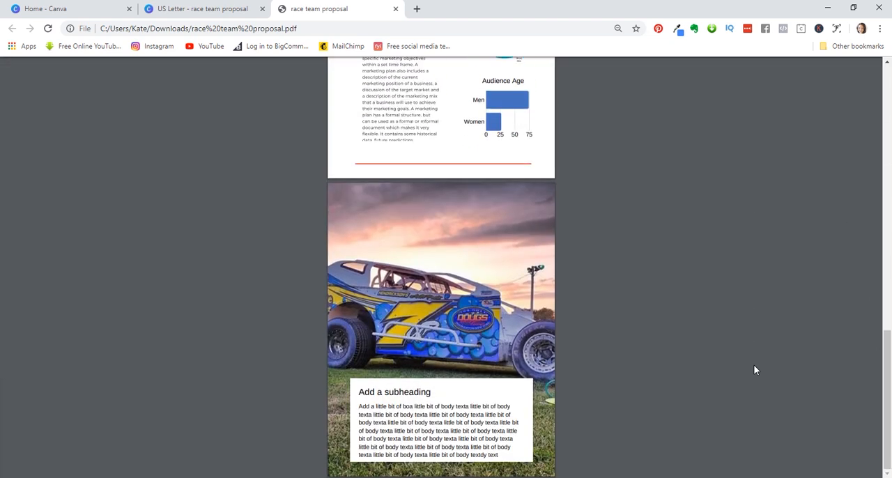
scroll(755, 370, "up", 12)
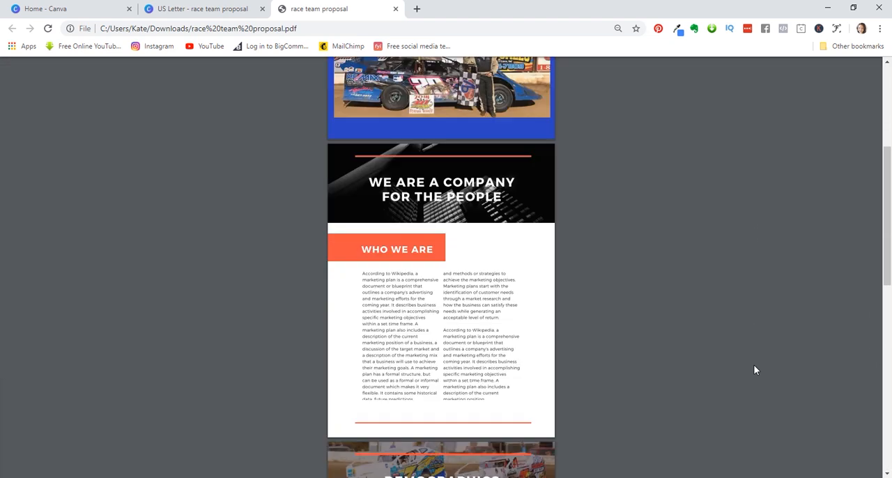
mouse_move(803, 75)
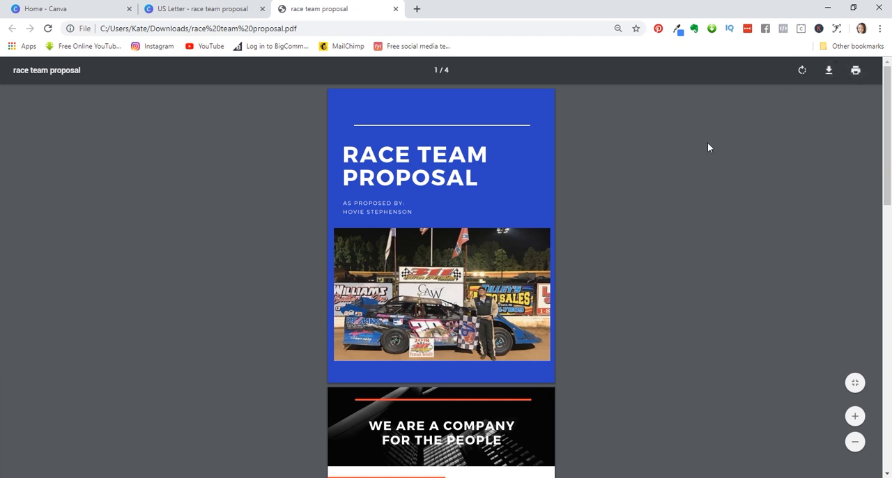
left_click(395, 9)
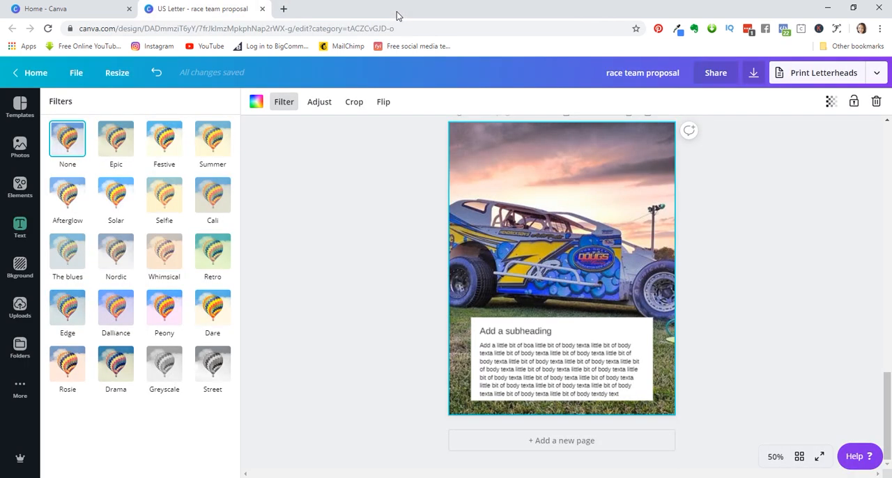